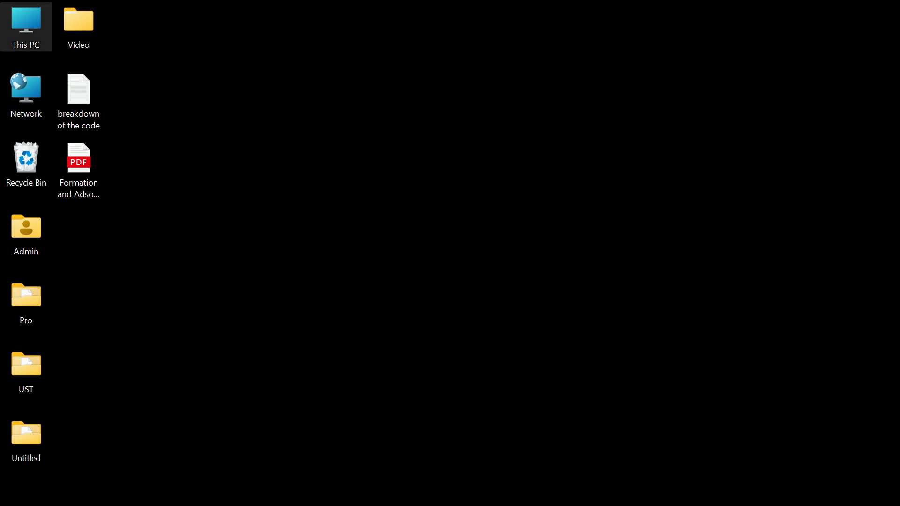
# - Browse to C:\DeviceStudio2024\DeviceStudioNew\bin and launch DeviceStudio.exe
pyautogui.doubleClick(26, 27)
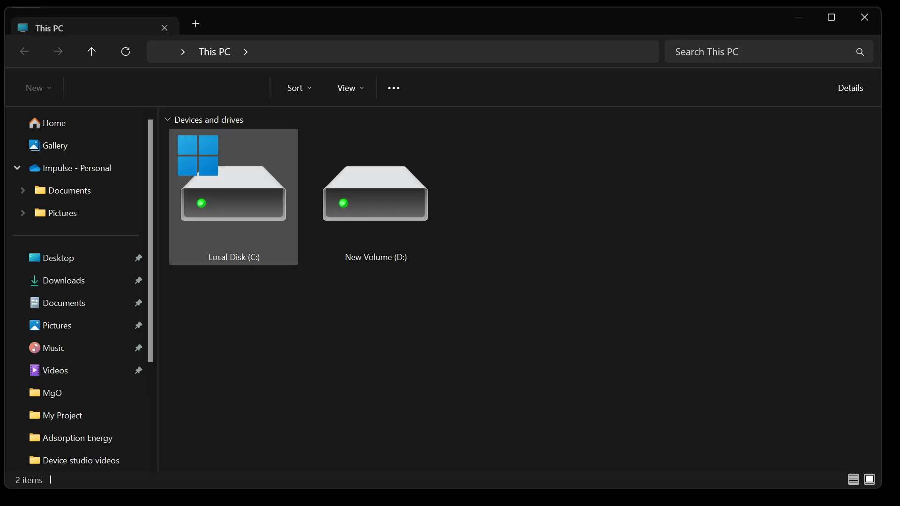
pyautogui.doubleClick(233, 229)
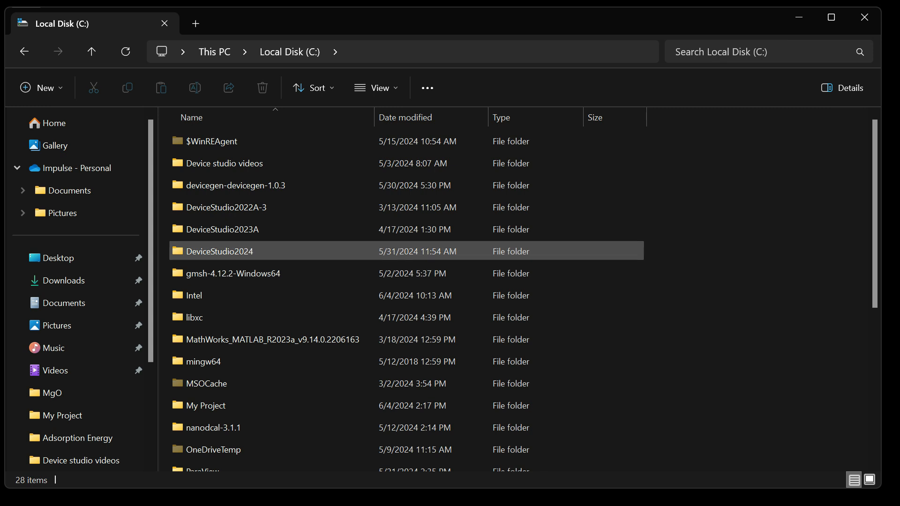
pyautogui.doubleClick(220, 251)
pyautogui.doubleClick(219, 142)
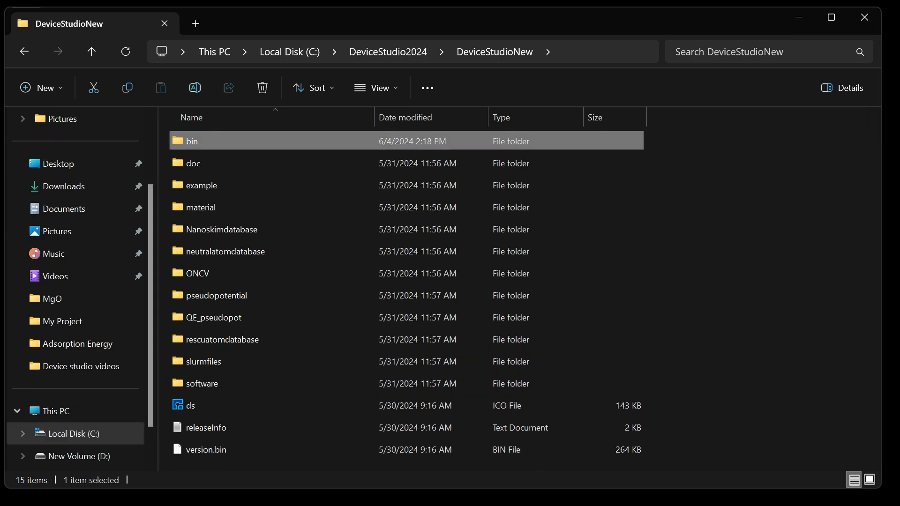
pyautogui.press('Return')
pyautogui.scroll(-10, 406, 383)
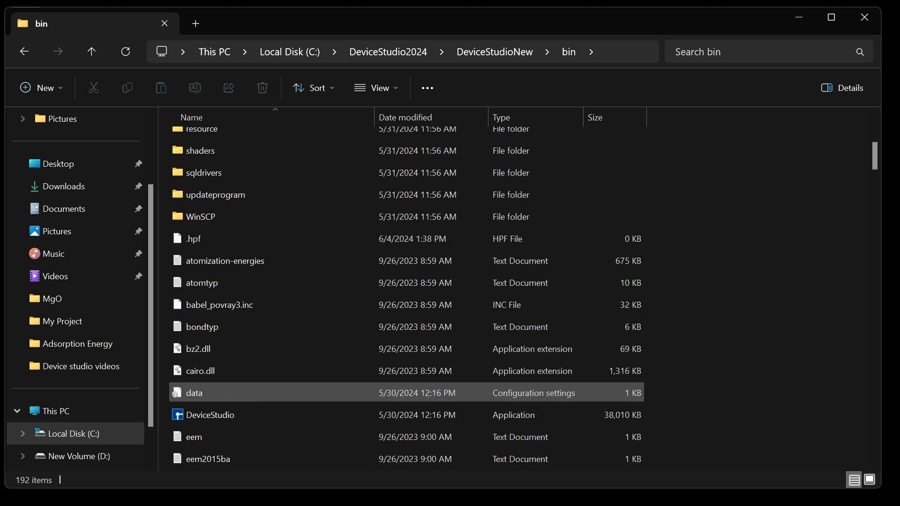
pyautogui.doubleClick(216, 272)
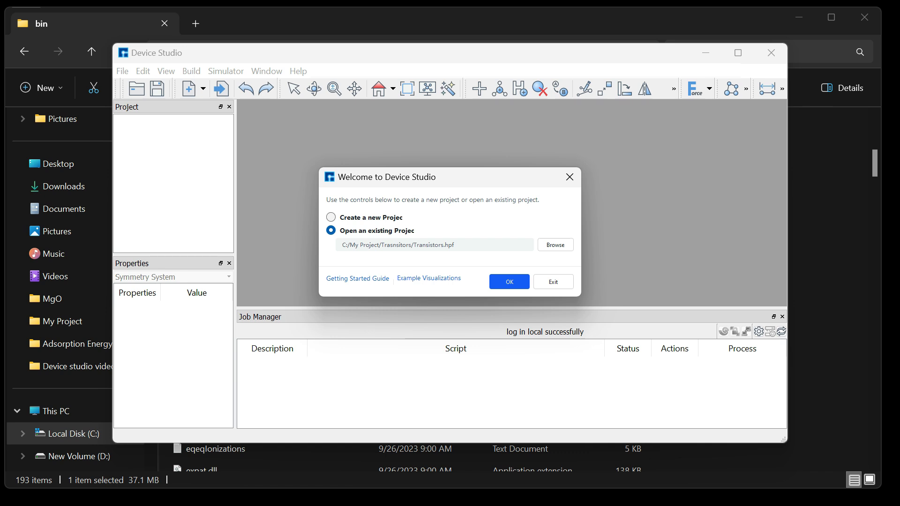
# - Create a new project named GaAs and save it in C:\My Project
pyautogui.click(331, 217)
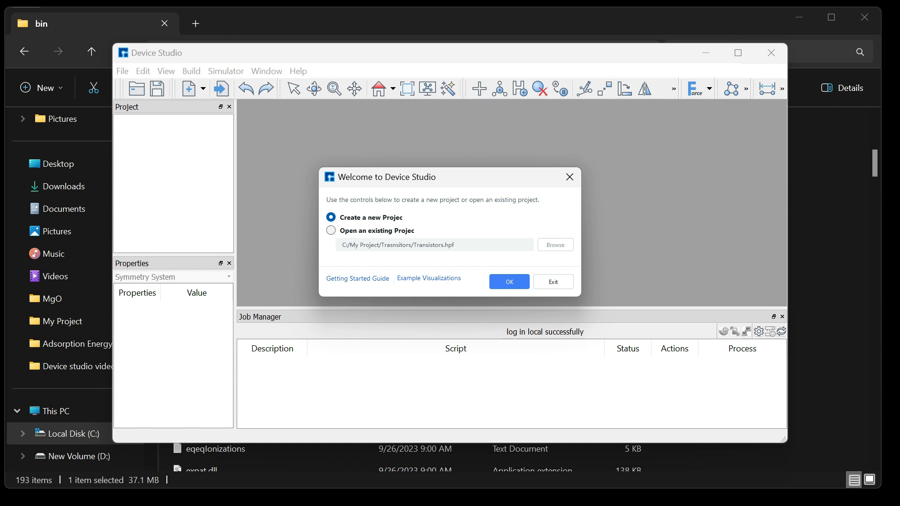
pyautogui.click(510, 282)
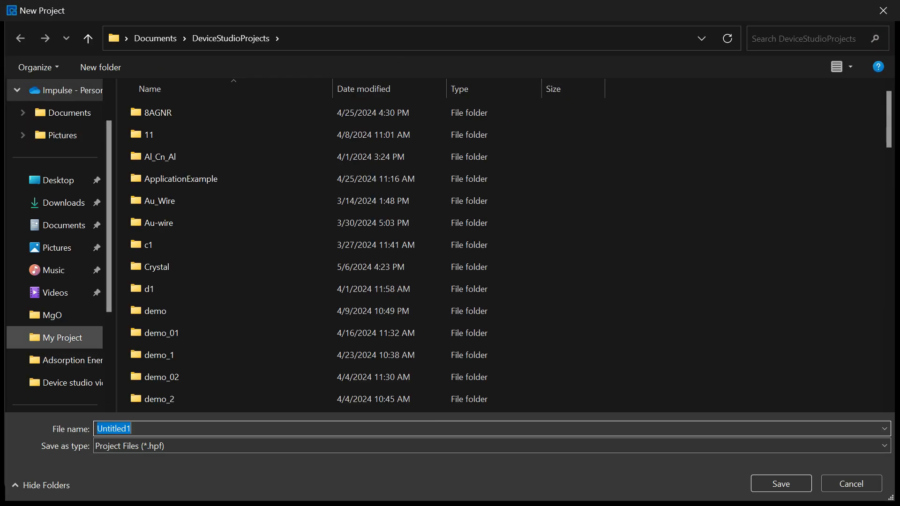
pyautogui.click(63, 338)
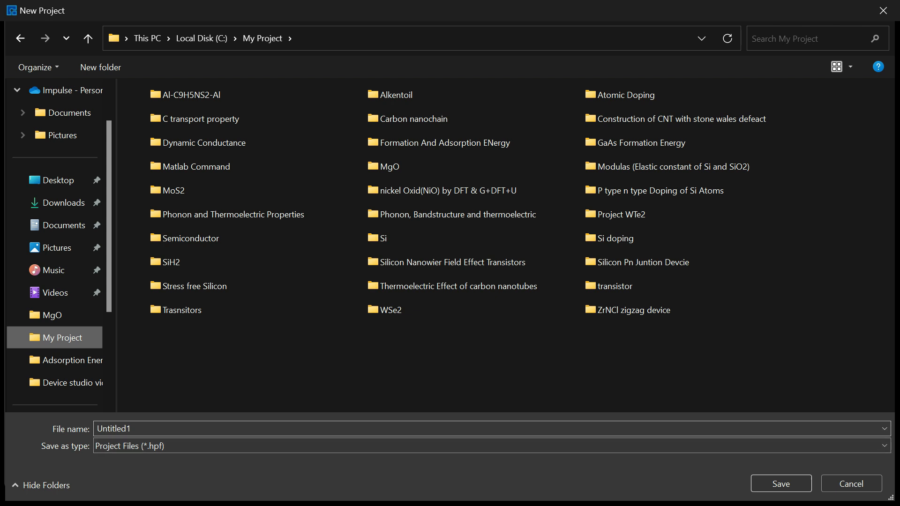
pyautogui.click(126, 429)
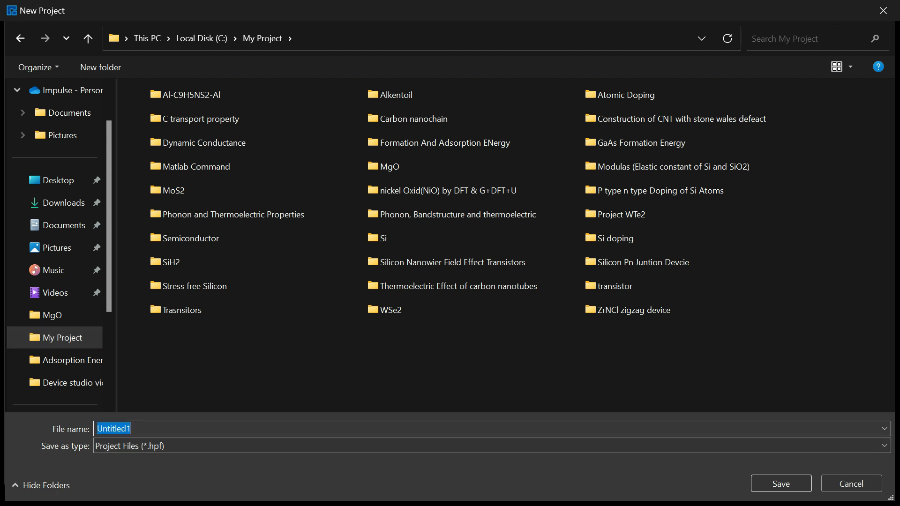
pyautogui.press('BackSpace')
pyautogui.click(641, 143)
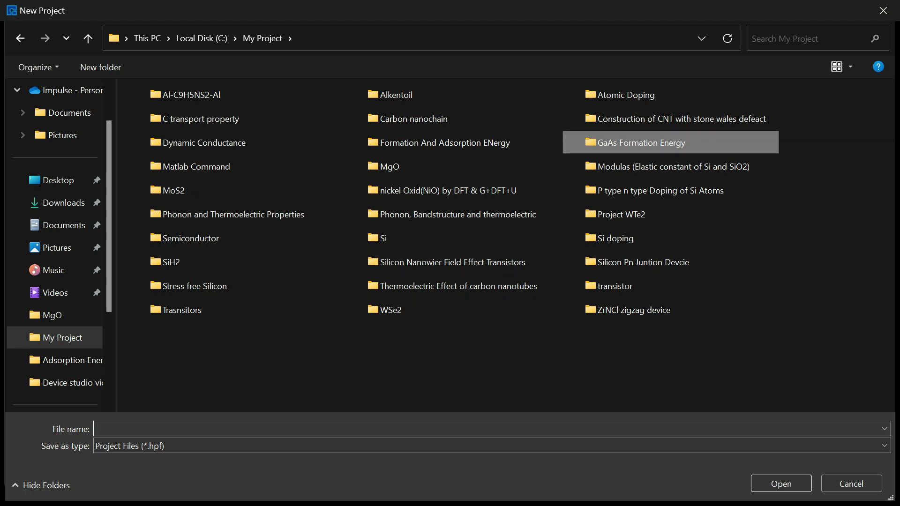
pyautogui.doubleClick(641, 143)
pyautogui.click(20, 38)
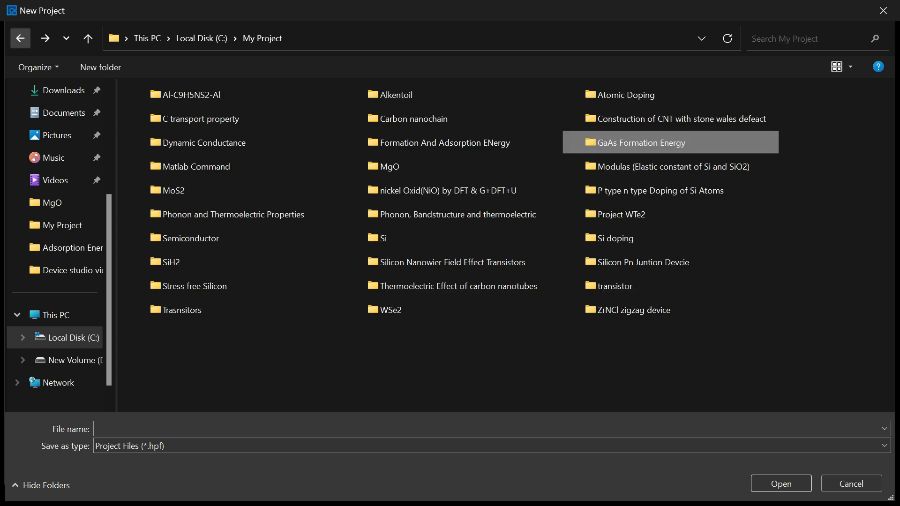
pyautogui.click(197, 429)
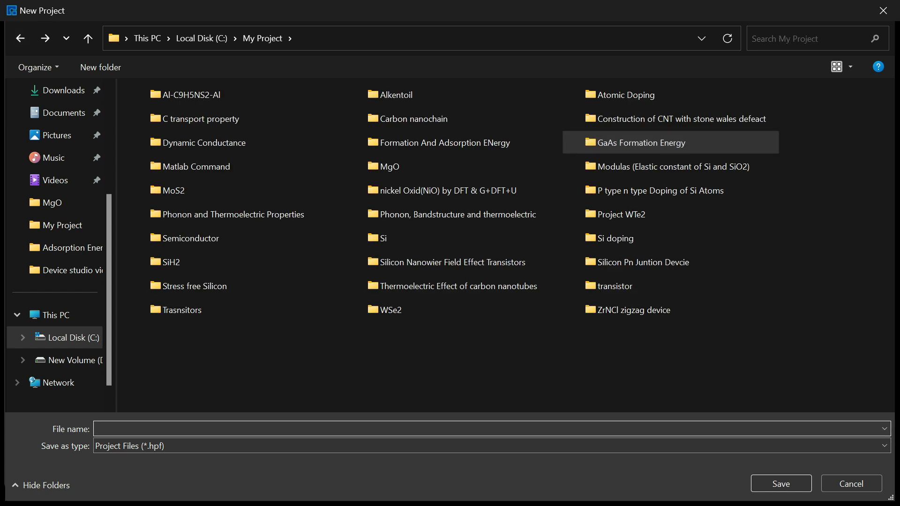
pyautogui.write('GaAs')
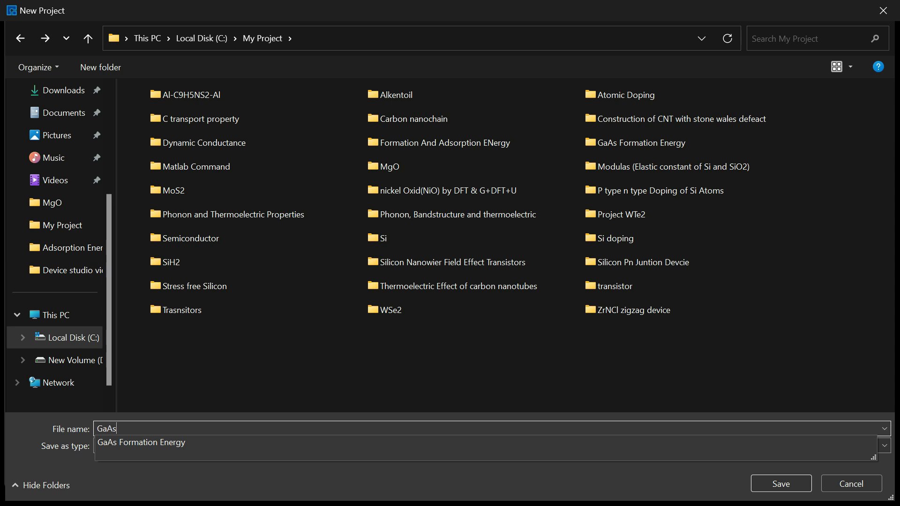
pyautogui.press('Return')
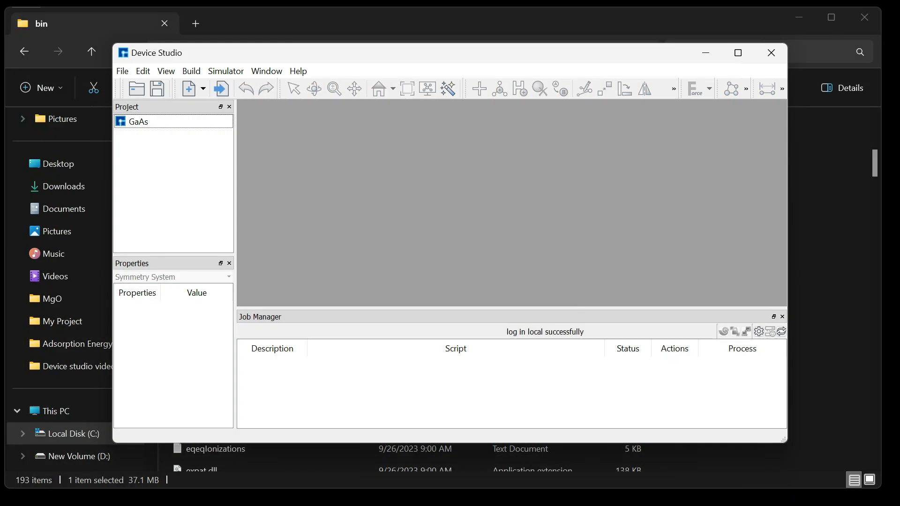
# - Maximize the Device Studio window and start File > Import > Import Local
pyautogui.click(738, 52)
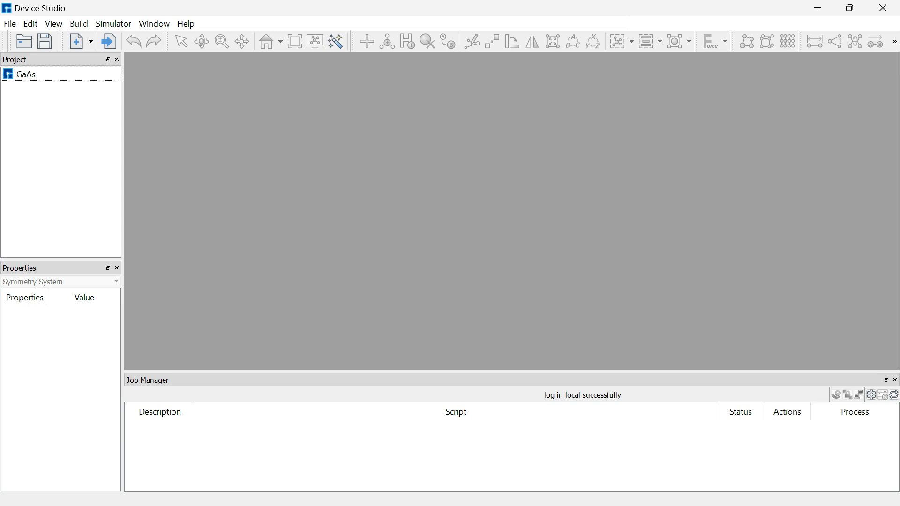
pyautogui.click(10, 23)
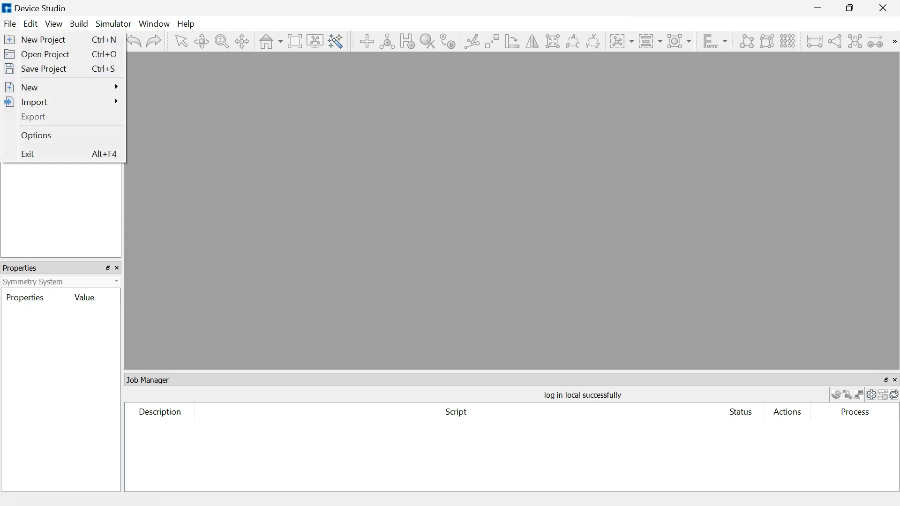
pyautogui.moveTo(30, 87)
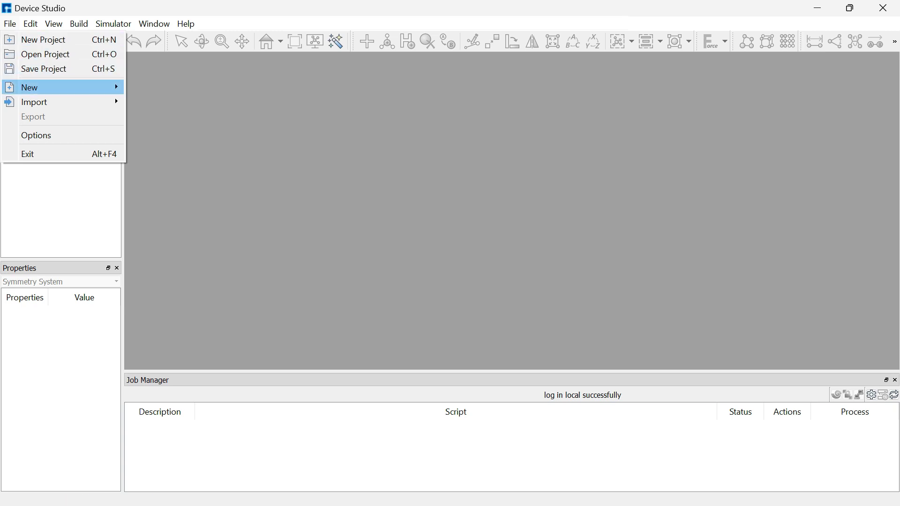
pyautogui.moveTo(30, 87)
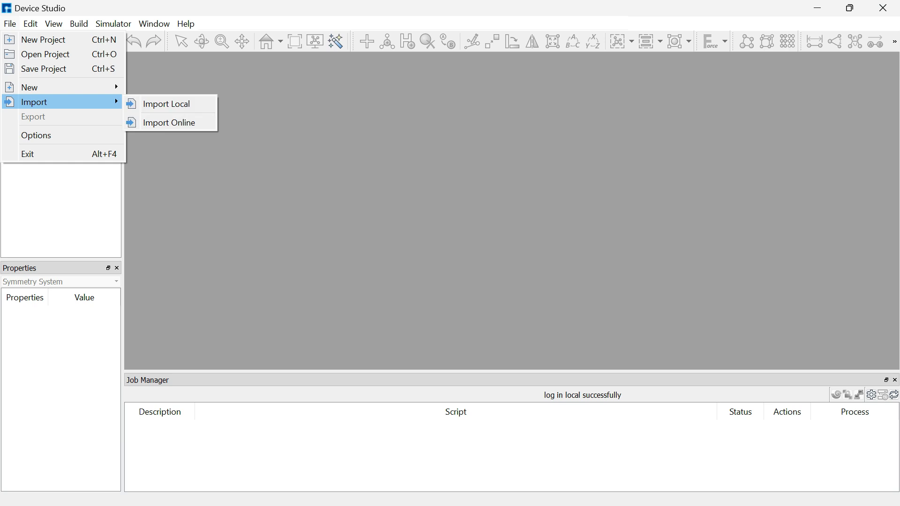
pyautogui.click(167, 104)
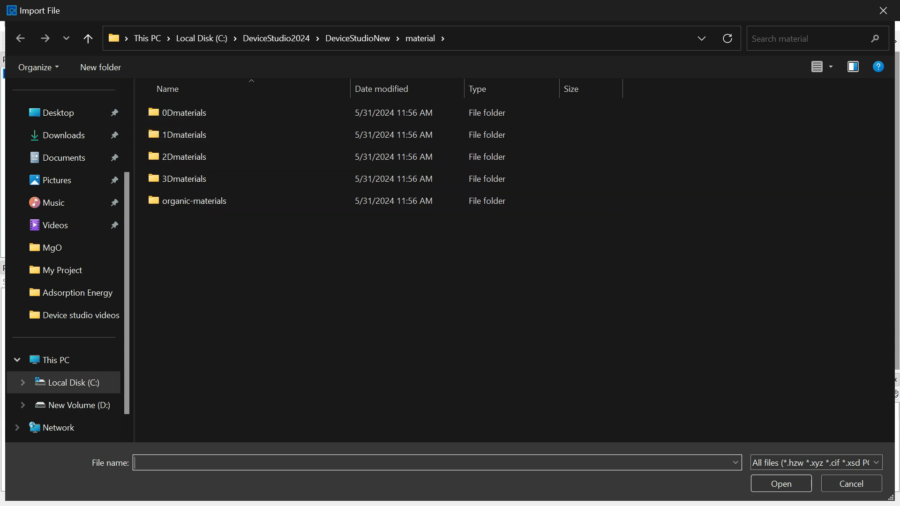
# - Import GaAs.hzw from the 3Dmaterials Semiconductor library
pyautogui.doubleClick(187, 178)
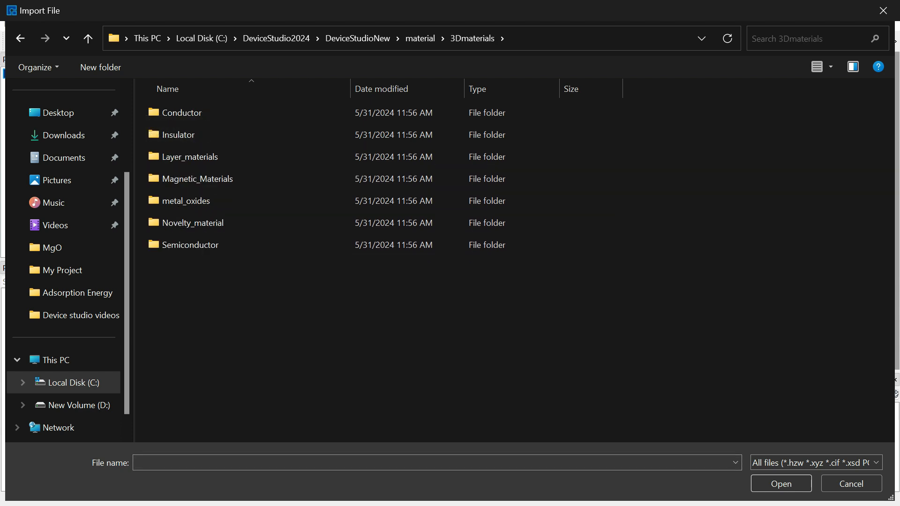
pyautogui.doubleClick(191, 245)
pyautogui.click(190, 245)
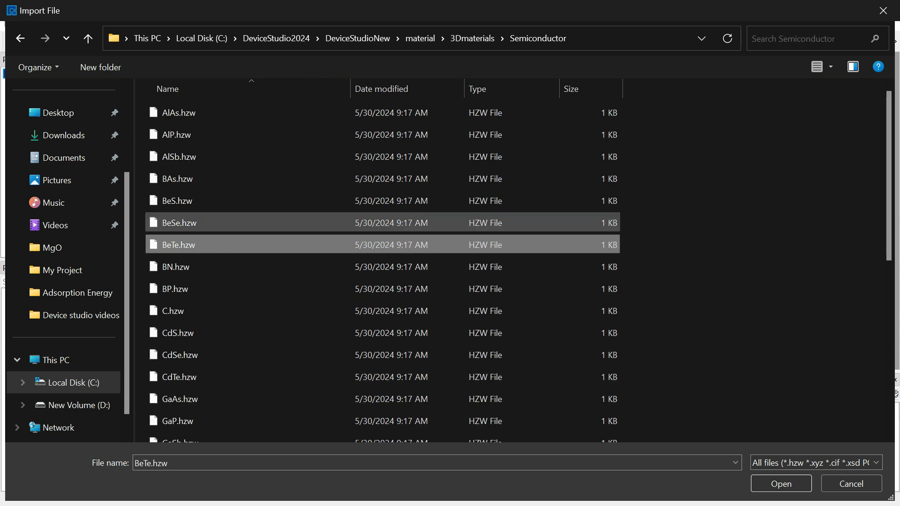
pyautogui.scroll(-1, 329, 278)
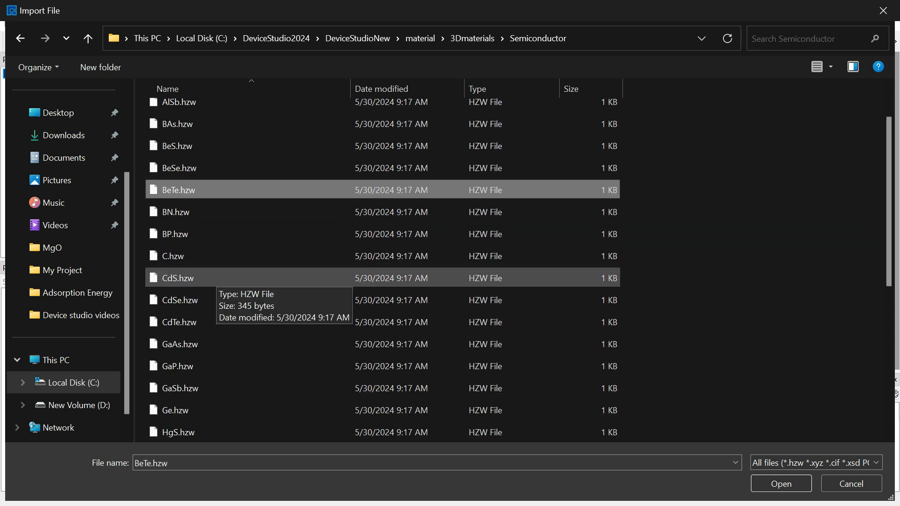
pyautogui.write('gap')
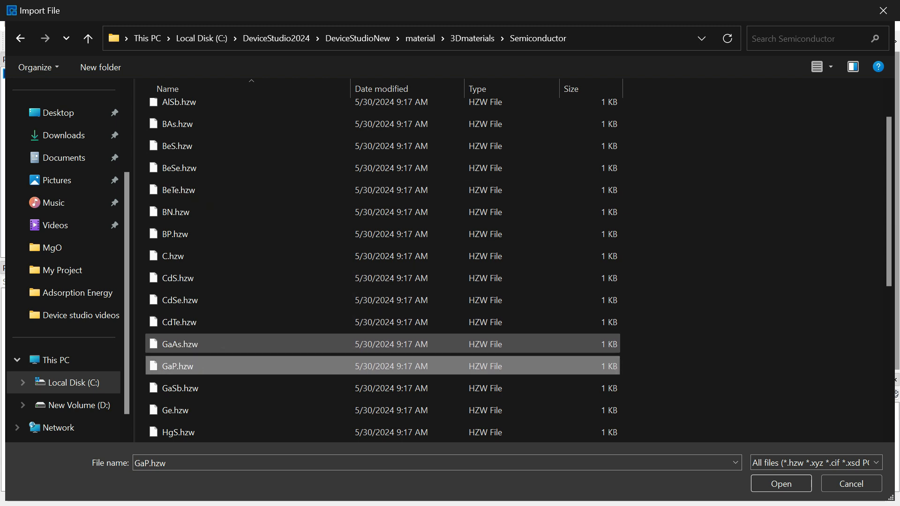
pyautogui.click(187, 344)
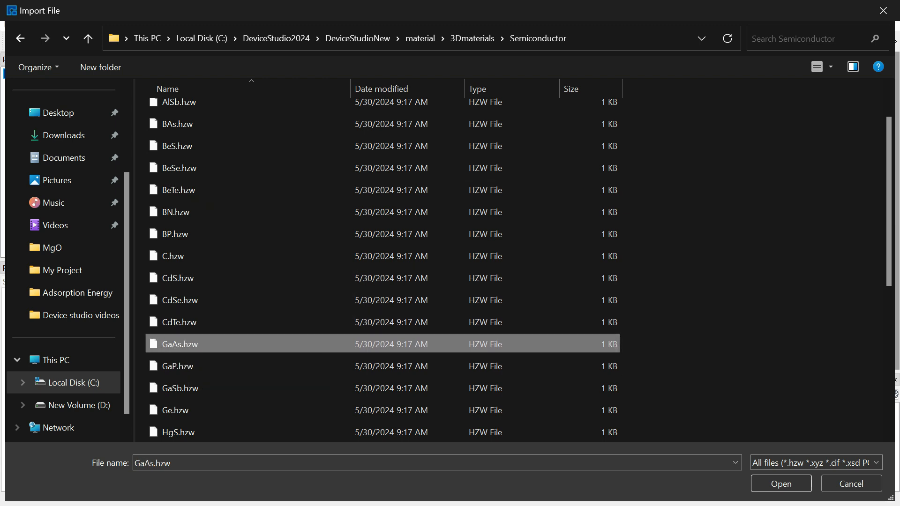
pyautogui.click(781, 484)
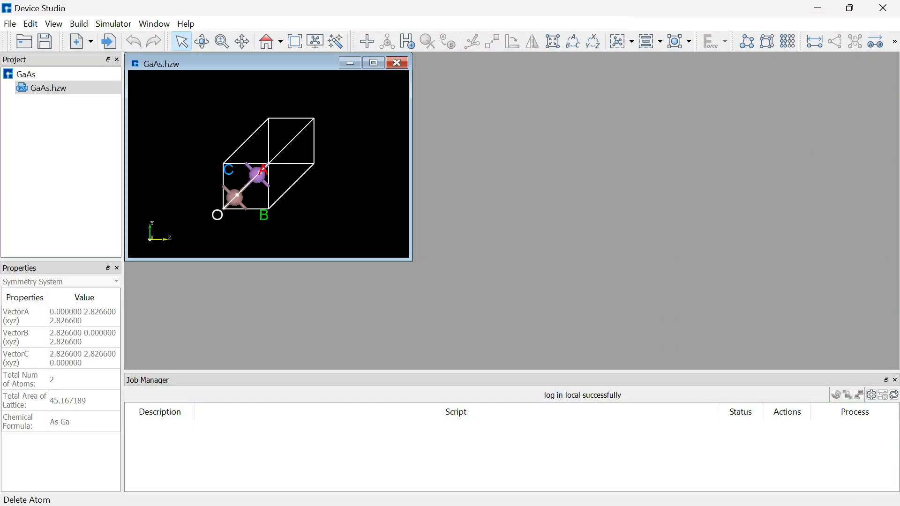
# - Maximize the GaAs.hzw view, rotate the two-atom cell, then reset it to its original orientation
pyautogui.click(373, 63)
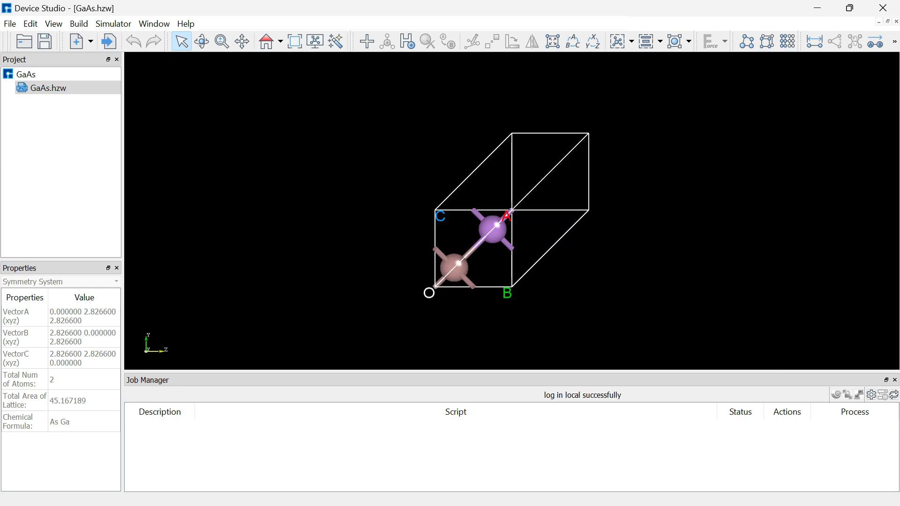
pyautogui.moveTo(512, 211); pyautogui.dragTo(440, 201)
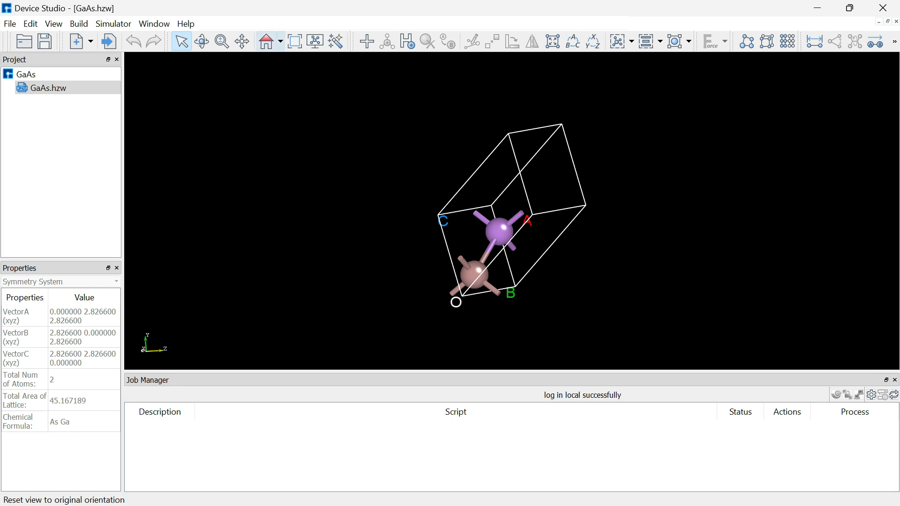
pyautogui.click(267, 41)
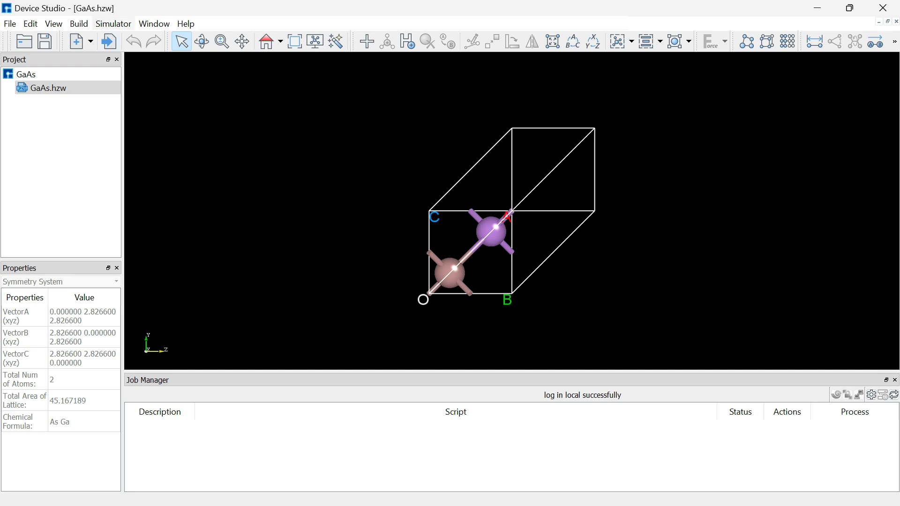
pyautogui.click(114, 23)
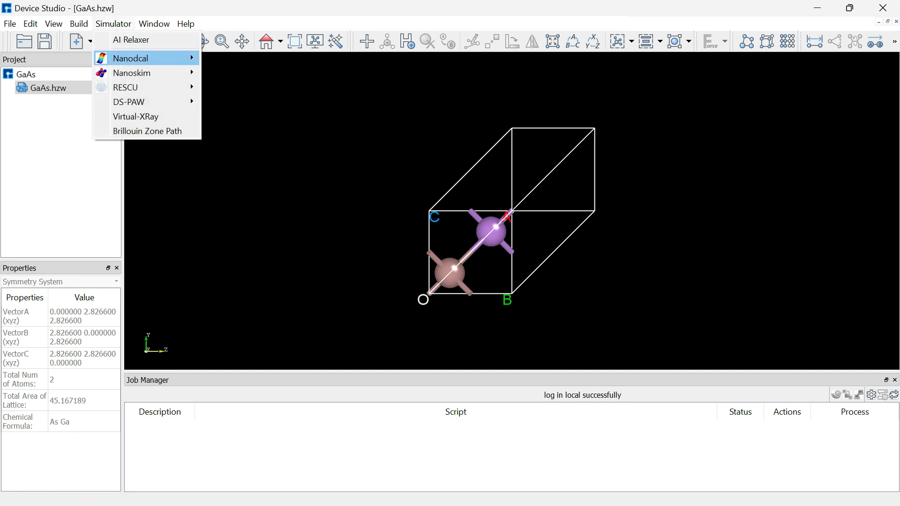
# - Start a Nanodcal SCF crystal calculation with a 15×15×15 k-point grid
pyautogui.moveTo(141, 58)
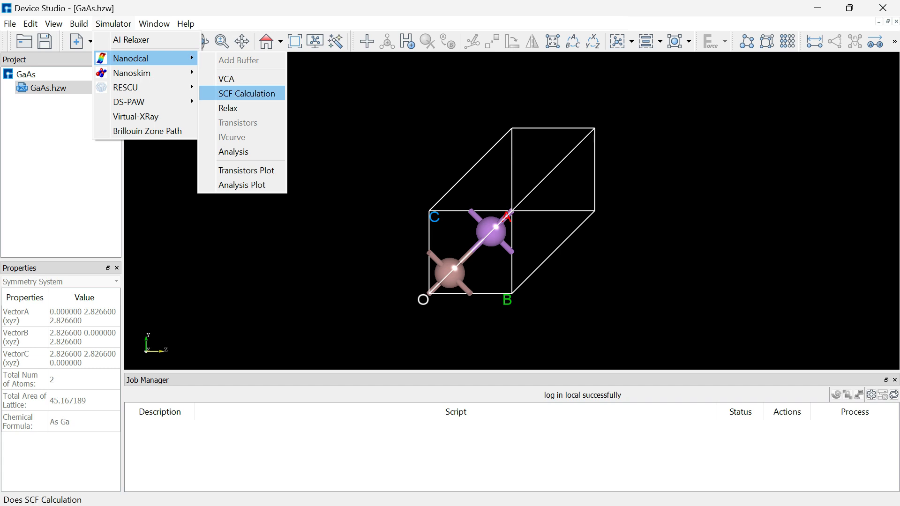
pyautogui.click(247, 93)
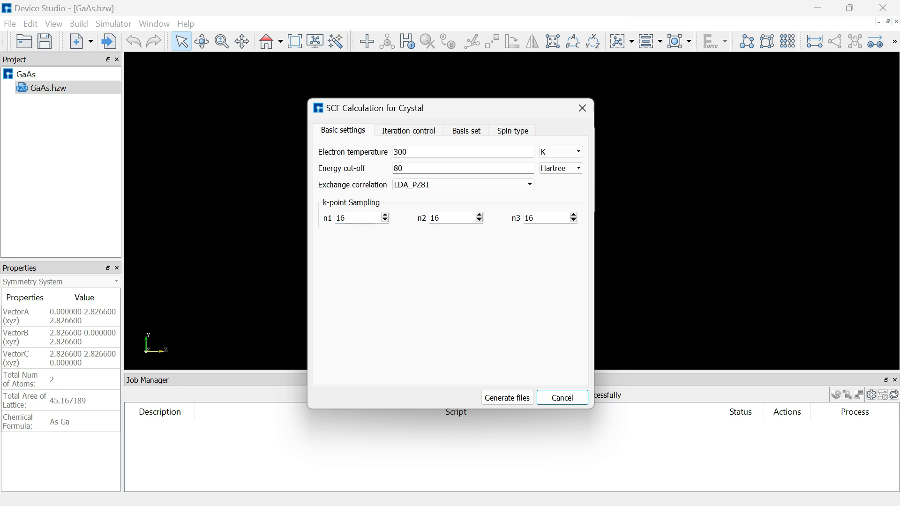
pyautogui.press('BackSpace')
pyautogui.write('5')
pyautogui.press('Tab')
pyautogui.write('1')
pyautogui.write('5')
pyautogui.press('Tab')
pyautogui.write('15')
# - Reposition the SCF dialog and keep LDA_PZ81 as the exchange correlation
pyautogui.moveTo(308, 99); pyautogui.dragTo(248, 98)
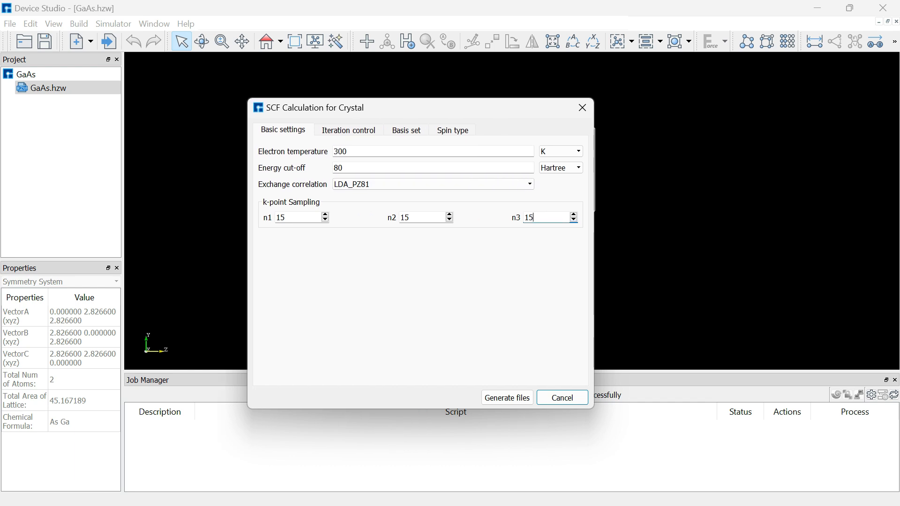
pyautogui.moveTo(302, 109); pyautogui.dragTo(325, 70)
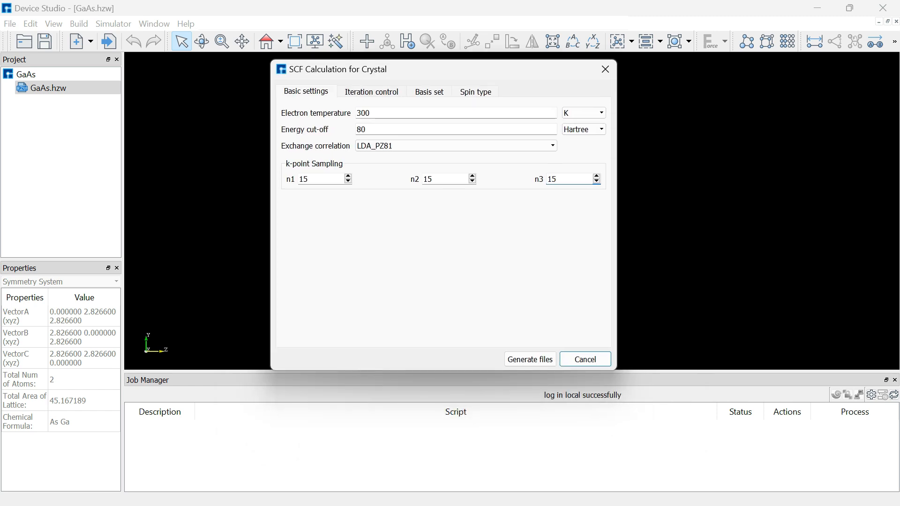
pyautogui.moveTo(351, 69); pyautogui.dragTo(170, 115)
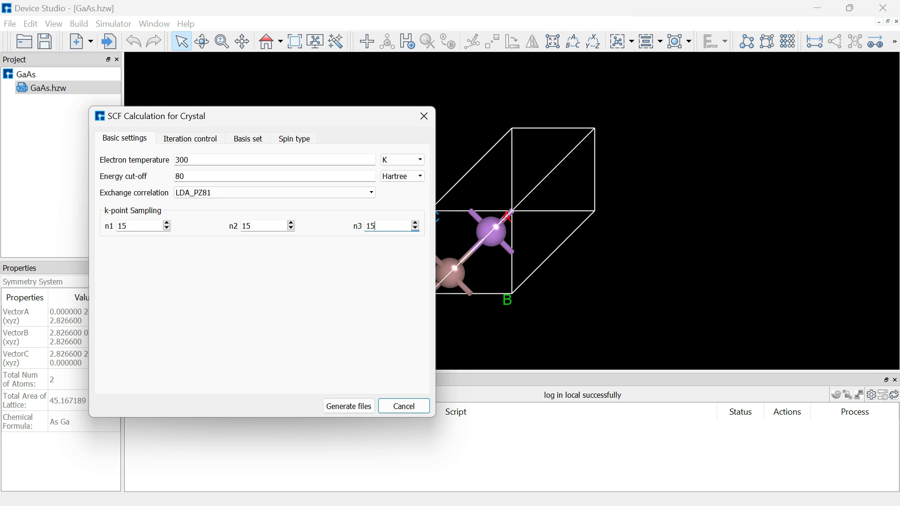
pyautogui.moveTo(170, 115); pyautogui.dragTo(284, 76)
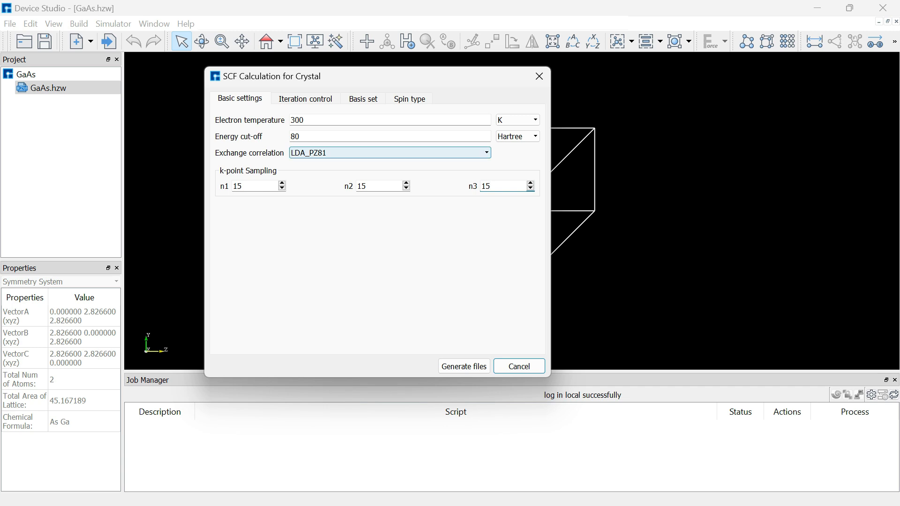
pyautogui.click(389, 153)
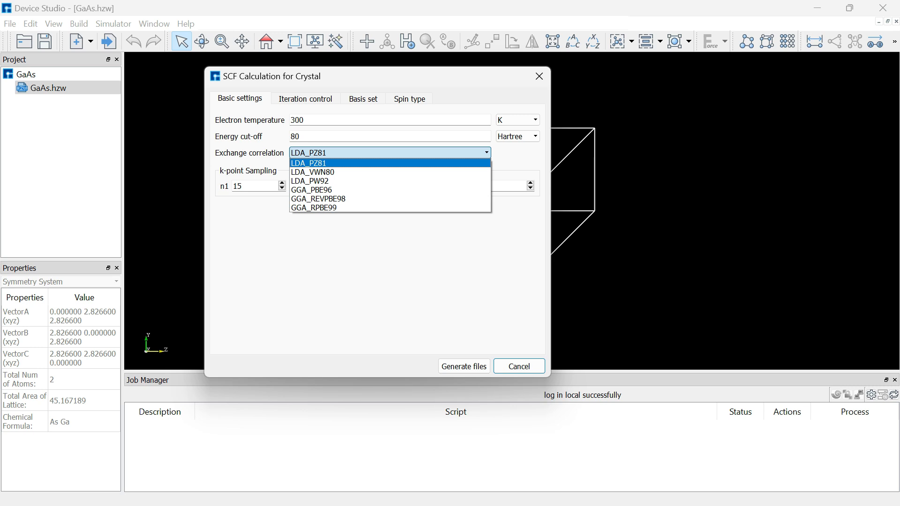
pyautogui.press('Escape')
pyautogui.click(305, 99)
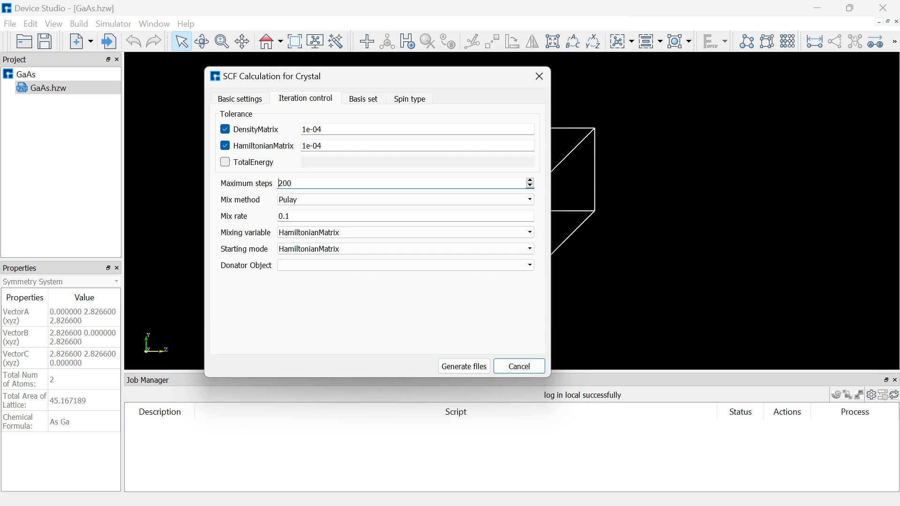
# - Toggle the TotalEnergy tolerance on and back off, leaving Mix rate at 0.1
pyautogui.click(225, 162)
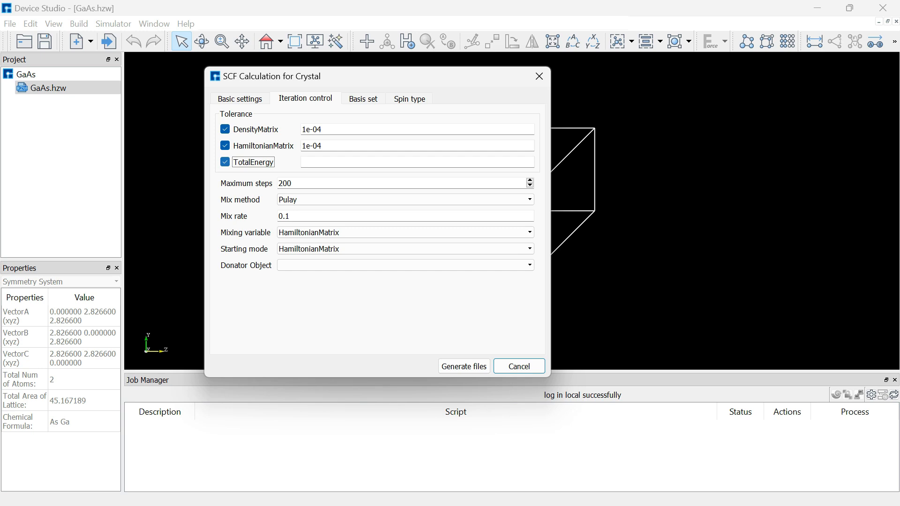
pyautogui.click(225, 163)
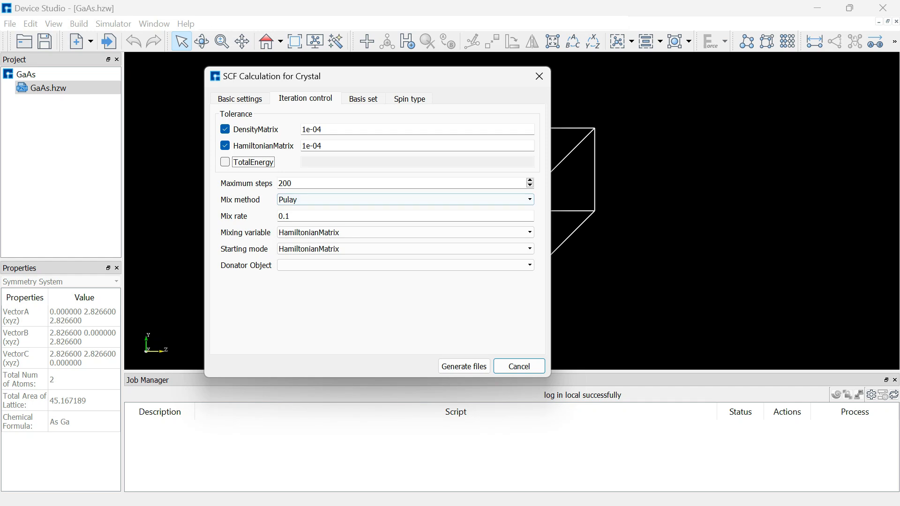
pyautogui.click(292, 216)
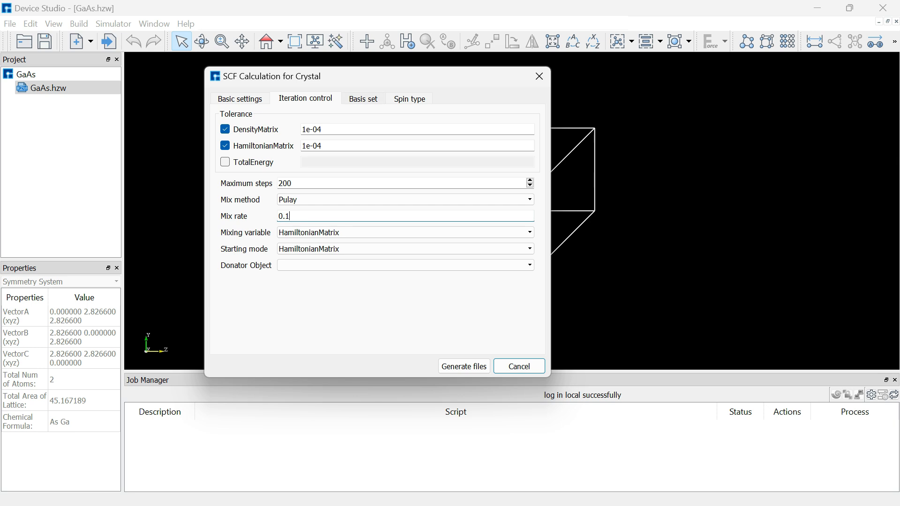
pyautogui.click(363, 99)
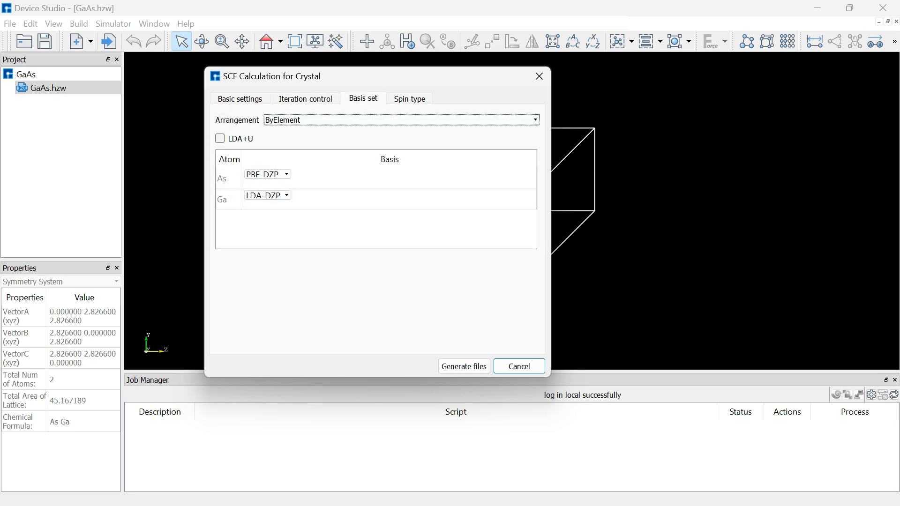
# - Keep the ByElement basis arrangement and leave LDA+U switched off
pyautogui.click(402, 120)
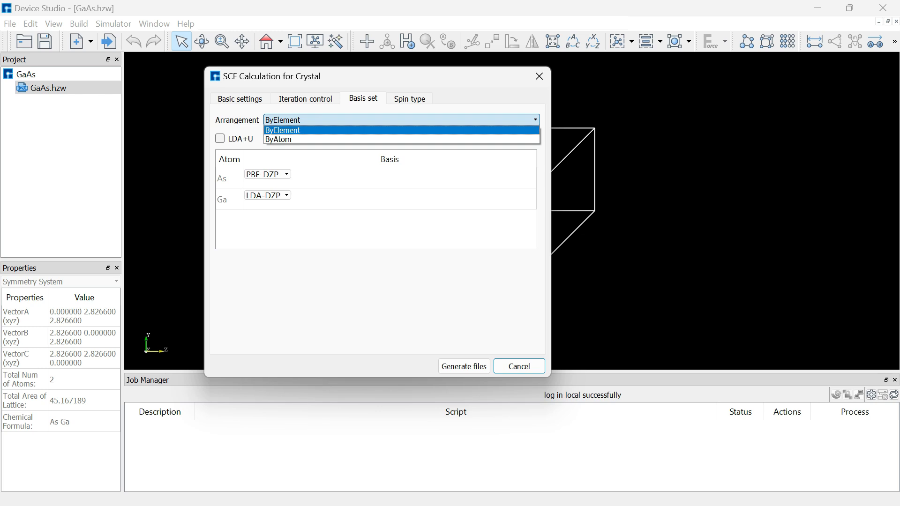
pyautogui.press('Escape')
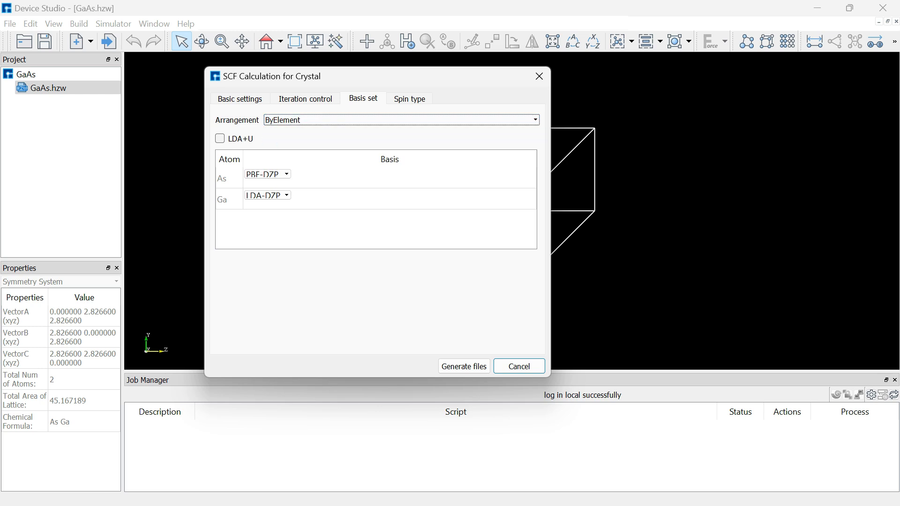
pyautogui.press('Tab')
pyautogui.press('space')
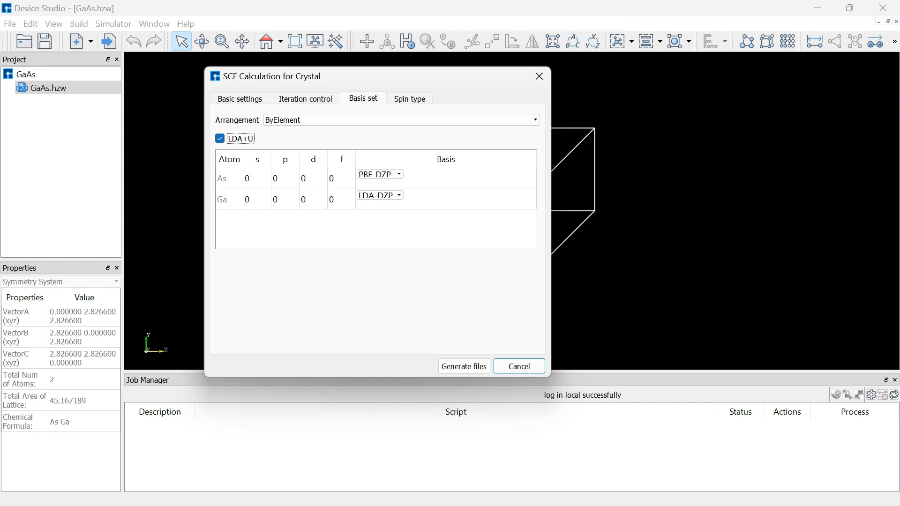
pyautogui.press('space')
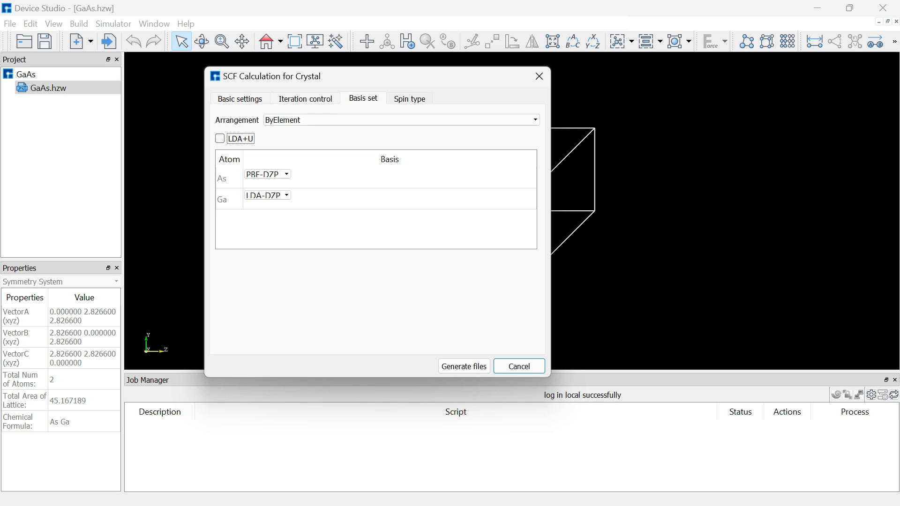
# - Keep NoSpin with ByElement spin arrangement and generate the SCF input files
pyautogui.click(410, 99)
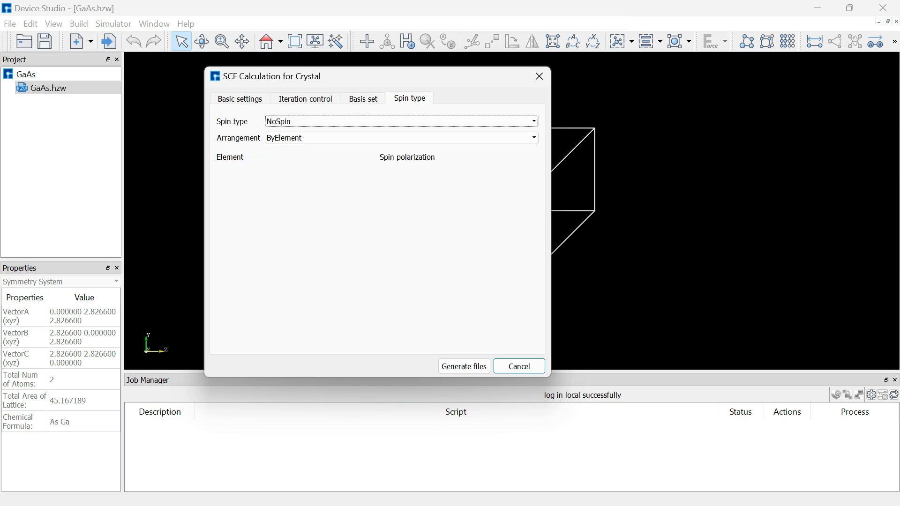
pyautogui.click(401, 121)
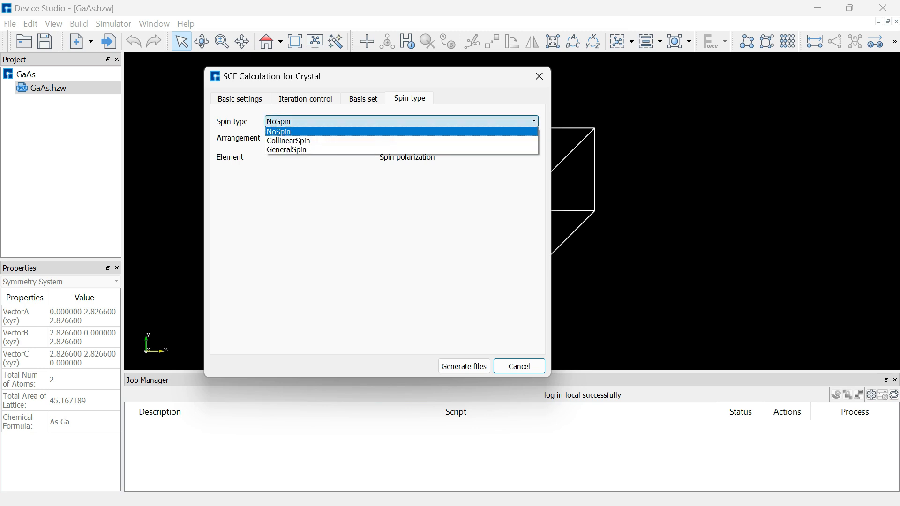
pyautogui.click(401, 122)
pyautogui.click(401, 121)
pyautogui.click(401, 197)
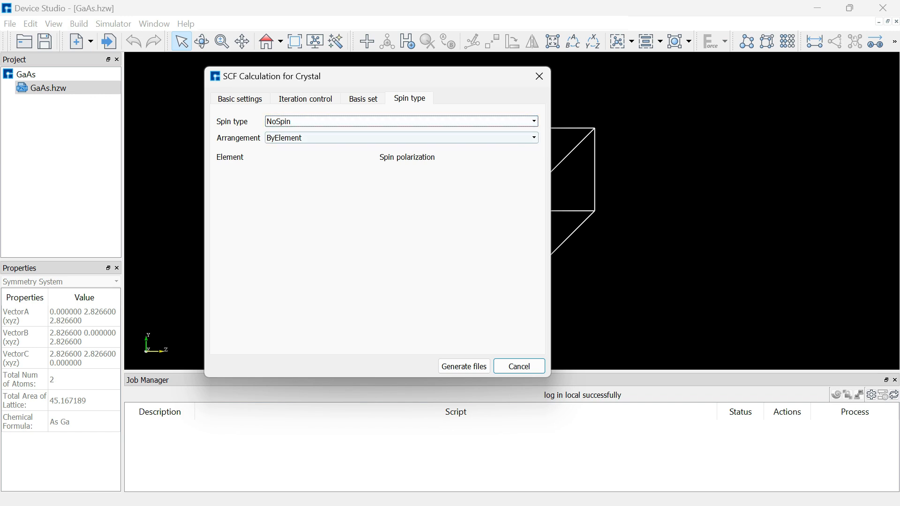
pyautogui.click(401, 137)
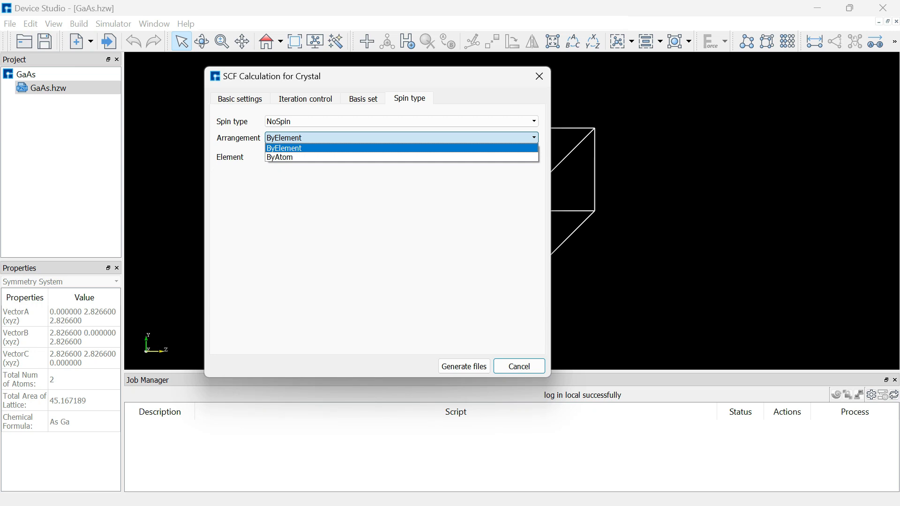
pyautogui.click(401, 148)
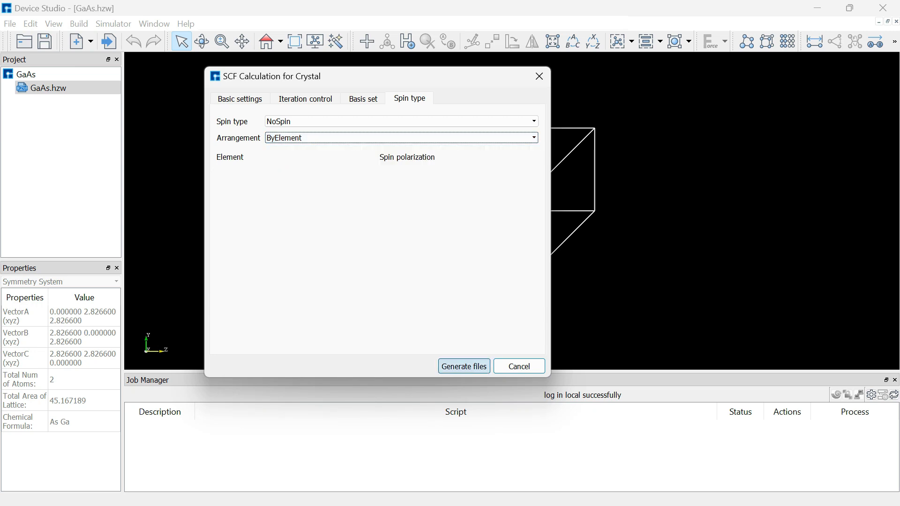
pyautogui.click(465, 366)
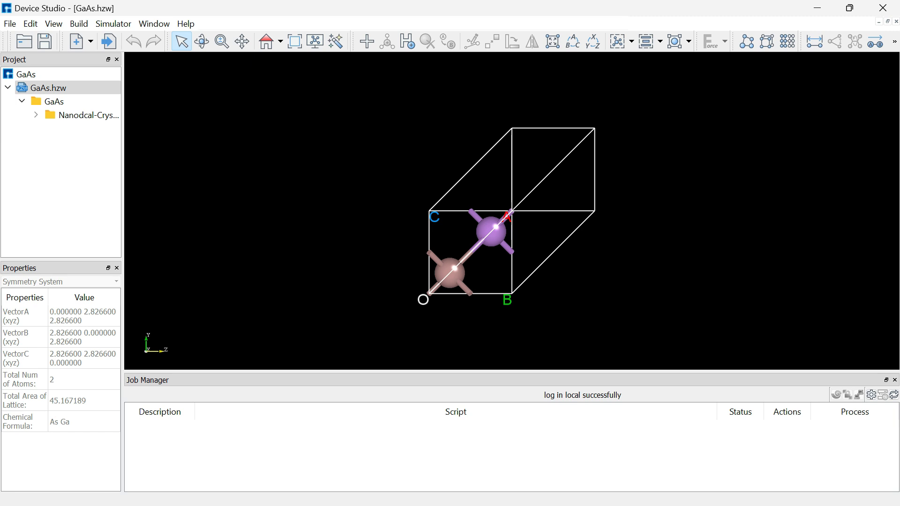
# - Expand Nanodcal-Crystal and open scf.input in an enlarged text viewer
pyautogui.moveTo(123, 211); pyautogui.dragTo(165, 211)
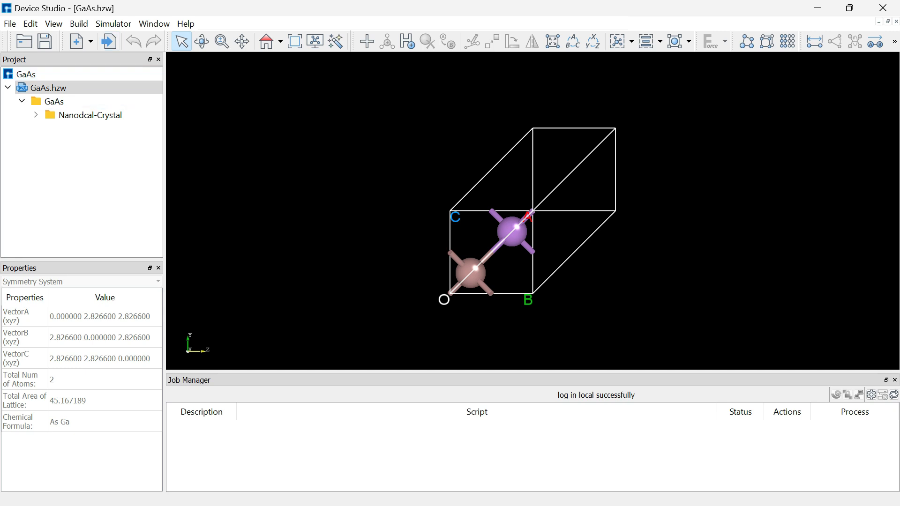
pyautogui.click(36, 115)
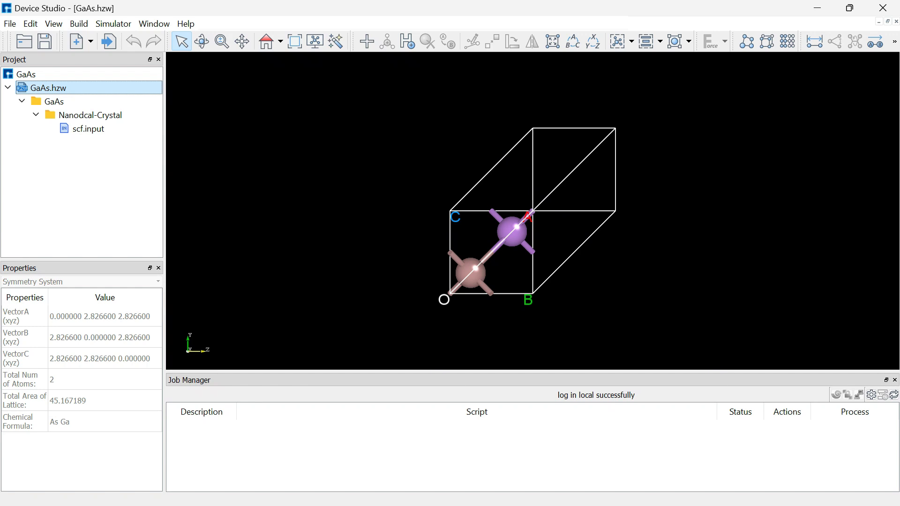
pyautogui.click(88, 128)
pyautogui.rightClick(91, 129)
pyautogui.click(130, 152)
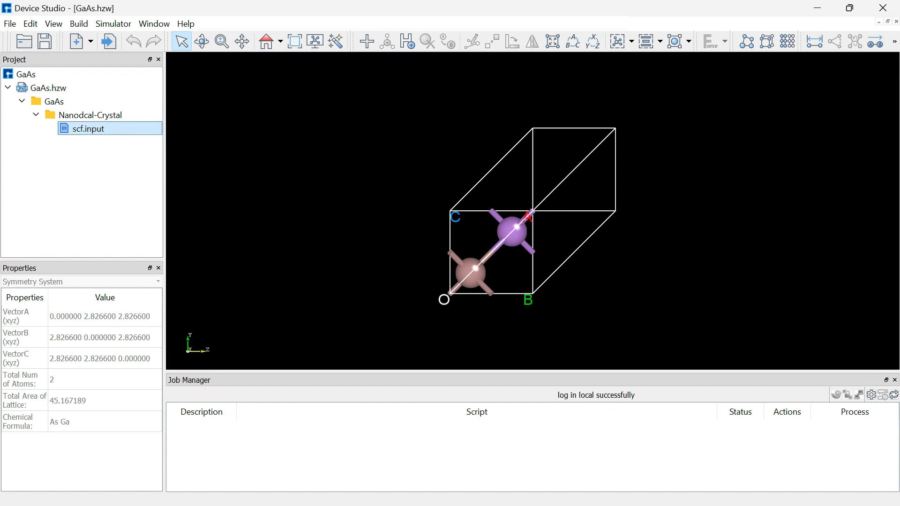
pyautogui.moveTo(282, 113); pyautogui.dragTo(232, 82)
pyautogui.scroll(-1, 419, 249)
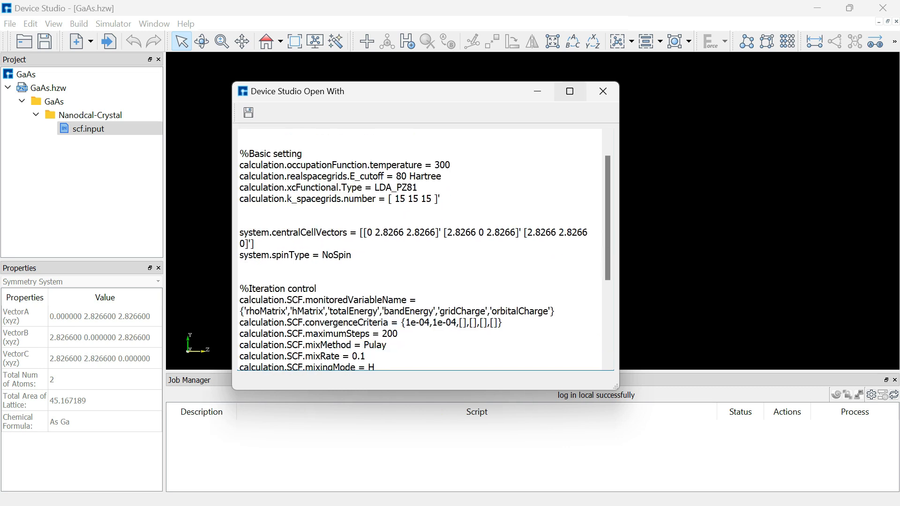
# - Review scf.input full-screen, highlighting NoSpin, mixing lines and atomBlock 2, then close it
pyautogui.click(570, 91)
pyautogui.keyDown('ctrl'); pyautogui.scroll(4, 450, 264); pyautogui.keyUp('ctrl')
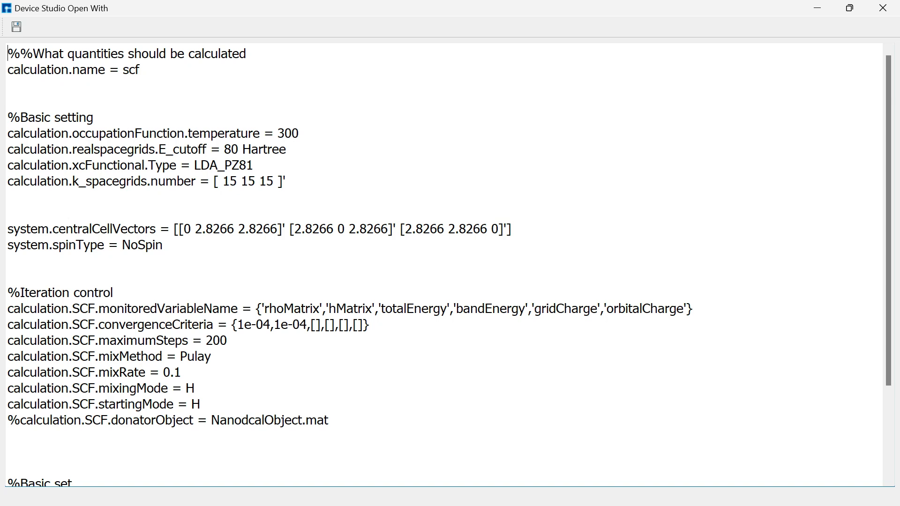
pyautogui.scroll(-3, 445, 263)
pyautogui.moveTo(163, 127); pyautogui.dragTo(121, 127)
pyautogui.click(114, 174)
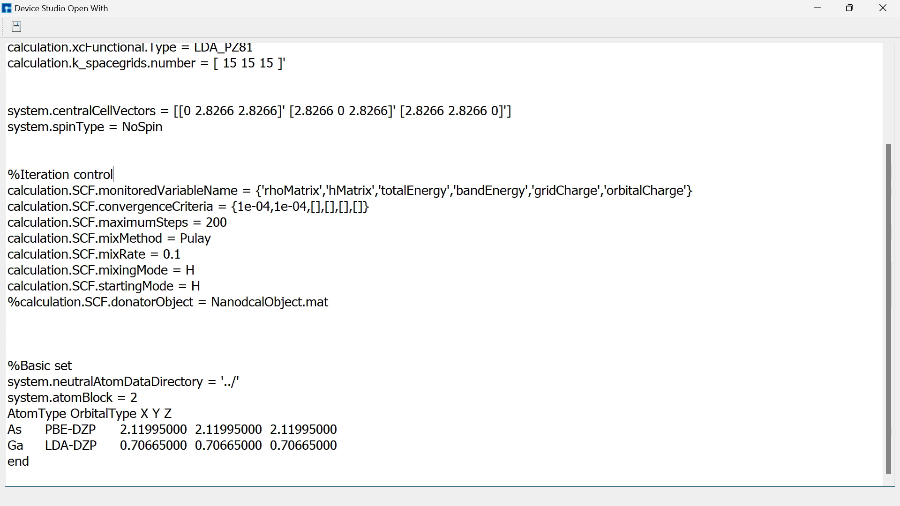
pyautogui.moveTo(182, 255); pyautogui.dragTo(161, 270)
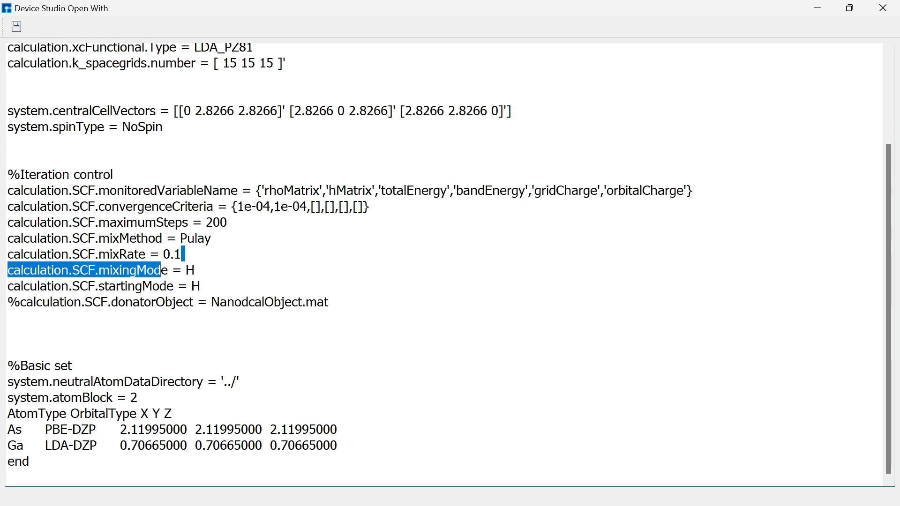
pyautogui.click(72, 365)
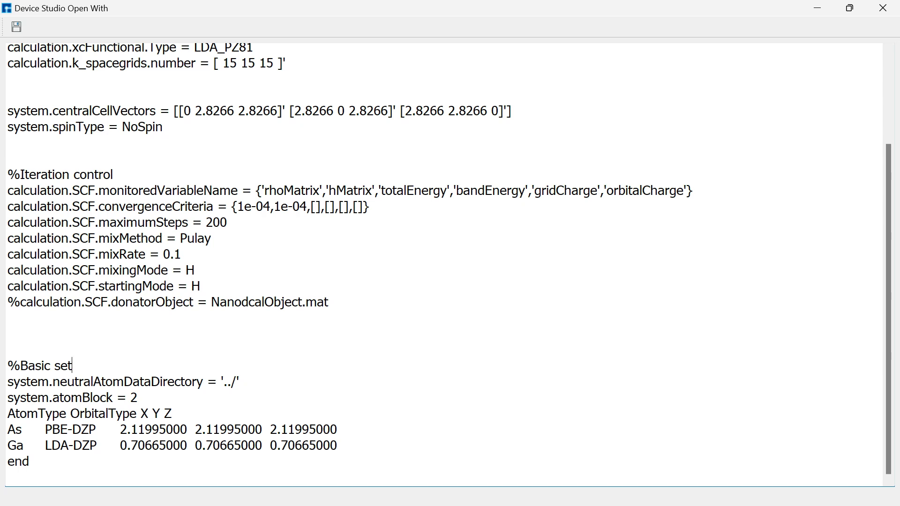
pyautogui.moveTo(138, 397); pyautogui.dragTo(126, 397)
pyautogui.click(8, 318)
pyautogui.scroll(5, 444, 265)
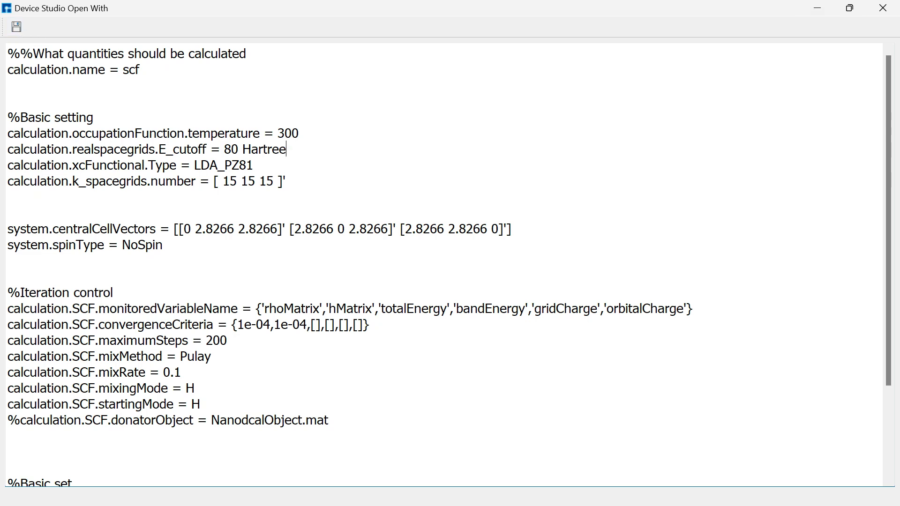
pyautogui.click(883, 7)
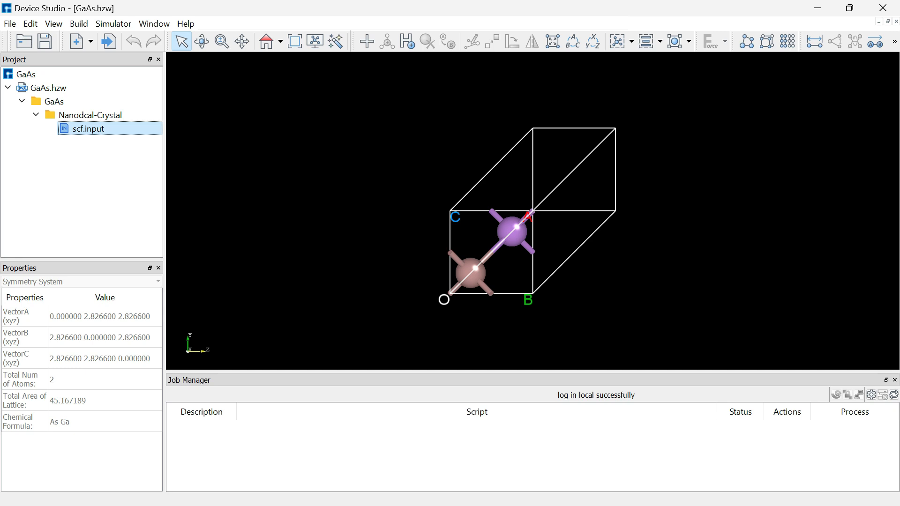
# - Run the scf.input calculation and check its live output in the Job Manager
pyautogui.rightClick(127, 127)
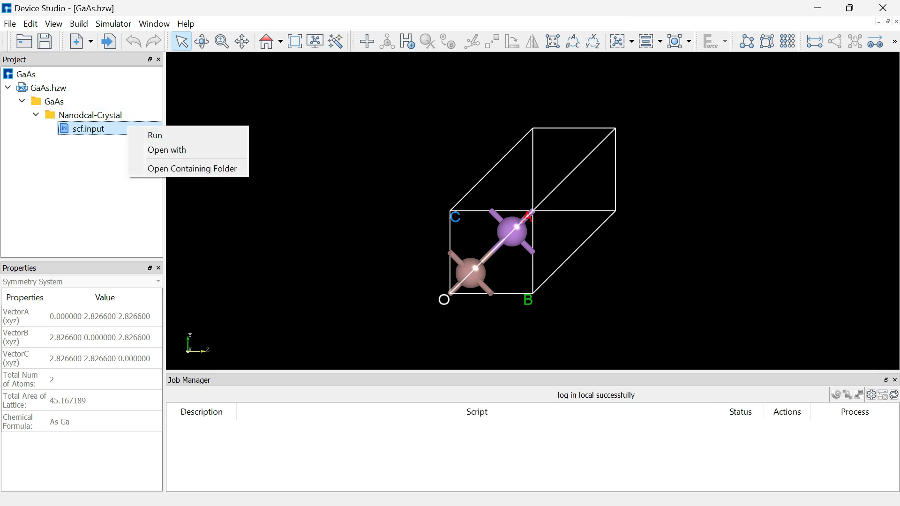
pyautogui.click(155, 135)
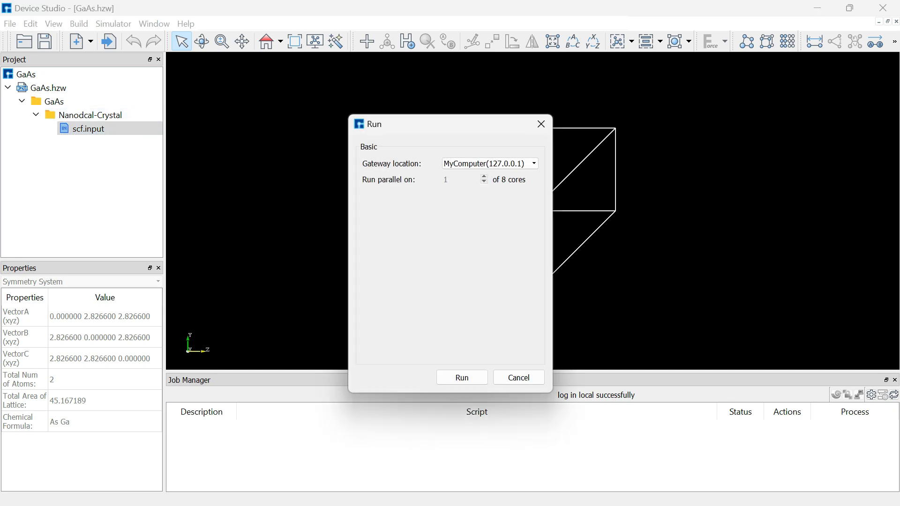
pyautogui.click(461, 377)
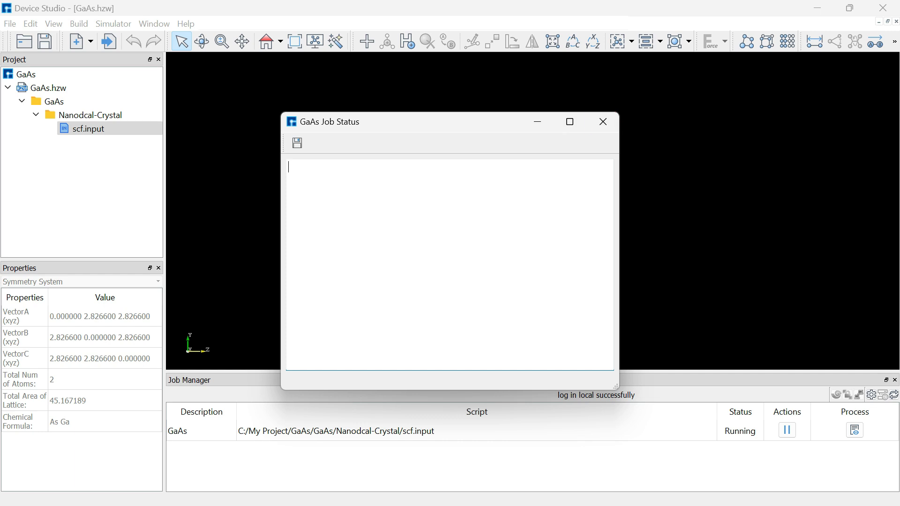
pyautogui.click(603, 121)
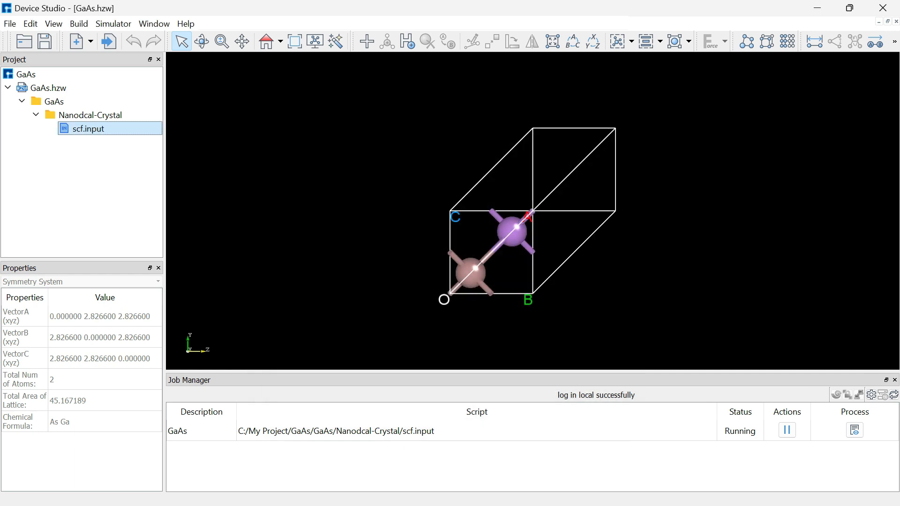
pyautogui.moveTo(533, 372); pyautogui.dragTo(533, 347)
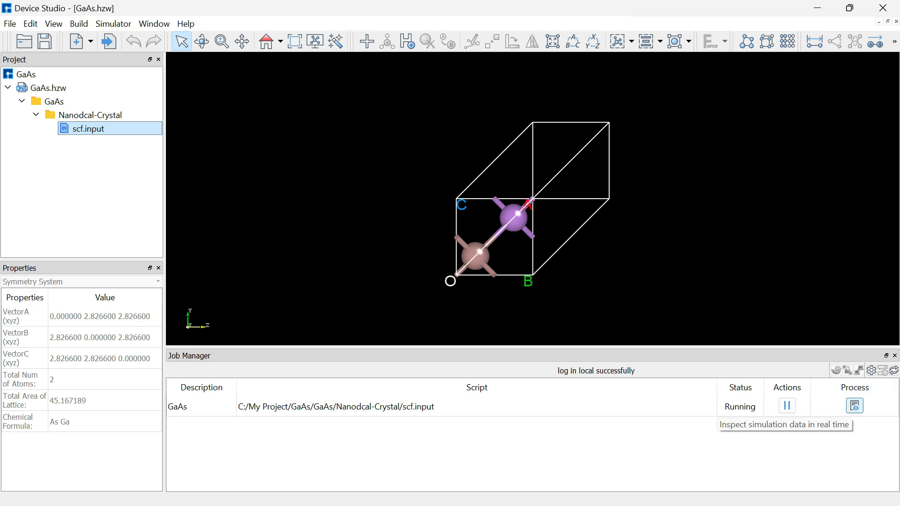
pyautogui.click(855, 406)
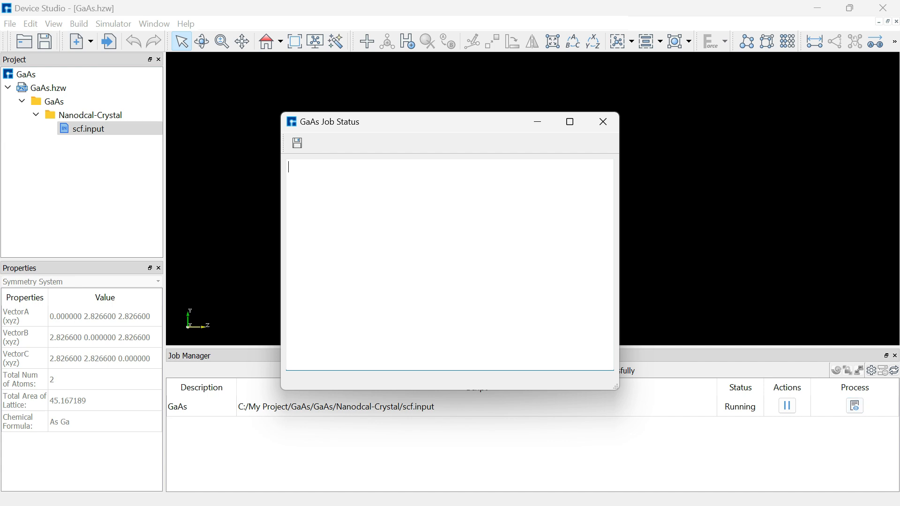
pyautogui.moveTo(339, 123); pyautogui.dragTo(322, 116)
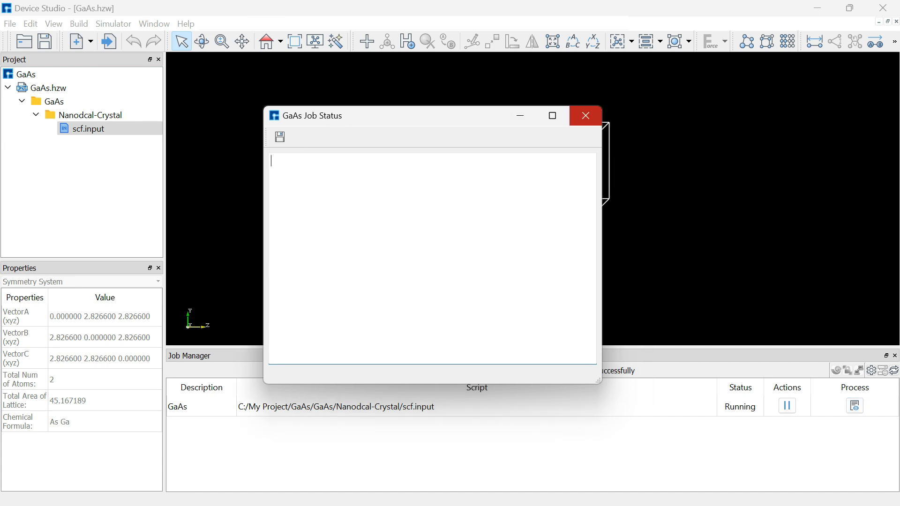
pyautogui.click(586, 116)
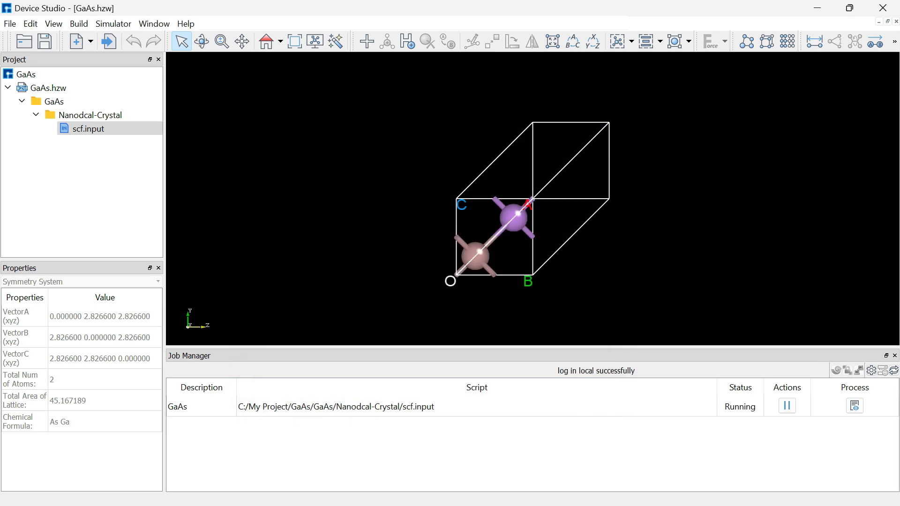
# - Select the Ga and As atoms of GaAs.hzw to view their coordinates
pyautogui.click(48, 88)
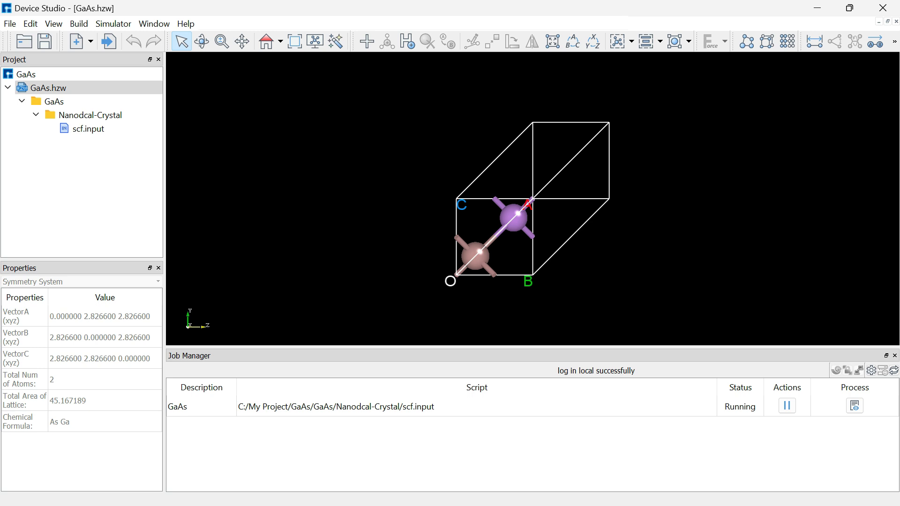
pyautogui.click(475, 257)
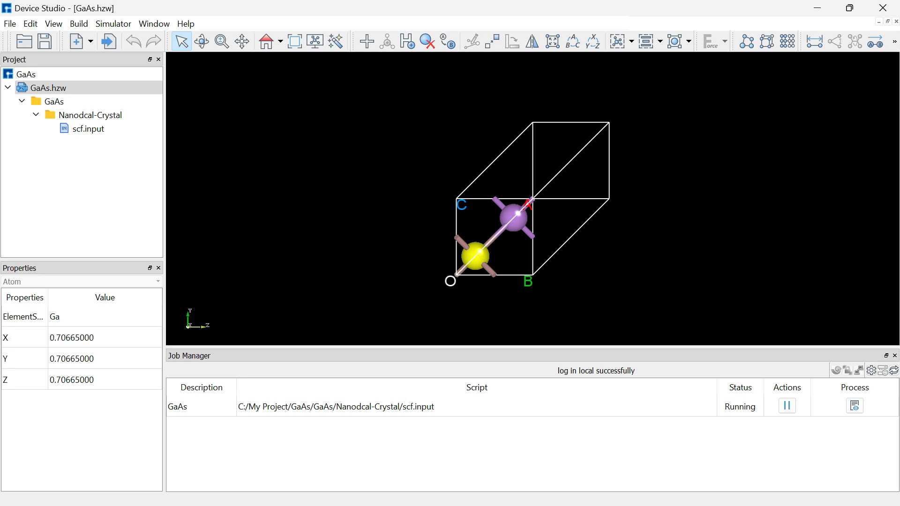
pyautogui.click(513, 218)
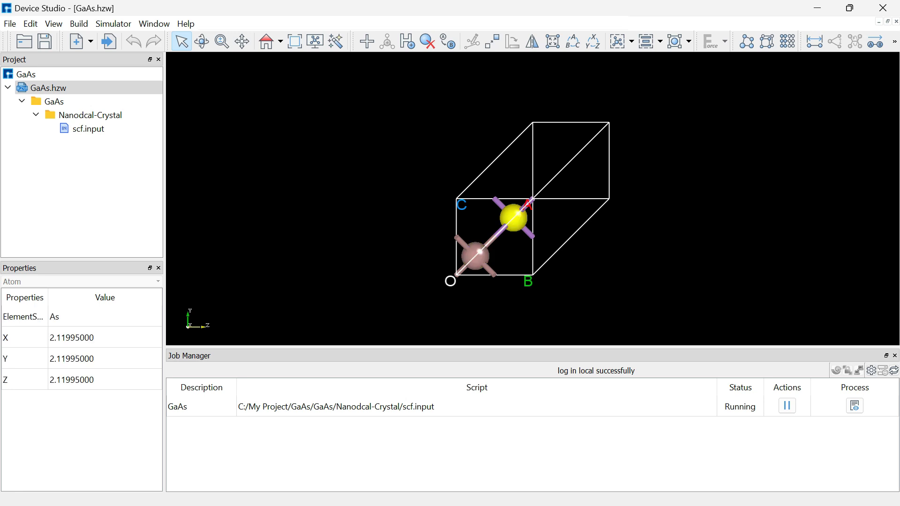
pyautogui.click(390, 207)
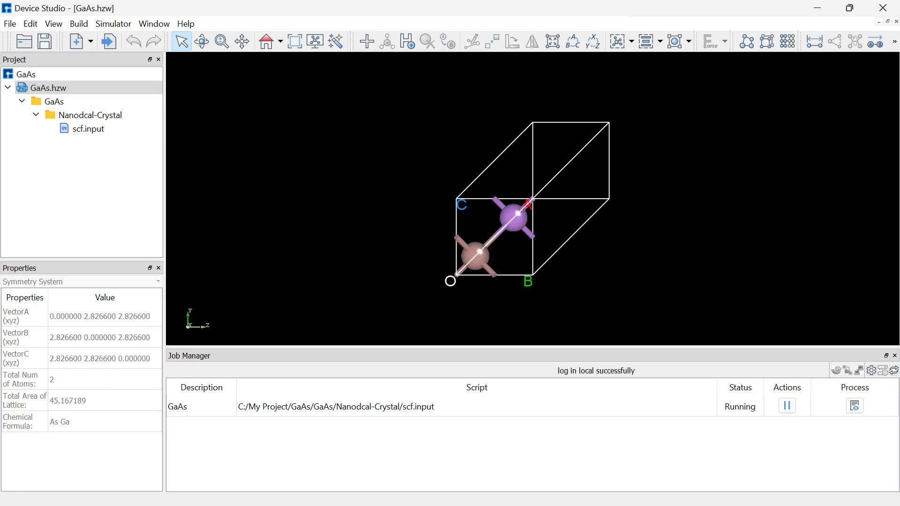
pyautogui.click(48, 88)
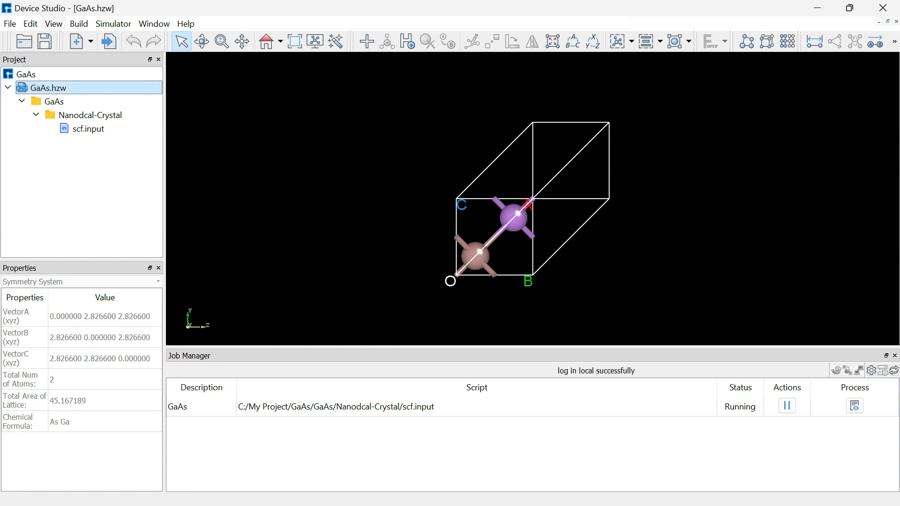
pyautogui.click(79, 24)
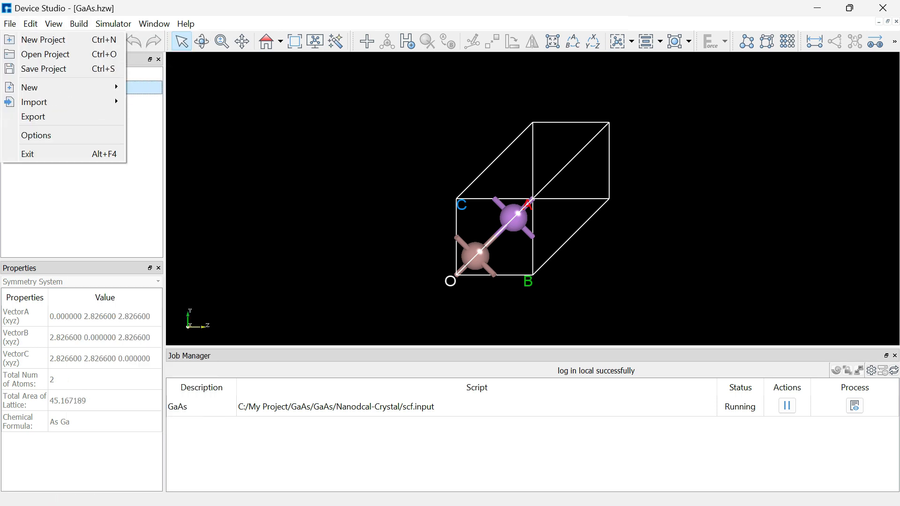
pyautogui.click(10, 24)
pyautogui.click(10, 24)
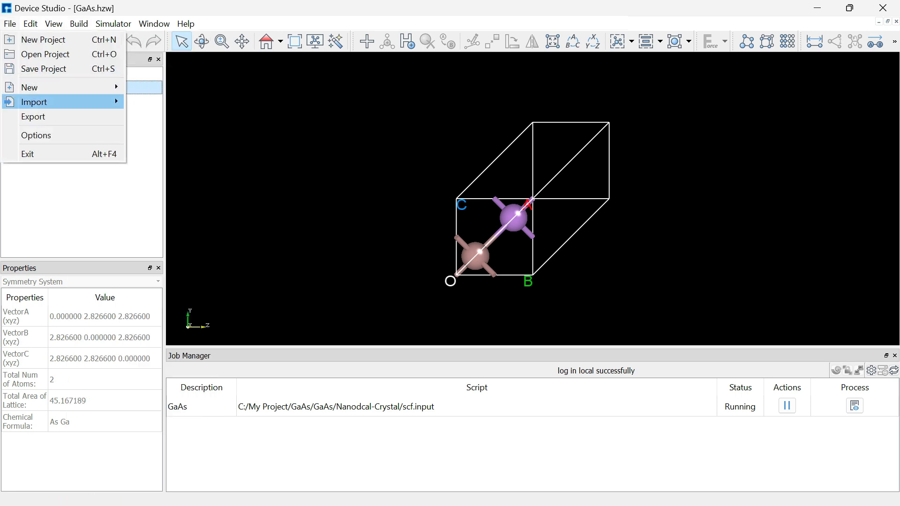
pyautogui.moveTo(34, 102)
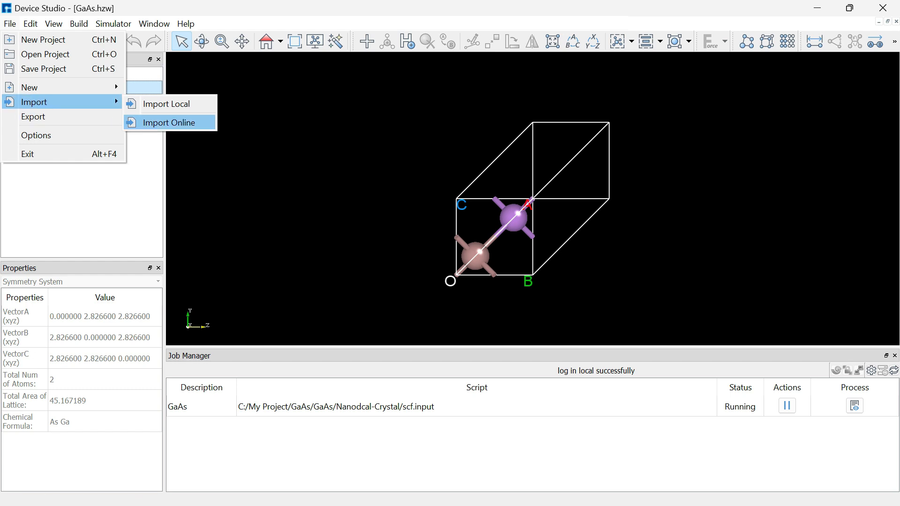
pyautogui.click(169, 123)
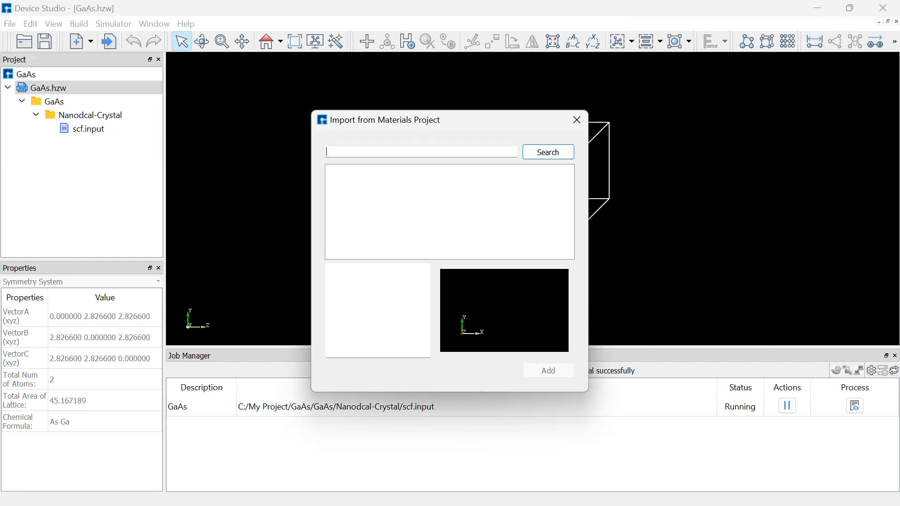
pyautogui.write('Ga')
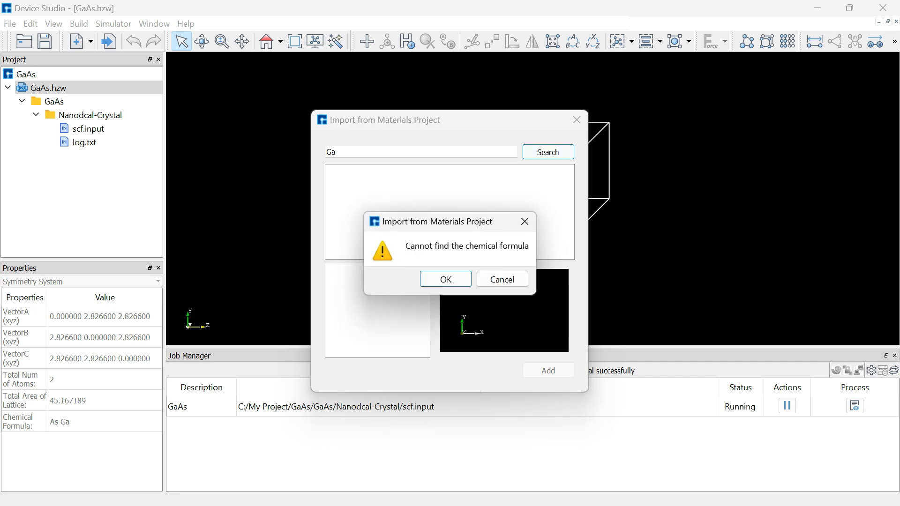
pyautogui.click(525, 222)
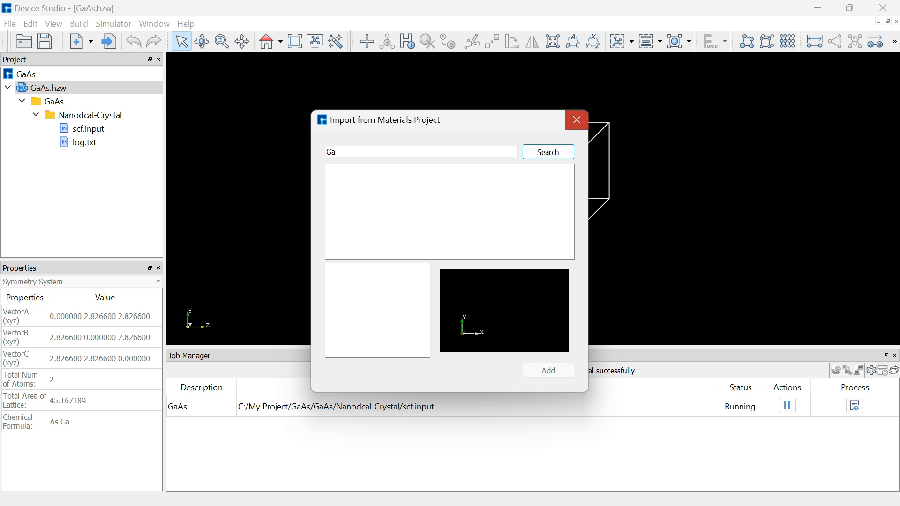
pyautogui.click(577, 119)
# - Search the Materials Project online database for Ga structures
pyautogui.click(10, 23)
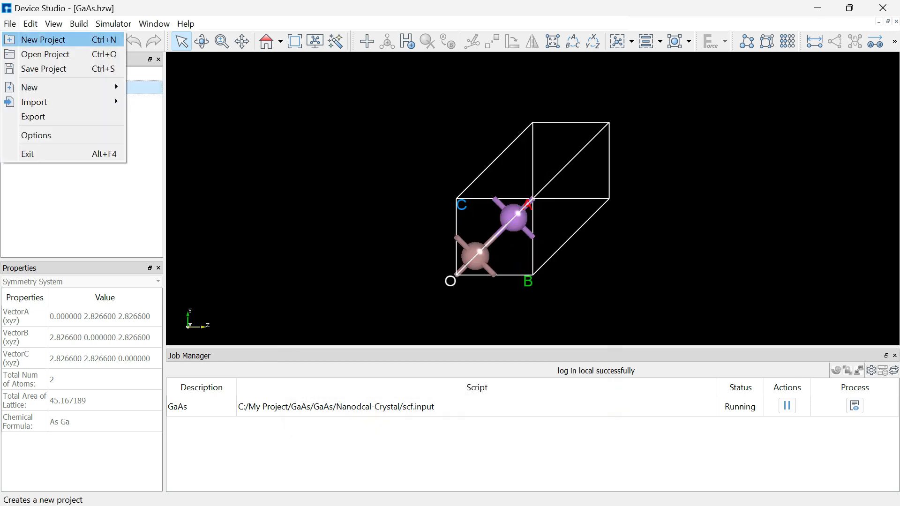
pyautogui.moveTo(34, 103)
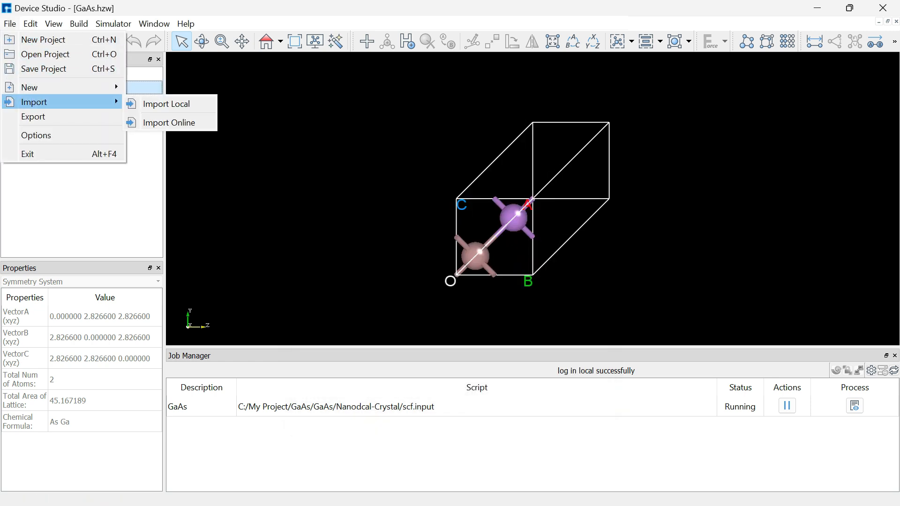
pyautogui.click(170, 123)
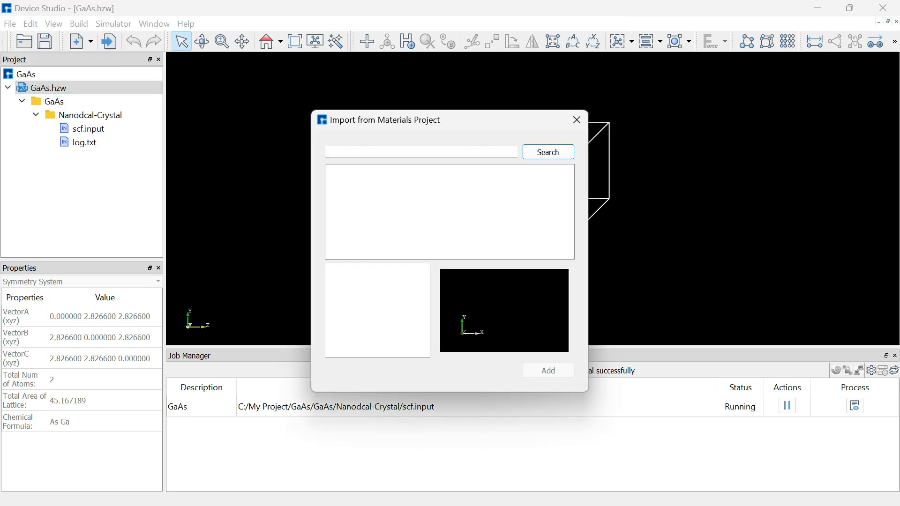
pyautogui.write('Ga')
pyautogui.click(548, 153)
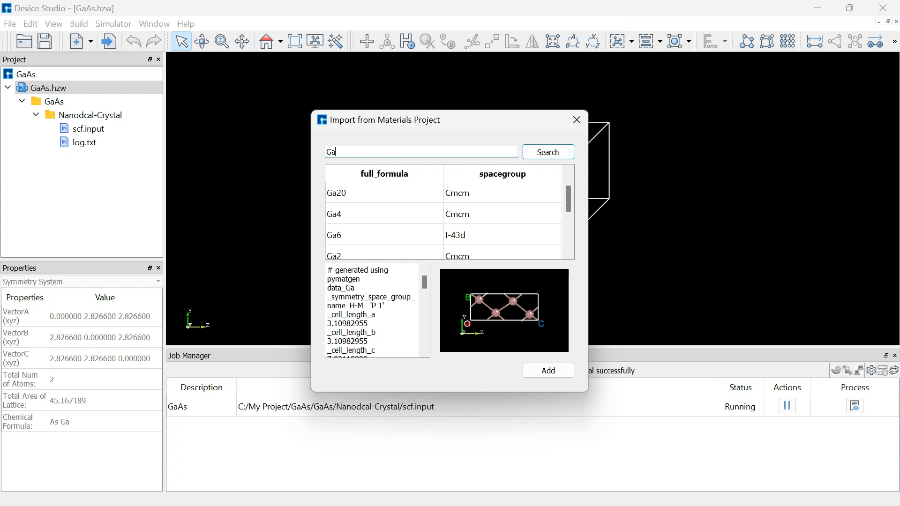
# - Preview the Ga results and add the Ga4 Cmce structure to the project as Ga4.hzw
pyautogui.click(385, 214)
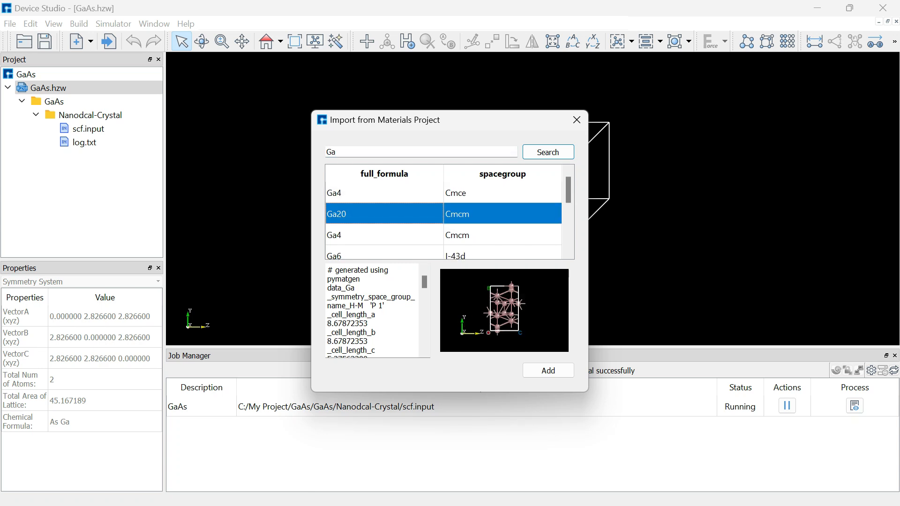
pyautogui.click(385, 235)
pyautogui.scroll(-1, 384, 235)
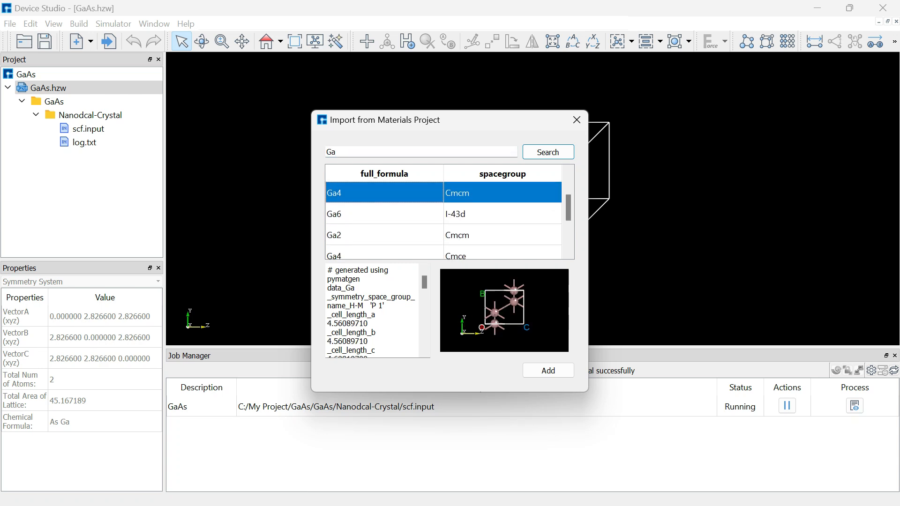
pyautogui.click(384, 214)
pyautogui.click(384, 235)
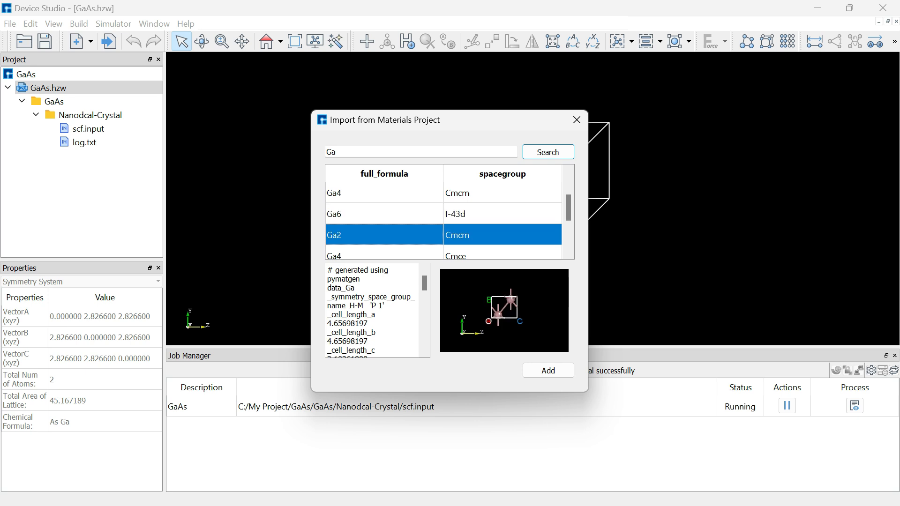
pyautogui.click(384, 256)
pyautogui.scroll(-1, 385, 256)
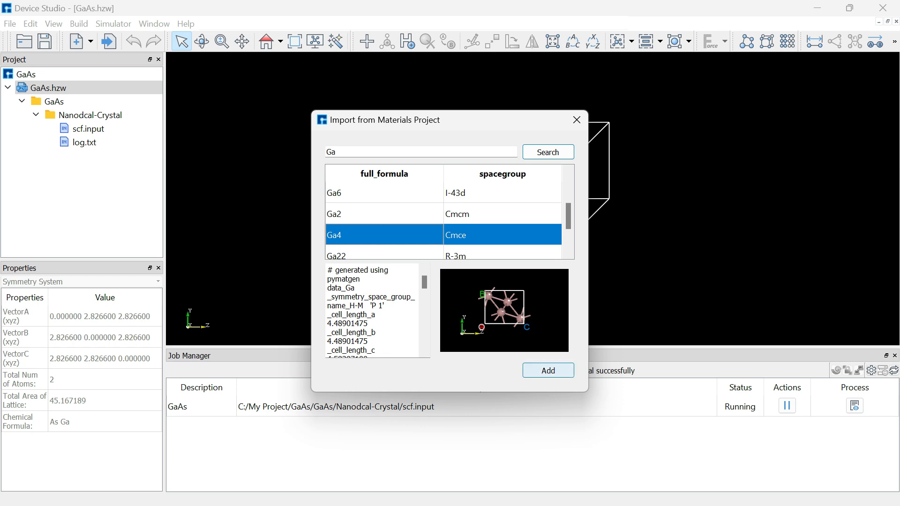
pyautogui.click(548, 370)
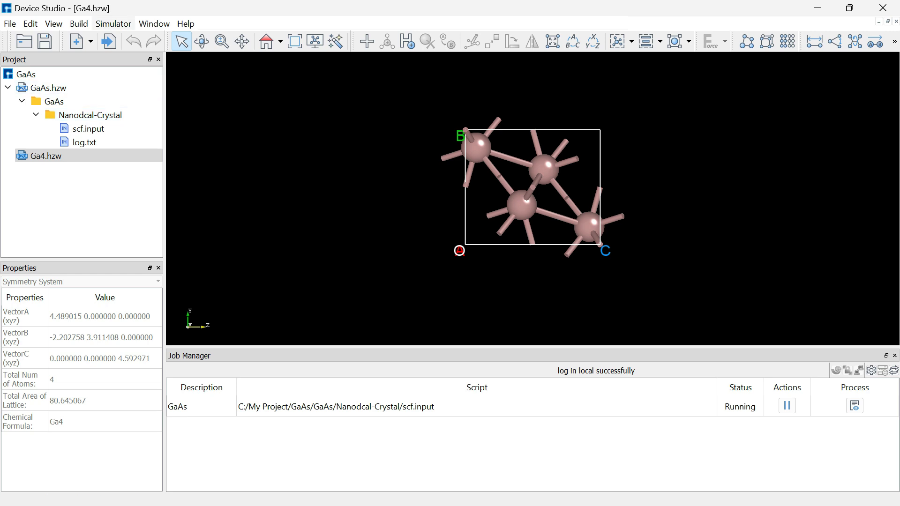
# - Search the Materials Project for As and add the As4 Cmce structure as As4.hzw
pyautogui.click(10, 24)
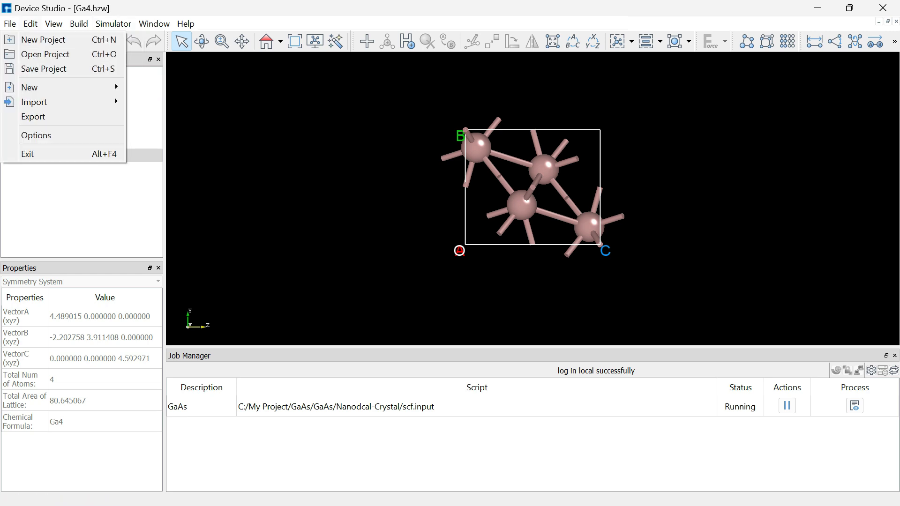
pyautogui.moveTo(34, 102)
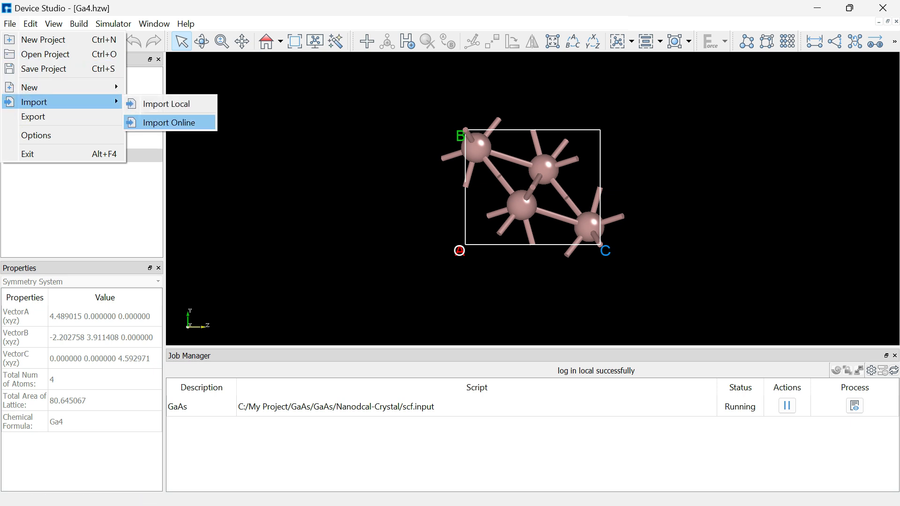
pyautogui.click(169, 122)
pyautogui.write('As')
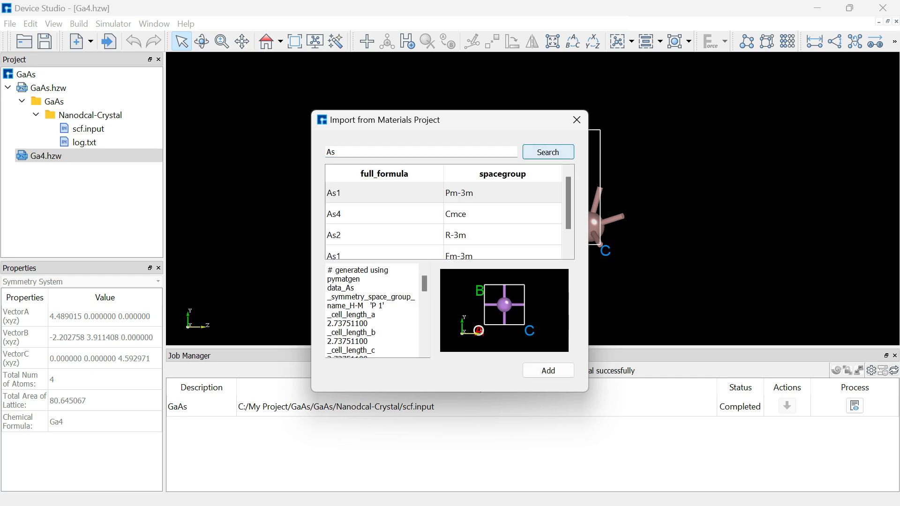
pyautogui.click(385, 214)
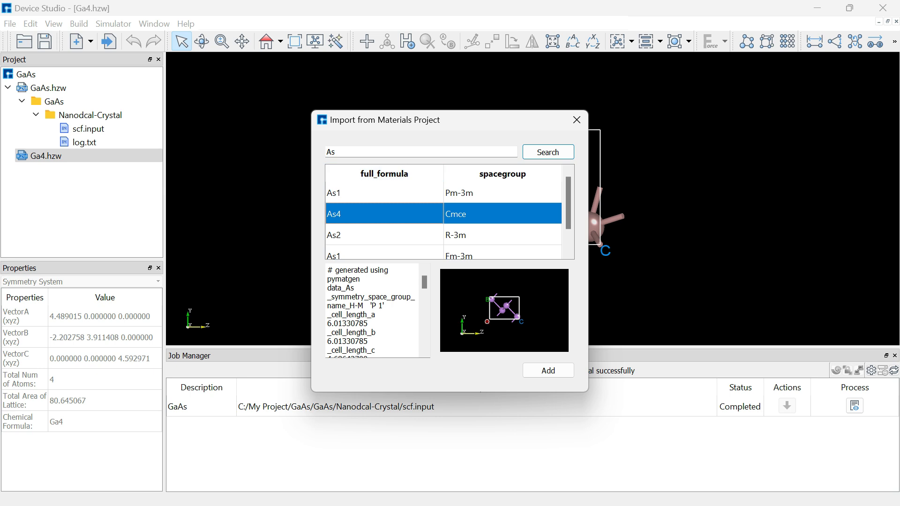
pyautogui.scroll(-1, 443, 218)
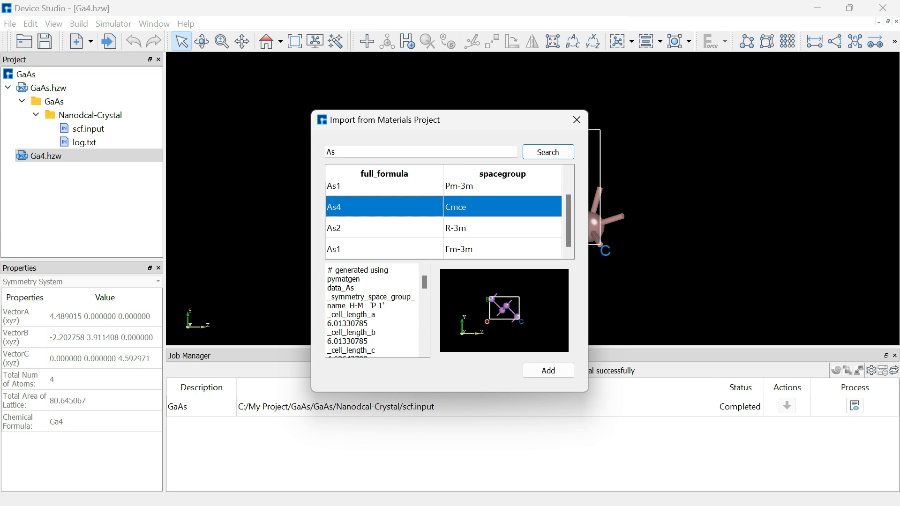
pyautogui.click(548, 370)
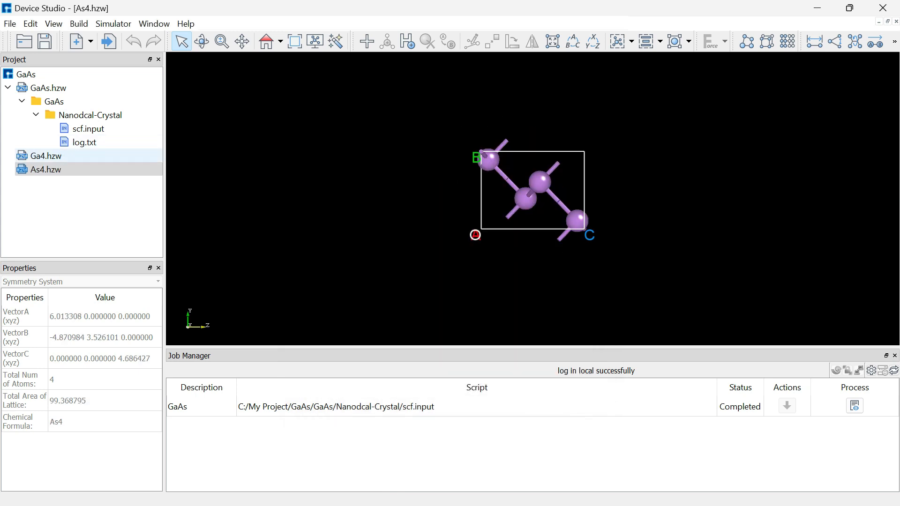
# - Open the Nanodcal SCF Calculation settings for the crystal on the Basic tab
pyautogui.click(46, 156)
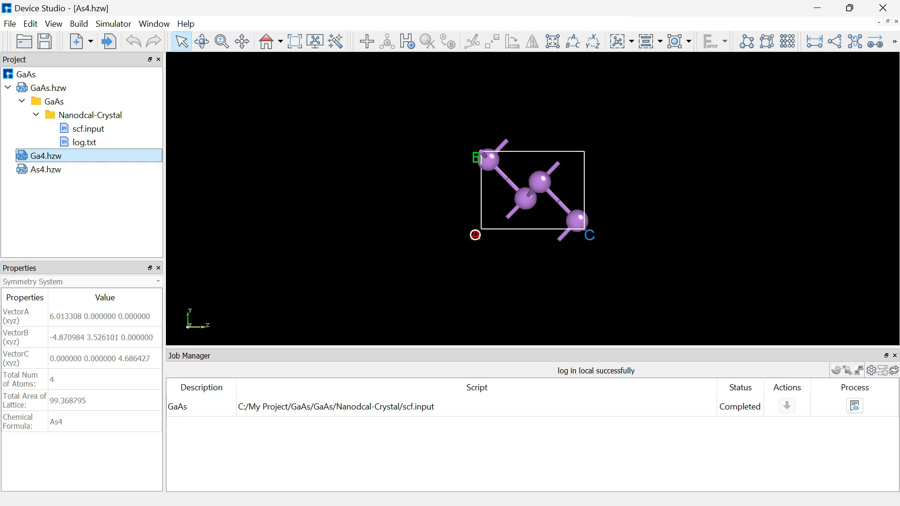
pyautogui.click(79, 24)
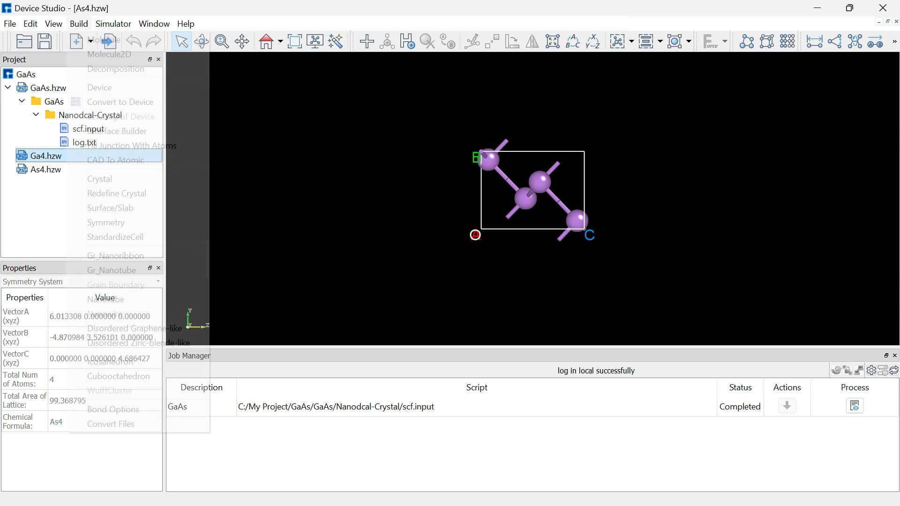
pyautogui.click(113, 24)
pyautogui.click(113, 24)
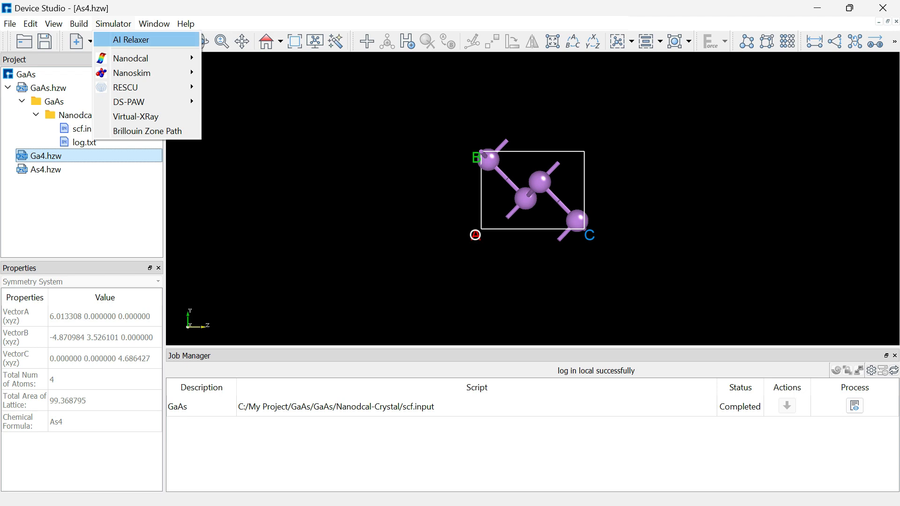
pyautogui.moveTo(130, 58)
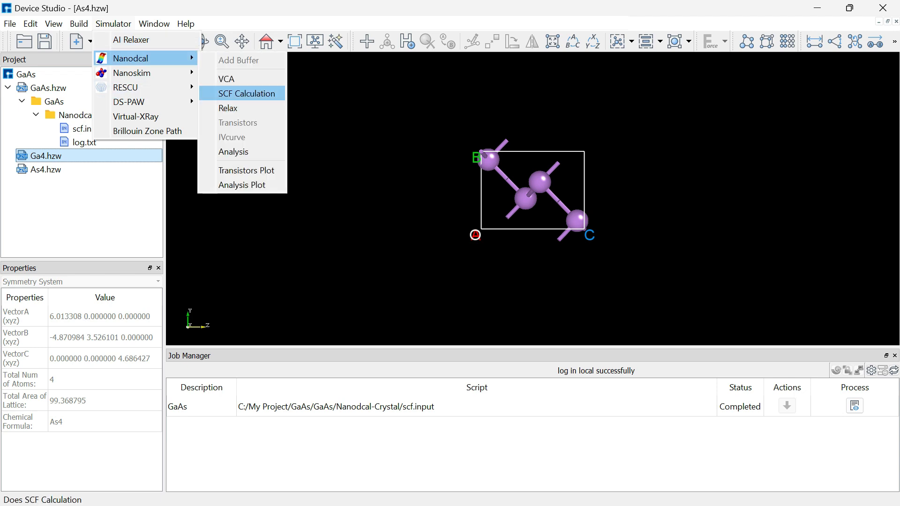
pyautogui.click(247, 93)
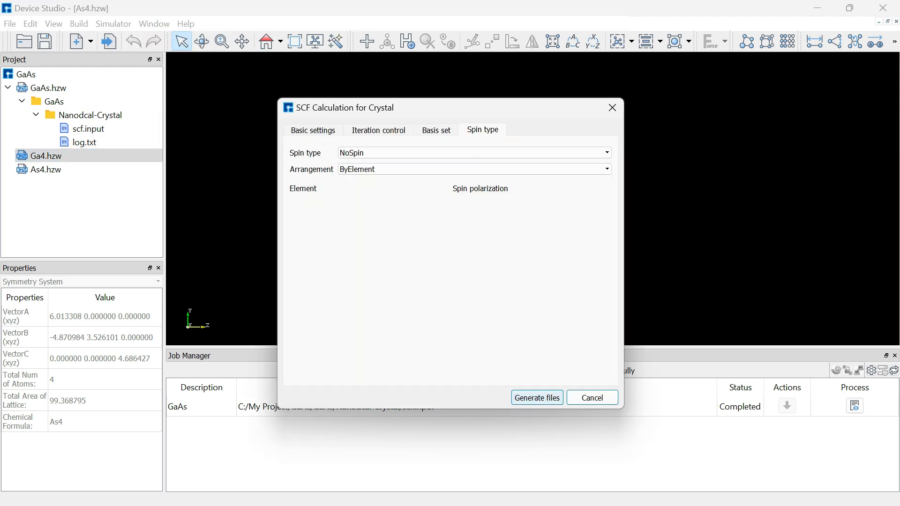
pyautogui.click(314, 130)
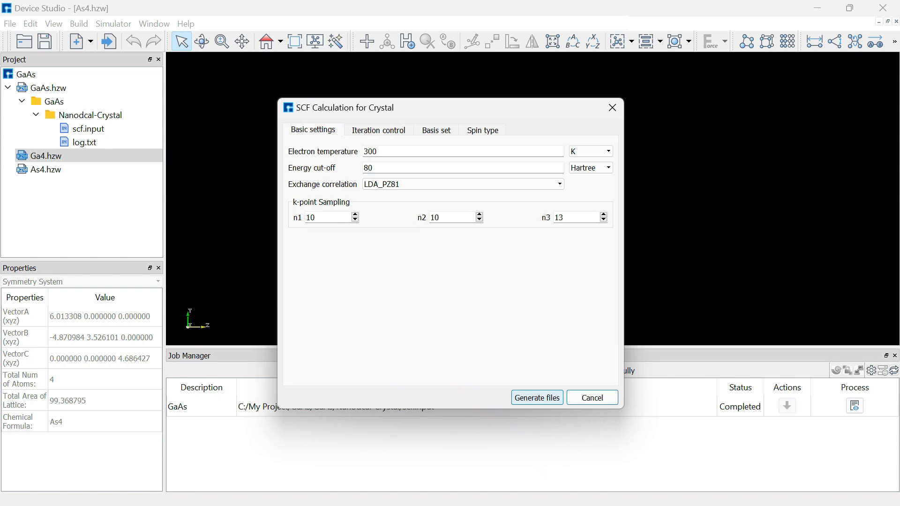
# - Set the k-point counts n1, n2 and n3 to 15
pyautogui.press('BackSpace')
pyautogui.write('4')
pyautogui.press('BackSpace')
pyautogui.write('5')
pyautogui.press('Tab')
pyautogui.write('15')
pyautogui.press('Tab')
pyautogui.write('15')
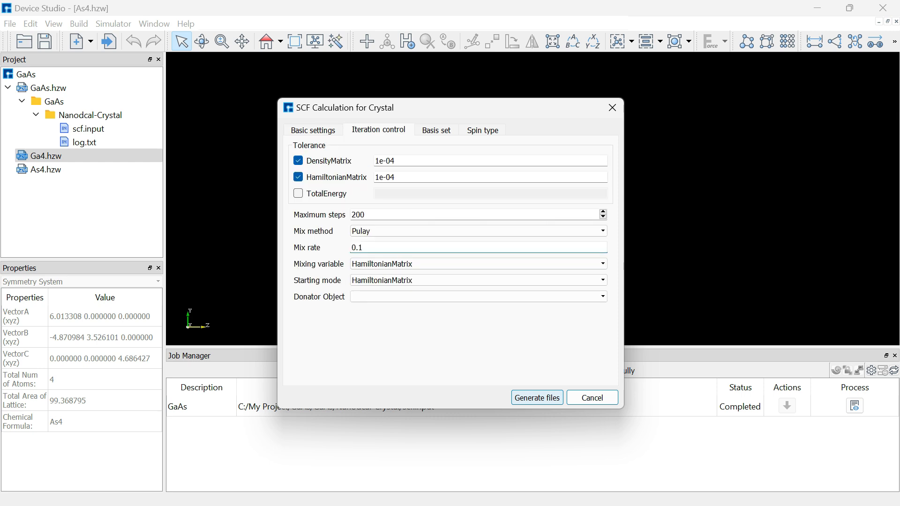
# - Review the Basis set options and leave LDA+U unticked
pyautogui.click(437, 130)
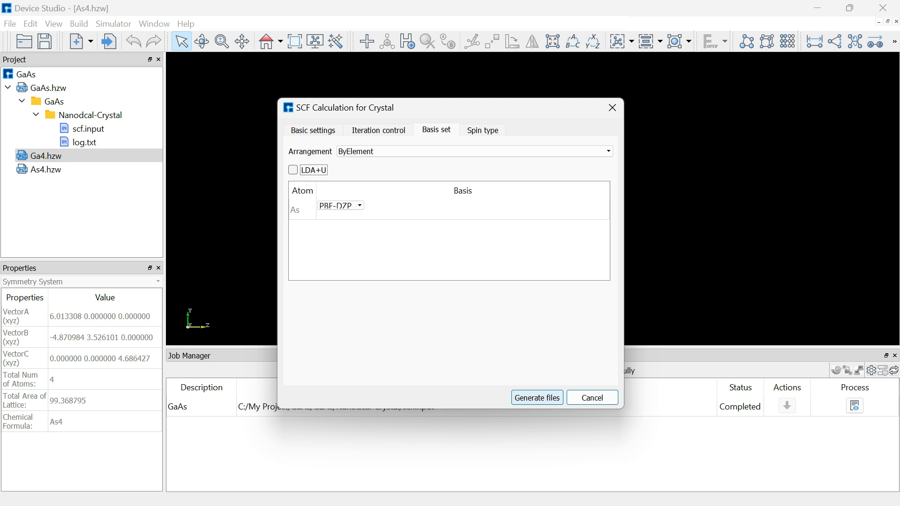
pyautogui.click(379, 130)
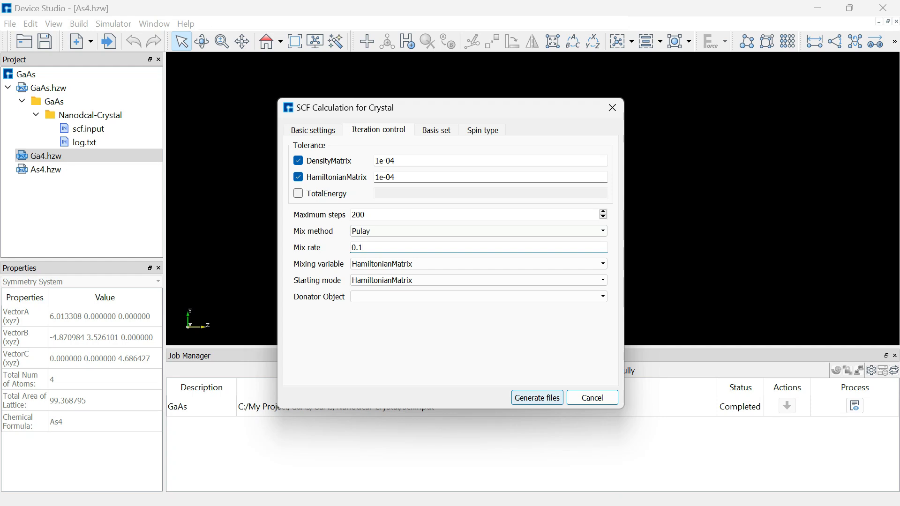
pyautogui.click(437, 130)
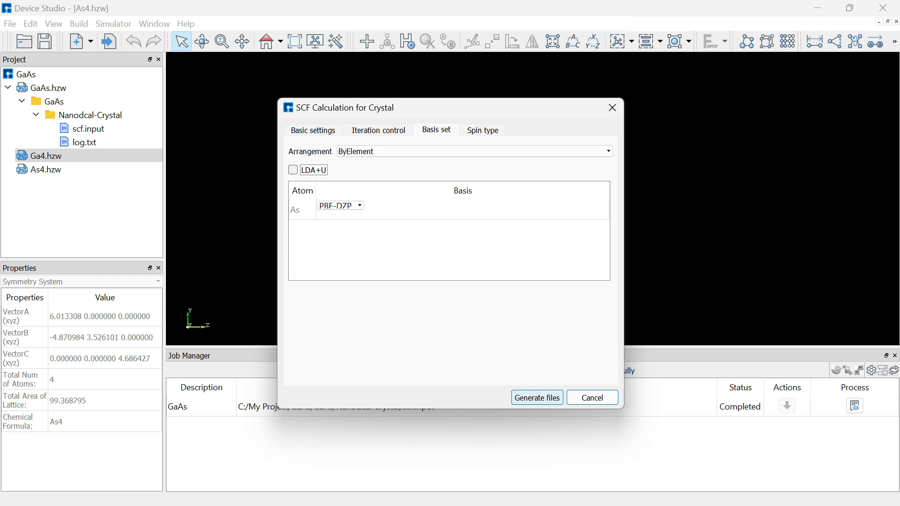
pyautogui.click(293, 170)
pyautogui.click(294, 170)
# - Keep the spin type at NoSpin and generate the As4 SCF input files
pyautogui.click(483, 130)
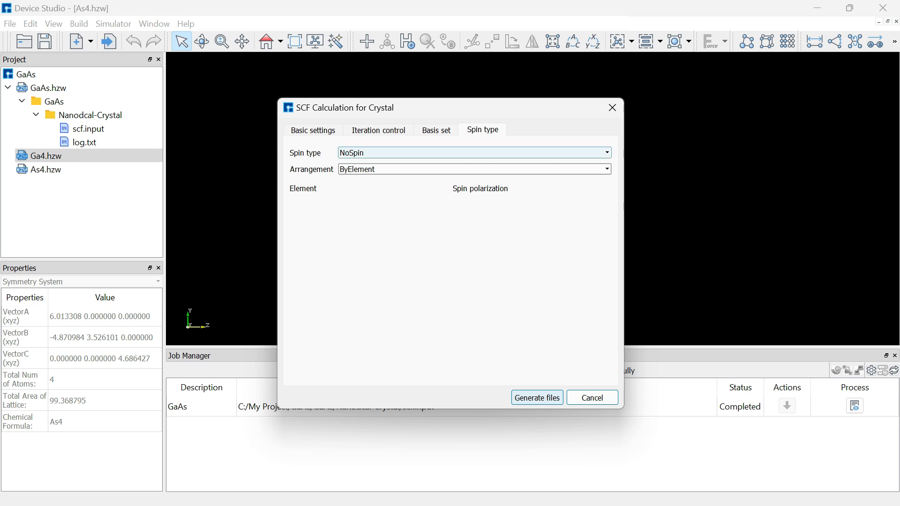
pyautogui.click(475, 153)
pyautogui.click(475, 153)
pyautogui.click(475, 153)
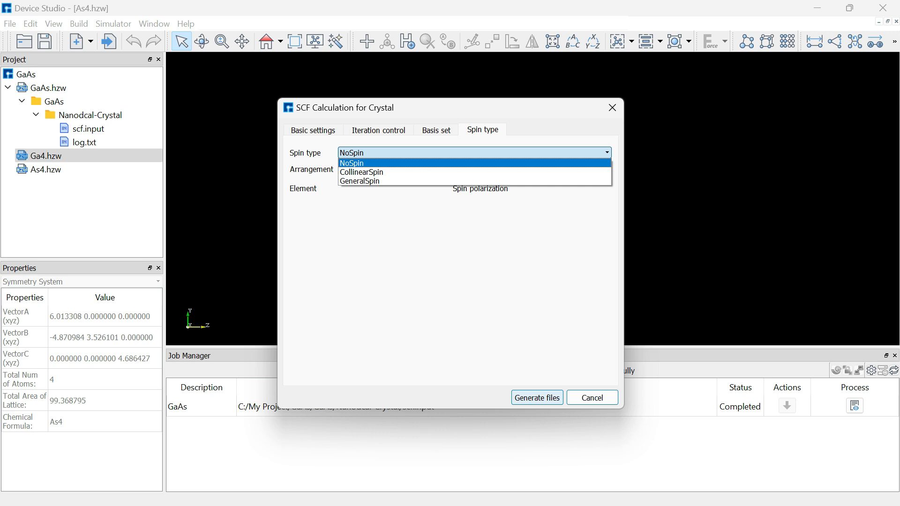
pyautogui.click(475, 153)
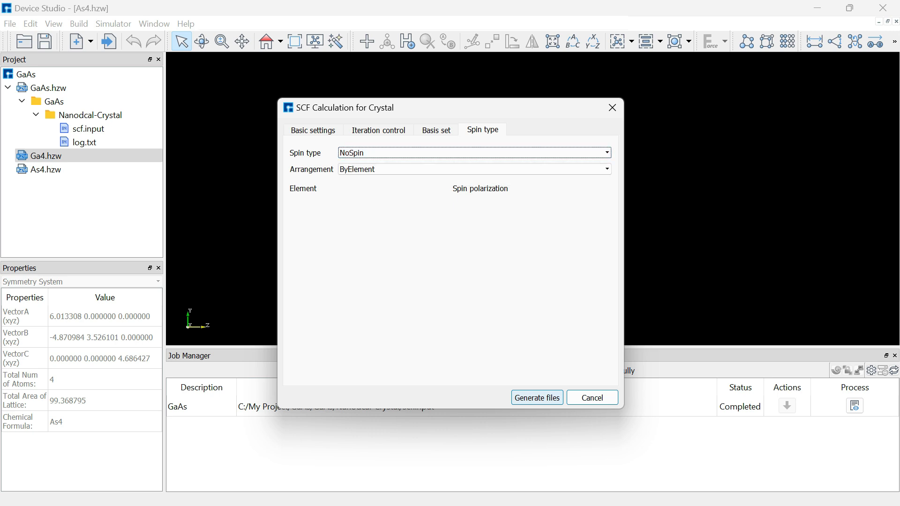
pyautogui.click(538, 398)
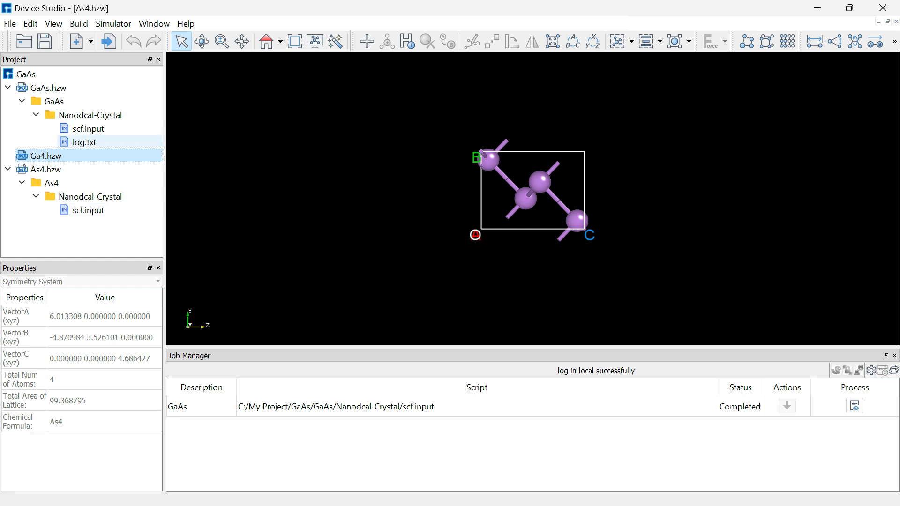
# - Make Ga4 the active structure and open its Nanodcal SCF Calculation settings
pyautogui.click(84, 142)
pyautogui.doubleClick(46, 156)
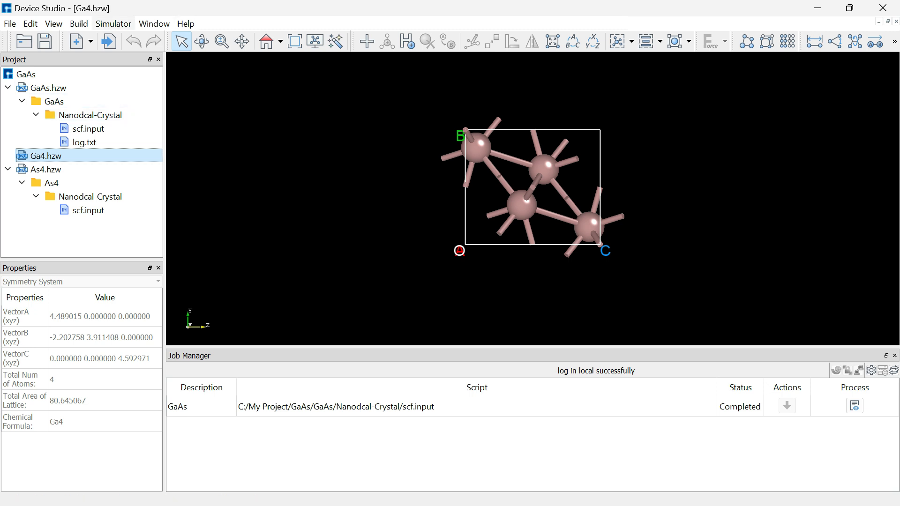
pyautogui.click(113, 23)
pyautogui.moveTo(136, 58)
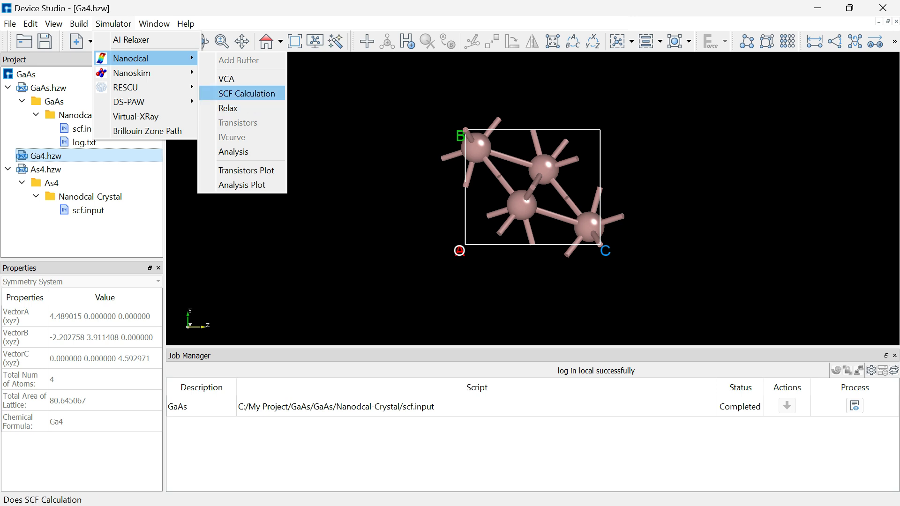
pyautogui.click(246, 93)
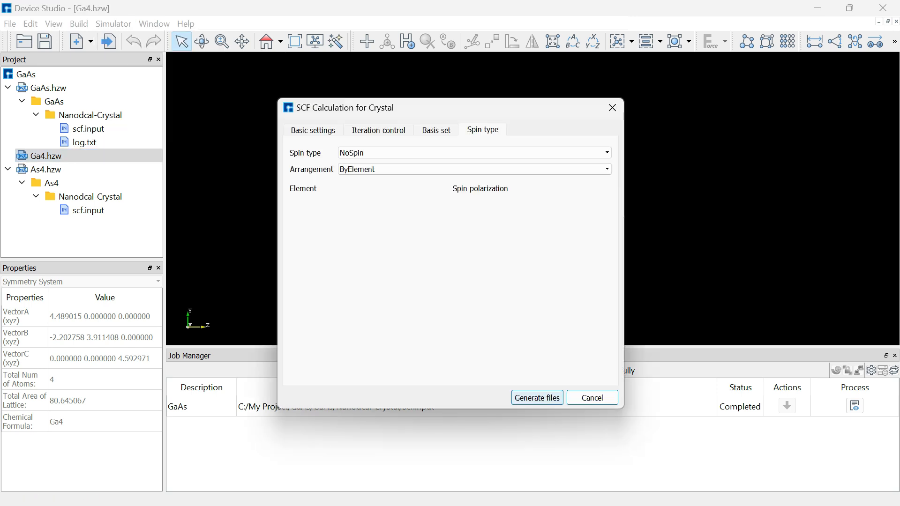
pyautogui.moveTo(436, 108); pyautogui.dragTo(443, 89)
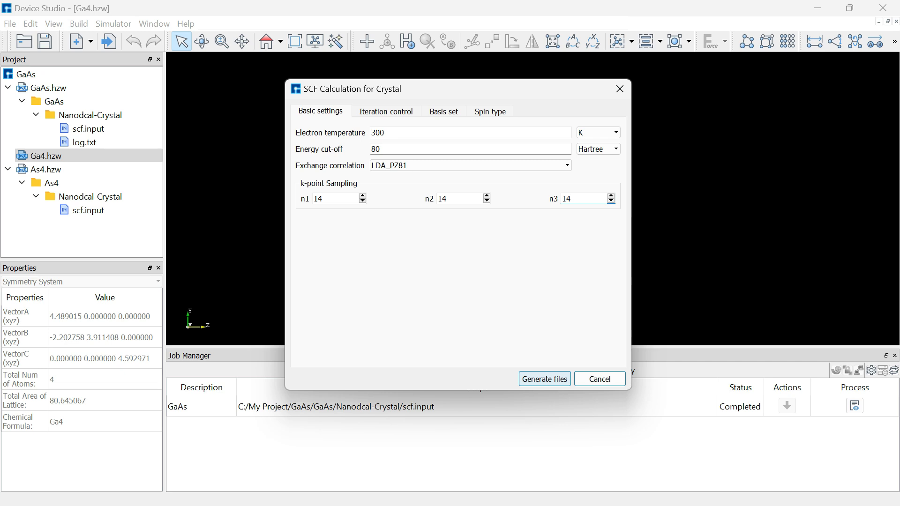
# - Set Ga4's k-points to 15×15×15, check the other tabs, and generate the input files
pyautogui.press('BackSpace')
pyautogui.write('5')
pyautogui.press('Tab')
pyautogui.write('15')
pyautogui.press('BackSpace')
pyautogui.write('5')
pyautogui.click(386, 112)
pyautogui.click(444, 112)
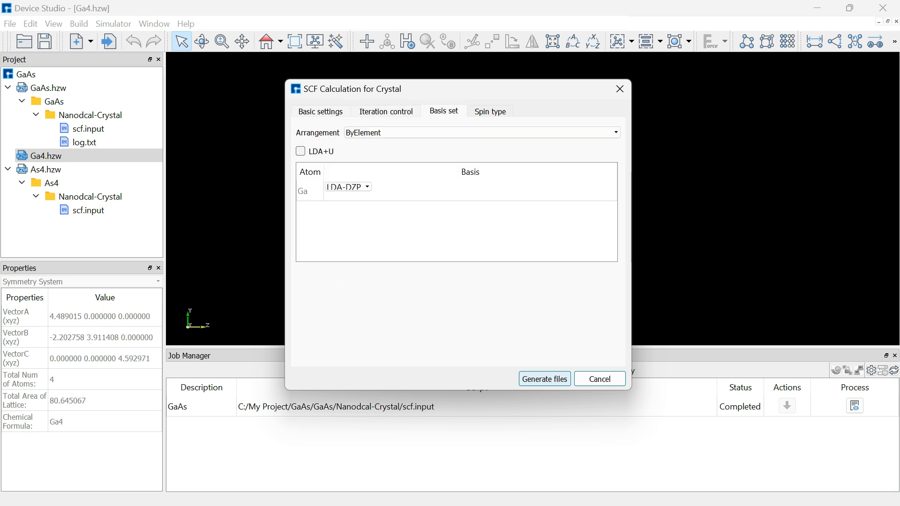
pyautogui.click(490, 111)
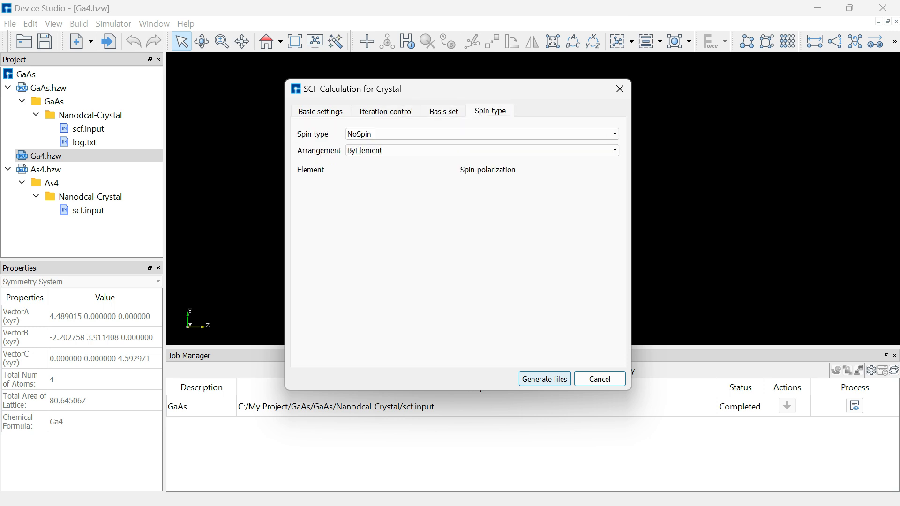
pyautogui.click(545, 379)
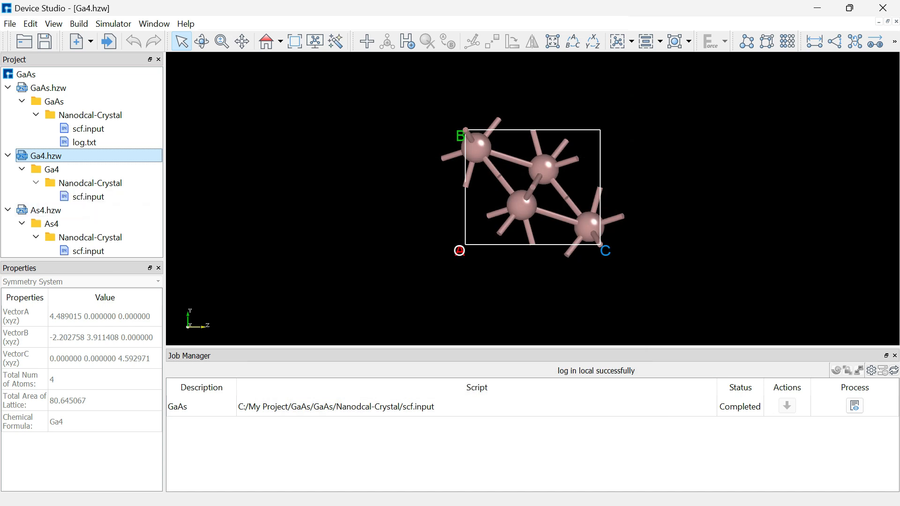
# - Run Ga4's scf.input as a calculation job
pyautogui.click(88, 196)
pyautogui.rightClick(94, 197)
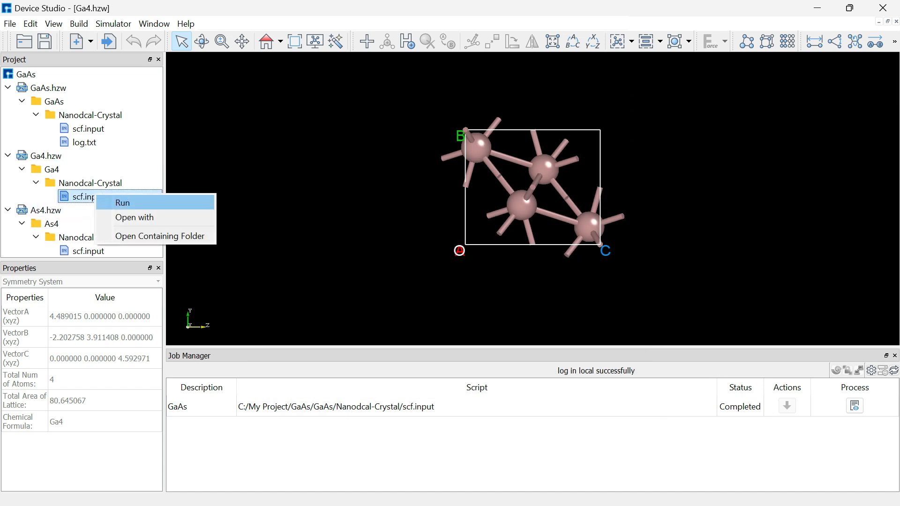
pyautogui.click(115, 202)
pyautogui.press('Return')
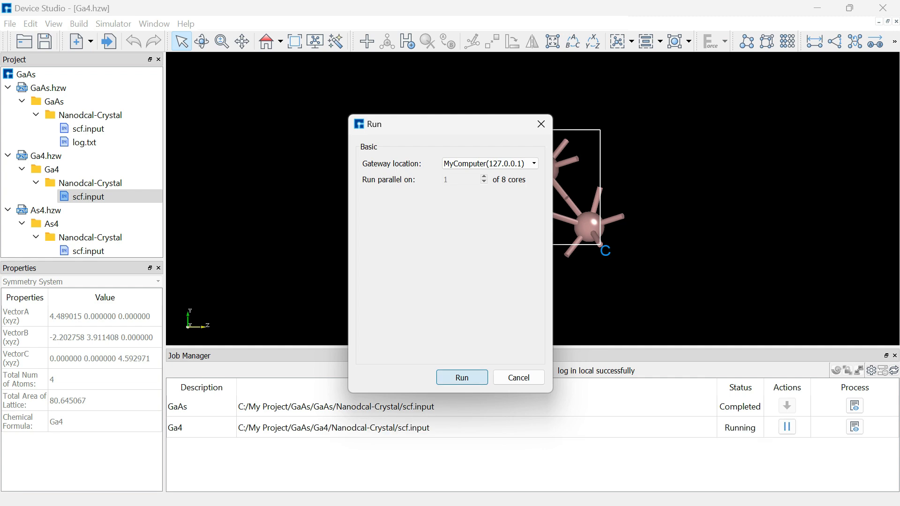
# - Run As4's scf.input so it queues behind Ga4, and close the Job Status window
pyautogui.click(88, 251)
pyautogui.rightClick(106, 251)
pyautogui.click(124, 257)
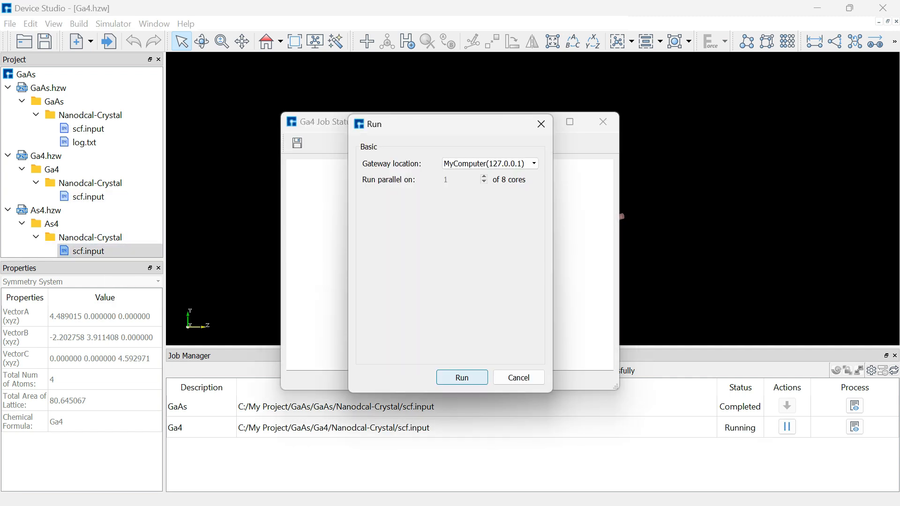
pyautogui.press('Return')
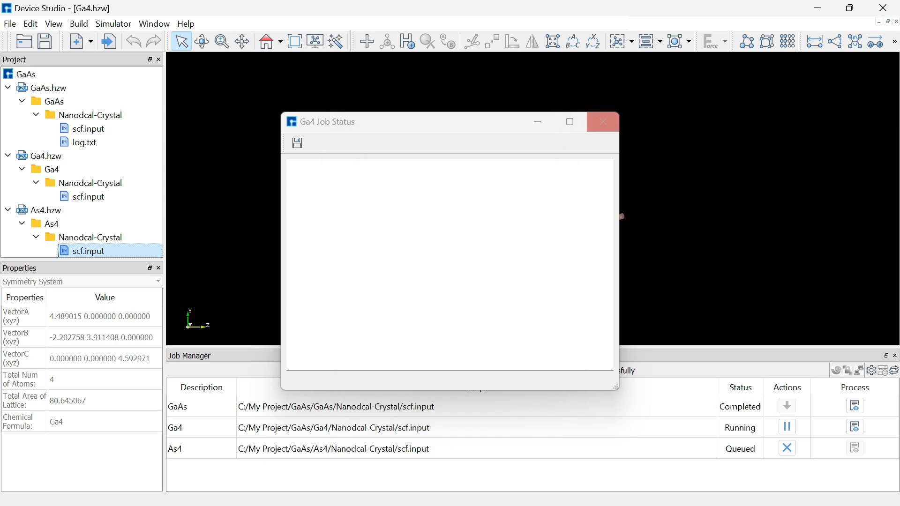
pyautogui.click(603, 121)
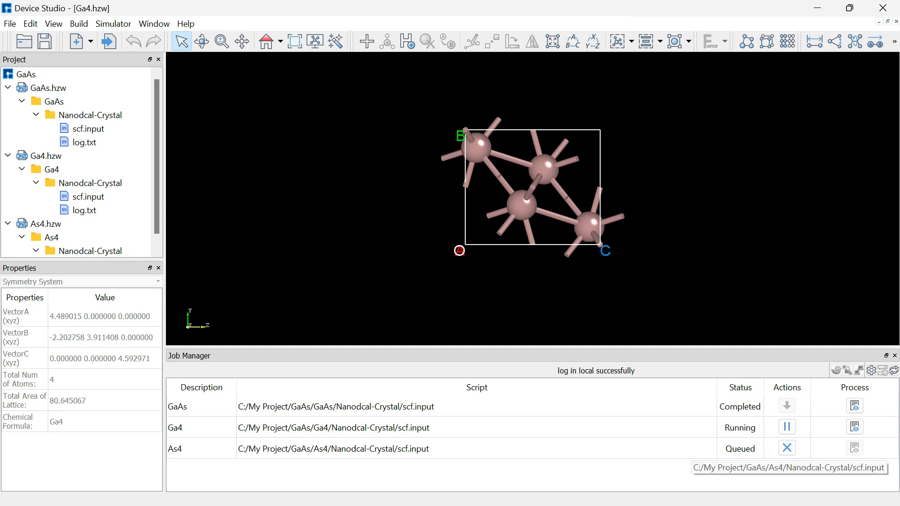
# - Open the GaAs log.txt from the project tree
pyautogui.scroll(-1, 89, 197)
pyautogui.scroll(1, 89, 196)
pyautogui.scroll(-1, 89, 197)
pyautogui.rightClick(94, 130)
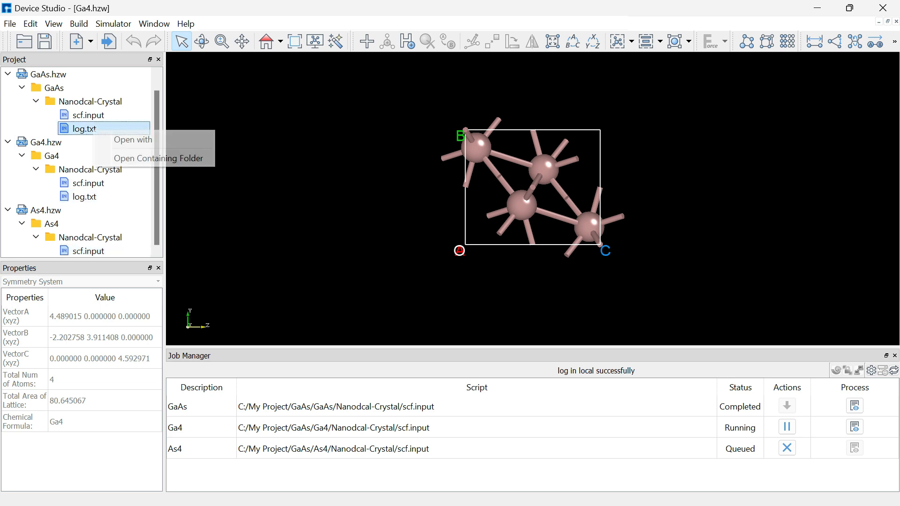
pyautogui.click(133, 139)
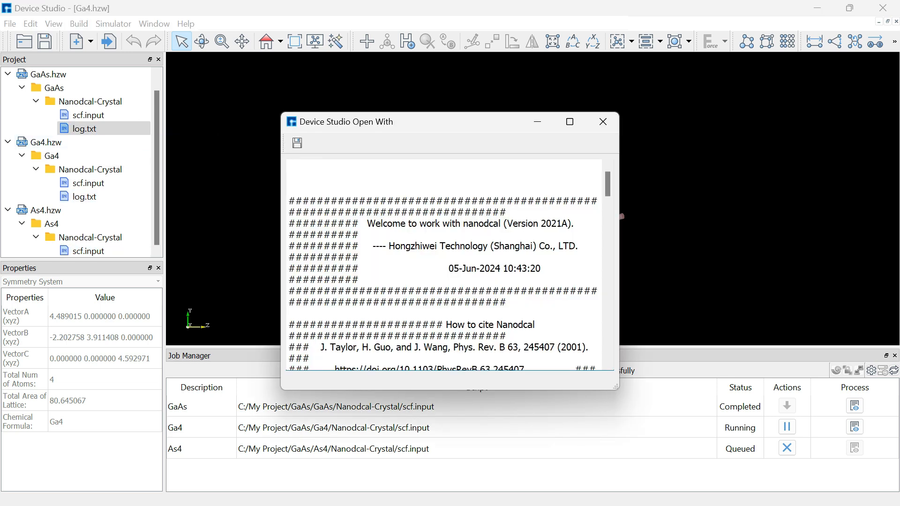
# - Maximize the log, scroll to the final SCF total energy -2154.849, and close it
pyautogui.moveTo(282, 113); pyautogui.dragTo(266, 91)
pyautogui.scroll(-8, 436, 253)
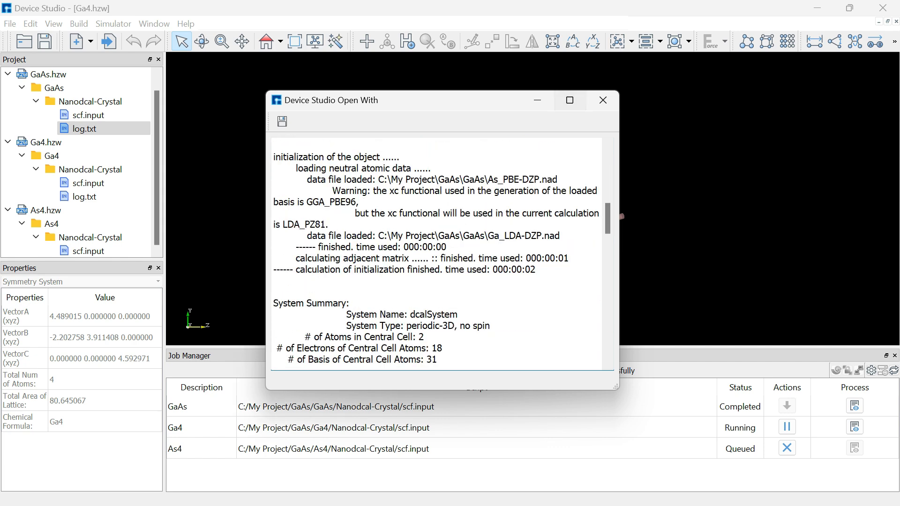
pyautogui.click(570, 100)
pyautogui.scroll(2, 445, 262)
pyautogui.scroll(-15, 449, 262)
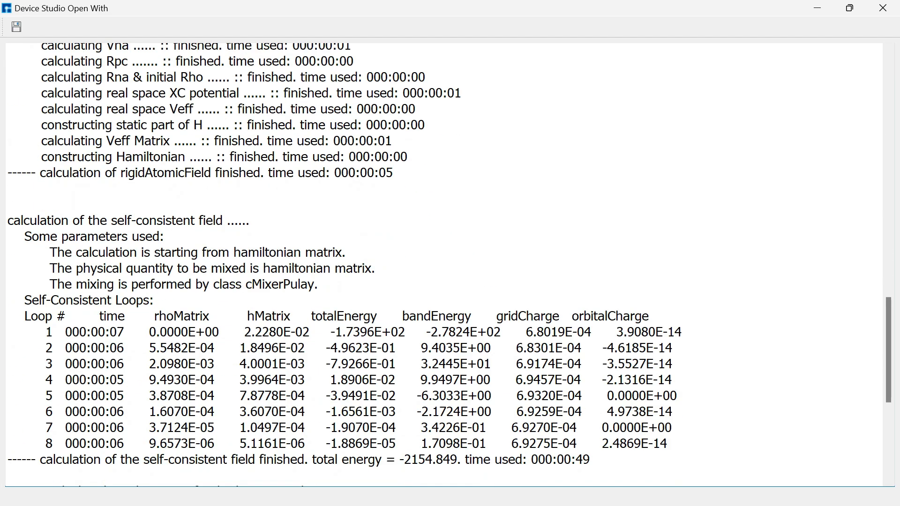
pyautogui.scroll(4, 449, 262)
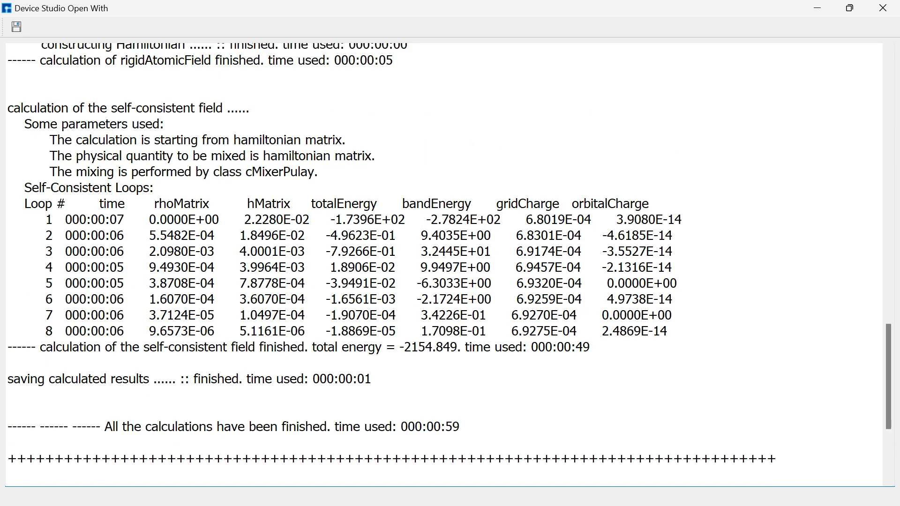
pyautogui.scroll(-4, 449, 263)
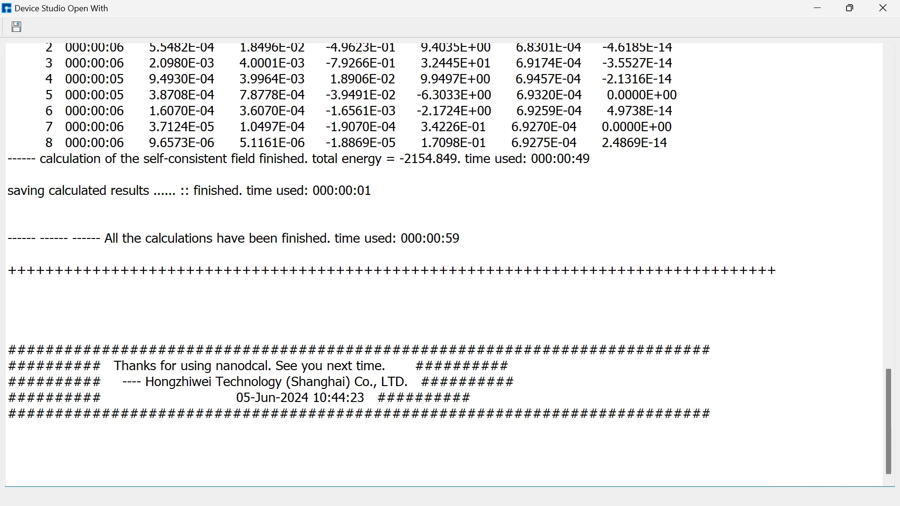
pyautogui.click(883, 8)
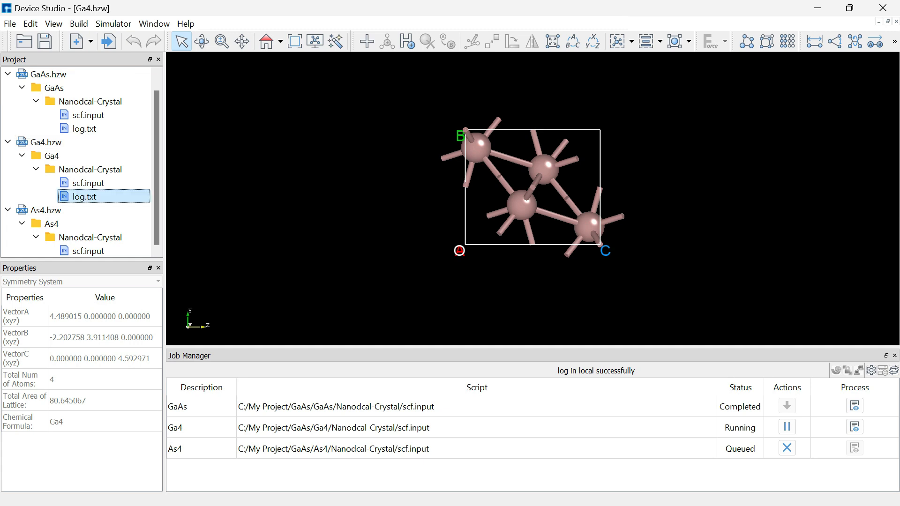
# - Open Ga4's log.txt full screen, check the SCF loop 1 total energy -5.4166E+02, then minimize it
pyautogui.rightClick(89, 197)
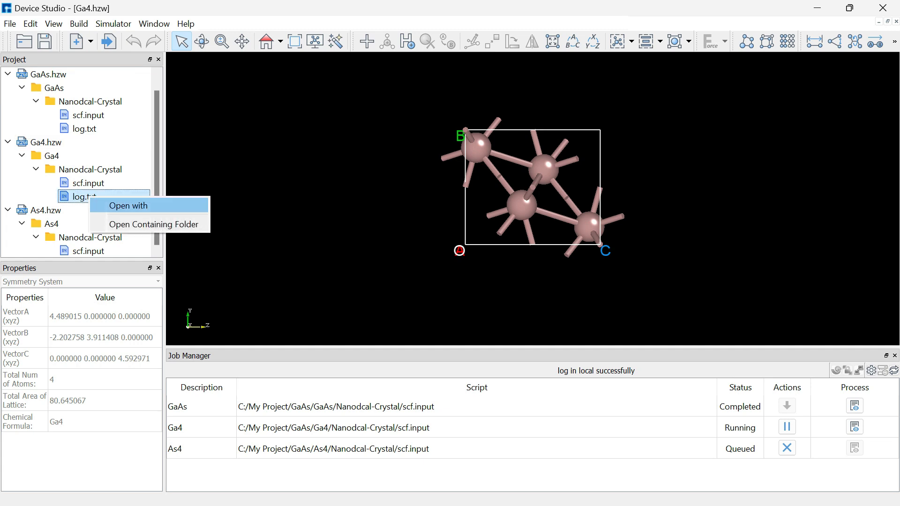
pyautogui.click(128, 205)
pyautogui.rightClick(361, 228)
pyautogui.click(570, 122)
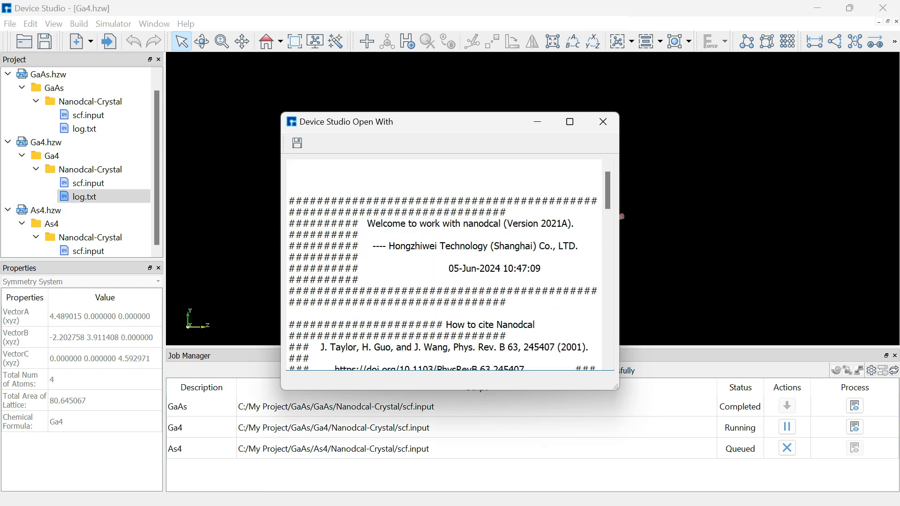
pyautogui.click(570, 122)
pyautogui.scroll(-7, 570, 122)
pyautogui.scroll(3, 444, 265)
pyautogui.scroll(-15, 444, 264)
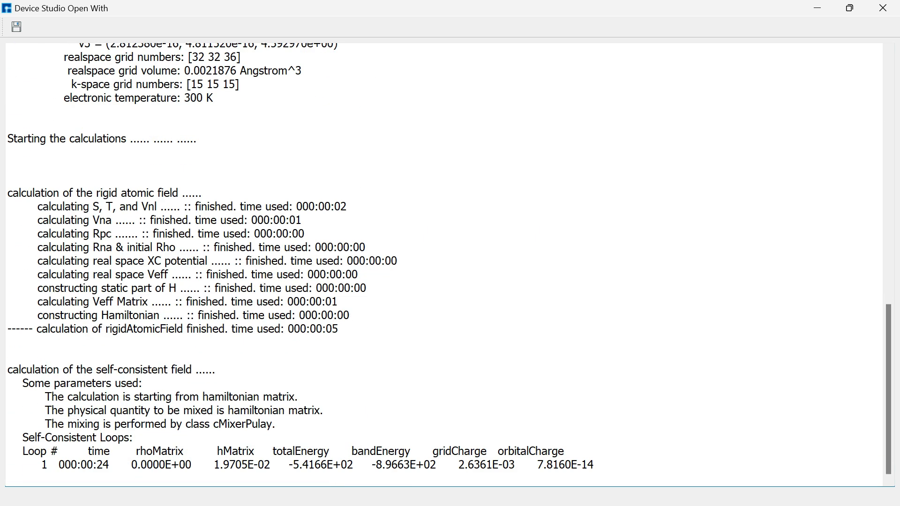
pyautogui.moveTo(594, 465); pyautogui.dragTo(519, 465)
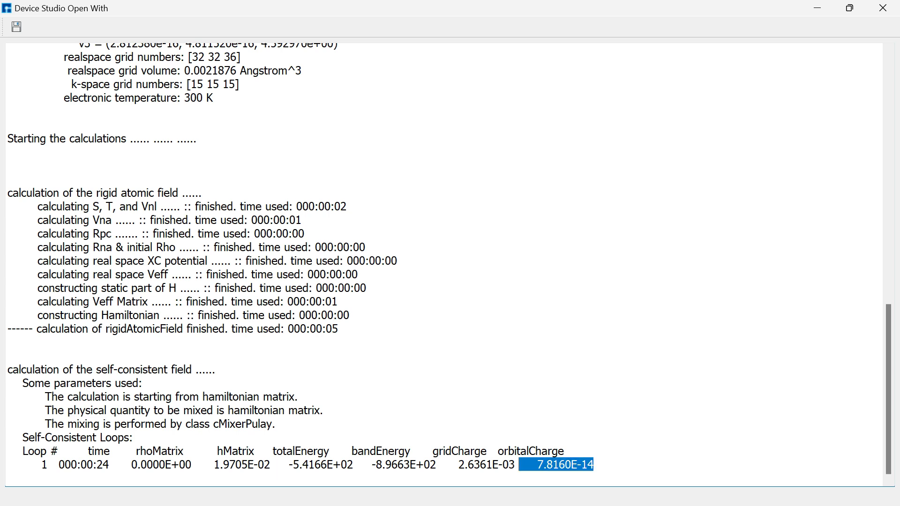
pyautogui.click(817, 8)
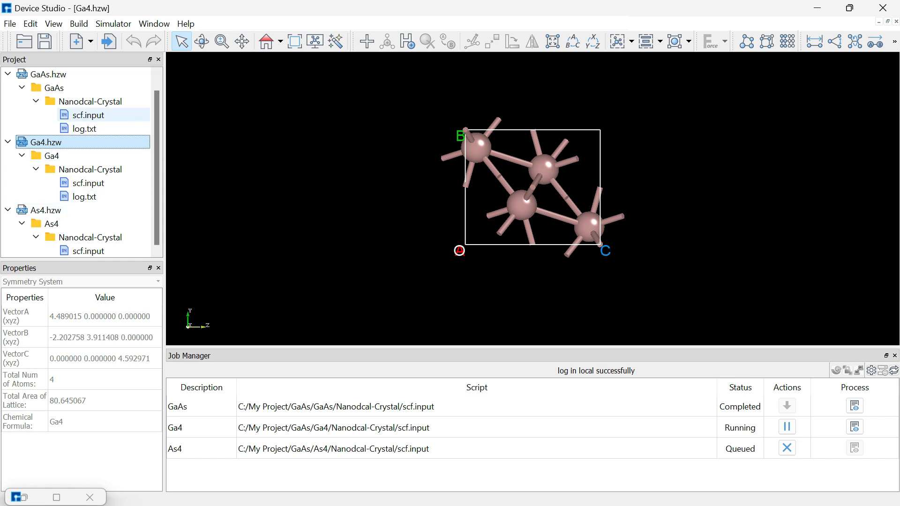
# - Generate a TotalEnergy analysis input for GaAs, then make Ga4 the active structure
pyautogui.doubleClick(48, 74)
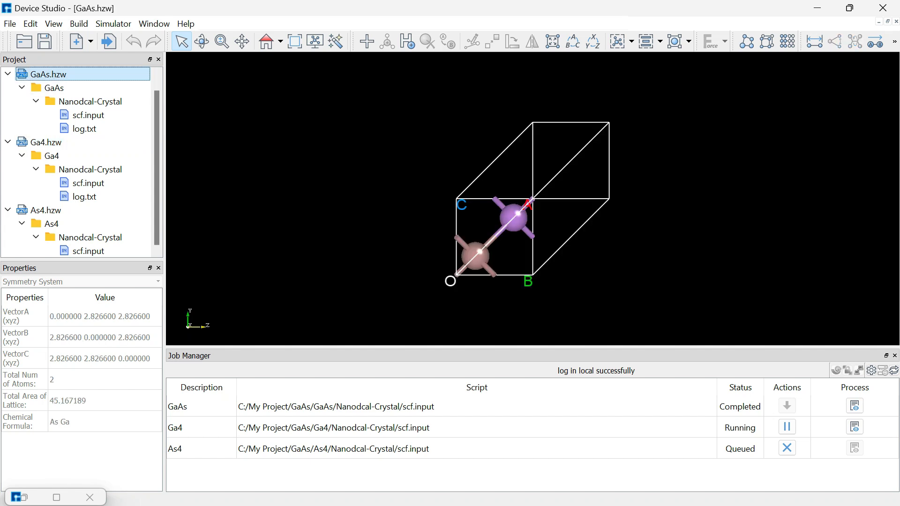
pyautogui.click(114, 24)
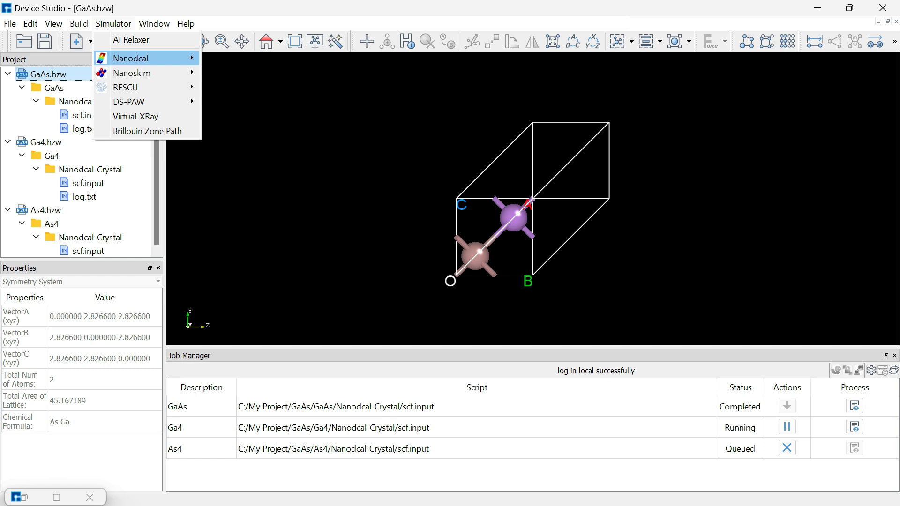
pyautogui.moveTo(131, 58)
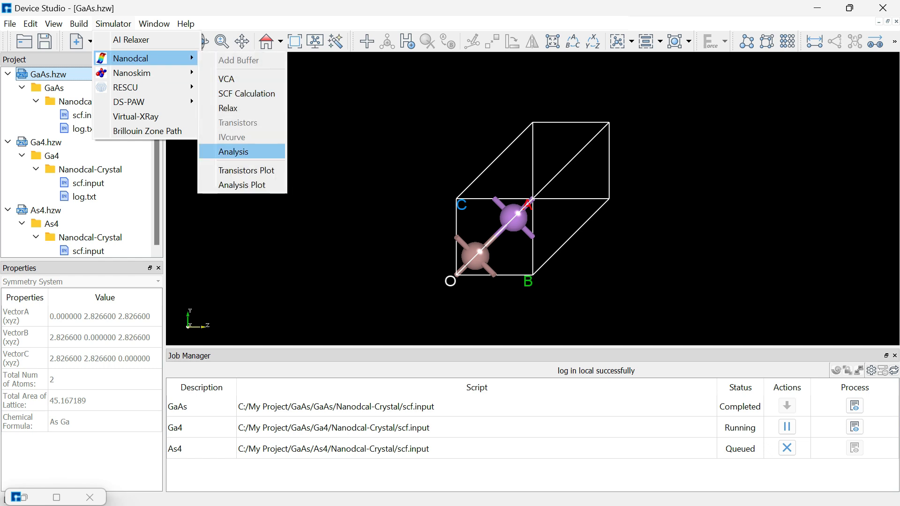
pyautogui.click(233, 152)
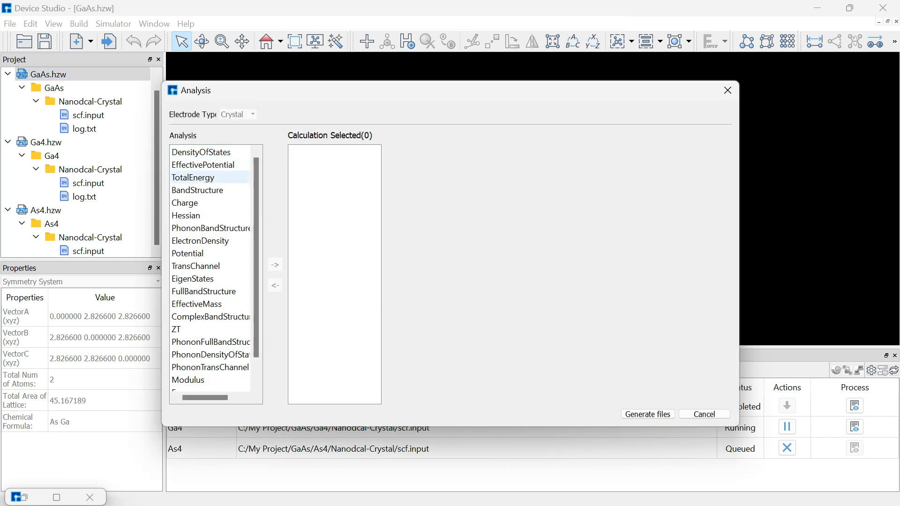
pyautogui.doubleClick(201, 178)
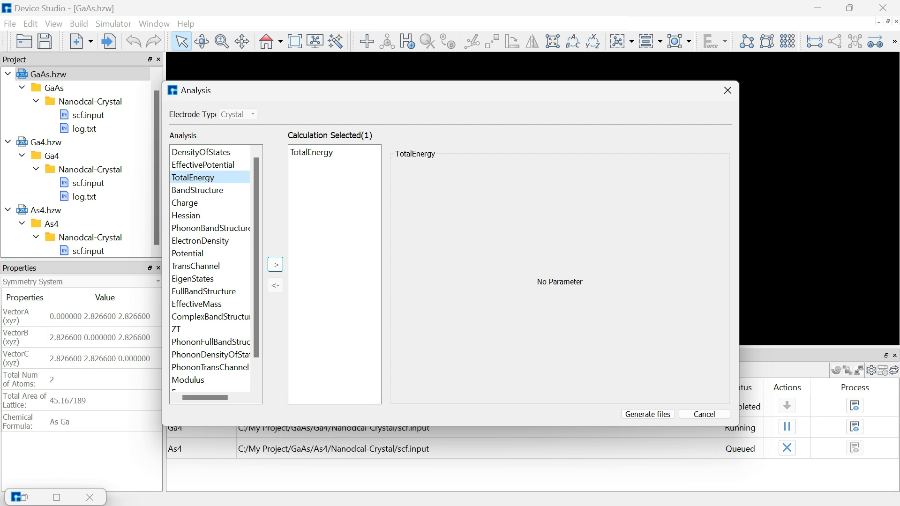
pyautogui.click(648, 414)
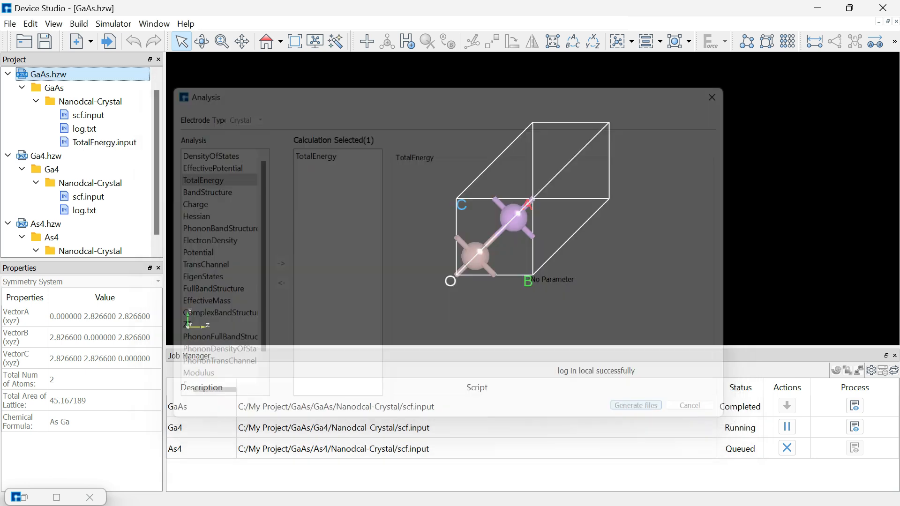
pyautogui.scroll(-1, 98, 210)
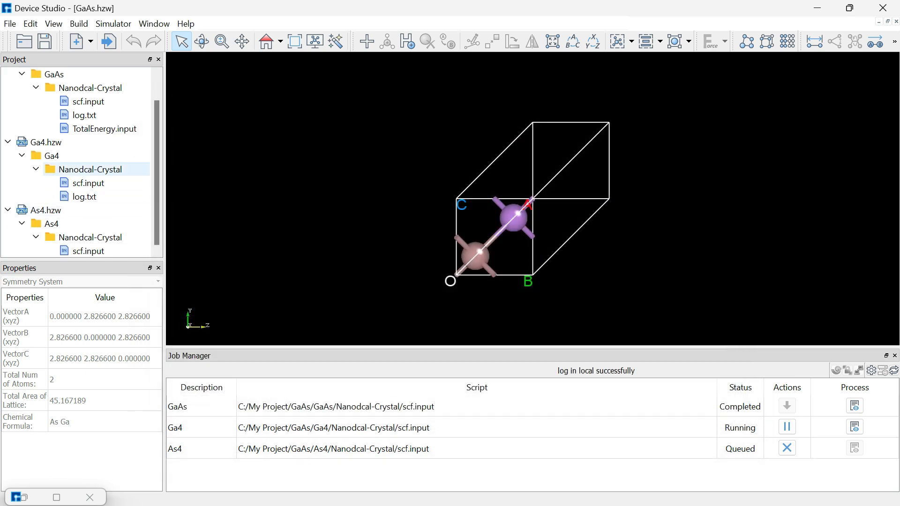
pyautogui.doubleClick(46, 142)
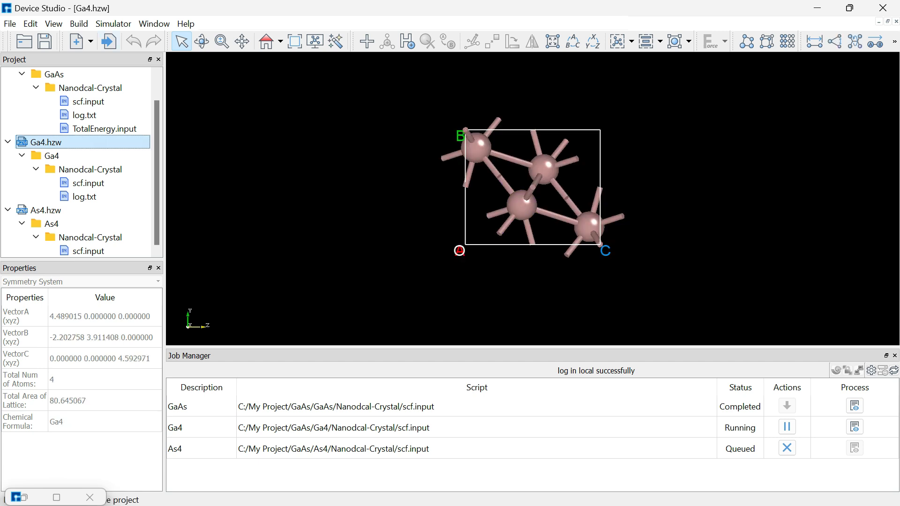
# - Open Ga4's SCF Calculation settings and close them unchanged
pyautogui.click(114, 23)
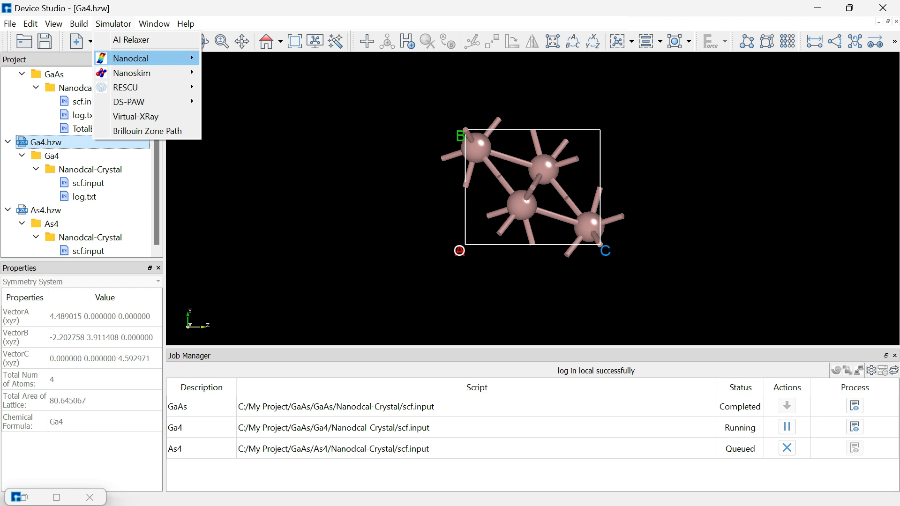
pyautogui.moveTo(141, 58)
pyautogui.click(246, 94)
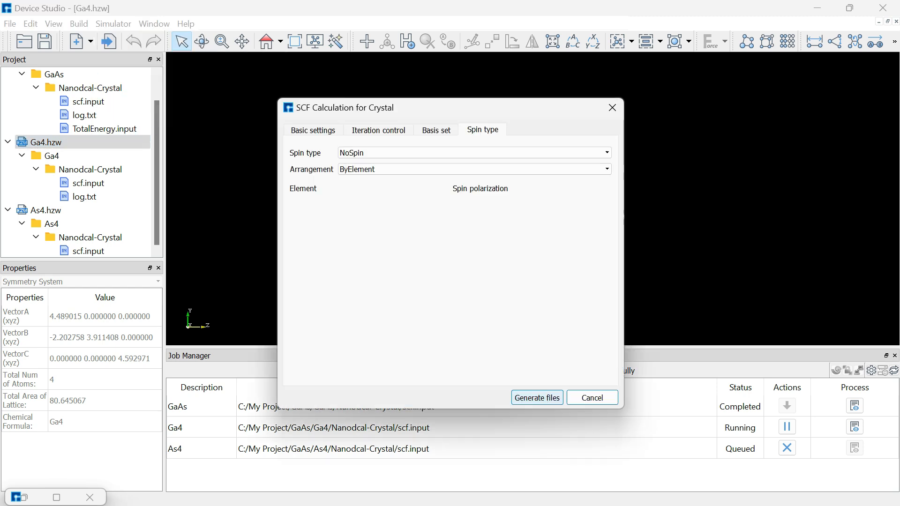
pyautogui.click(537, 398)
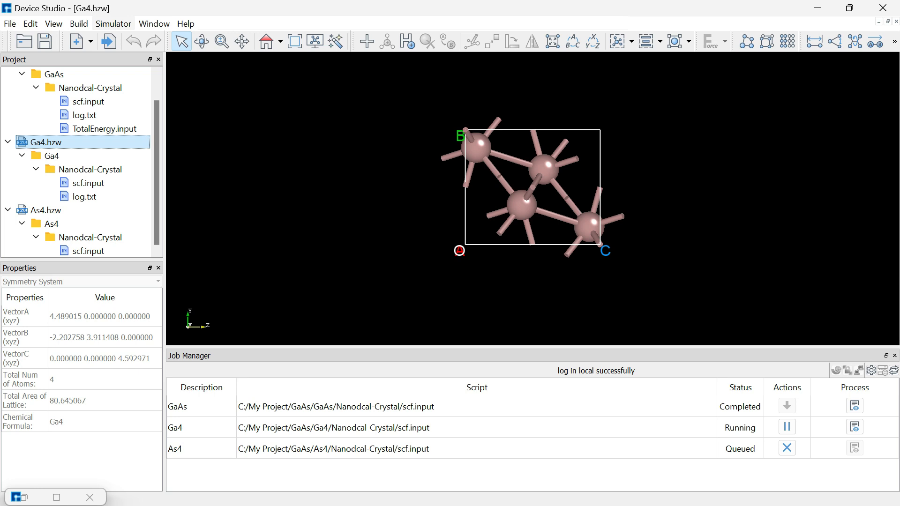
# - Generate a TotalEnergy analysis input for Ga4, then select the As4 structure
pyautogui.click(114, 23)
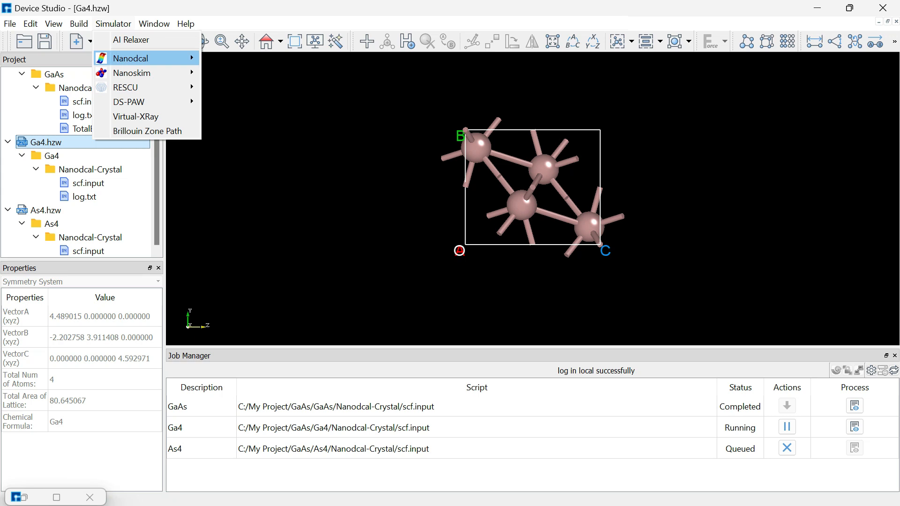
pyautogui.moveTo(140, 59)
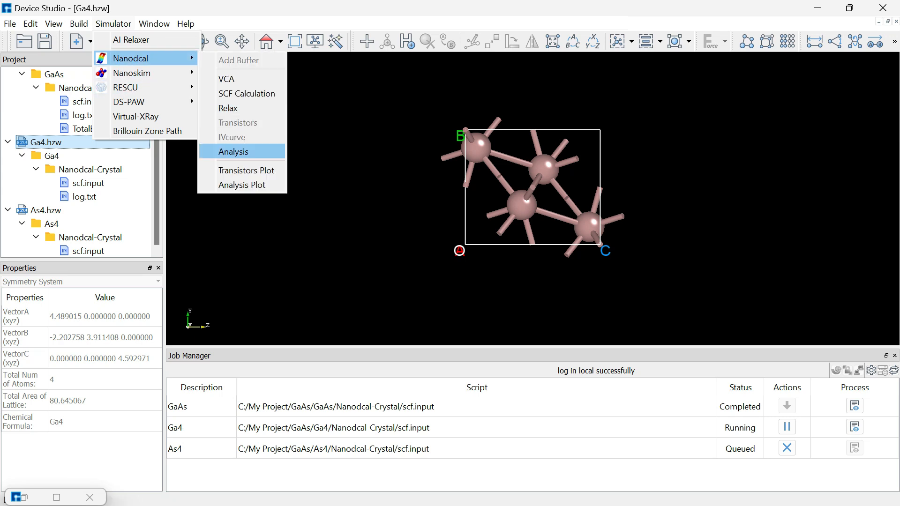
pyautogui.click(234, 152)
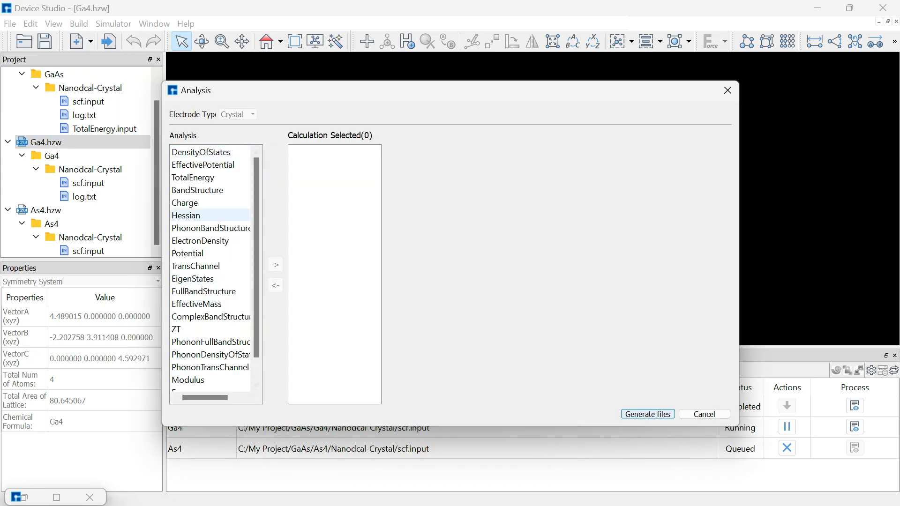
pyautogui.click(193, 177)
pyautogui.click(275, 264)
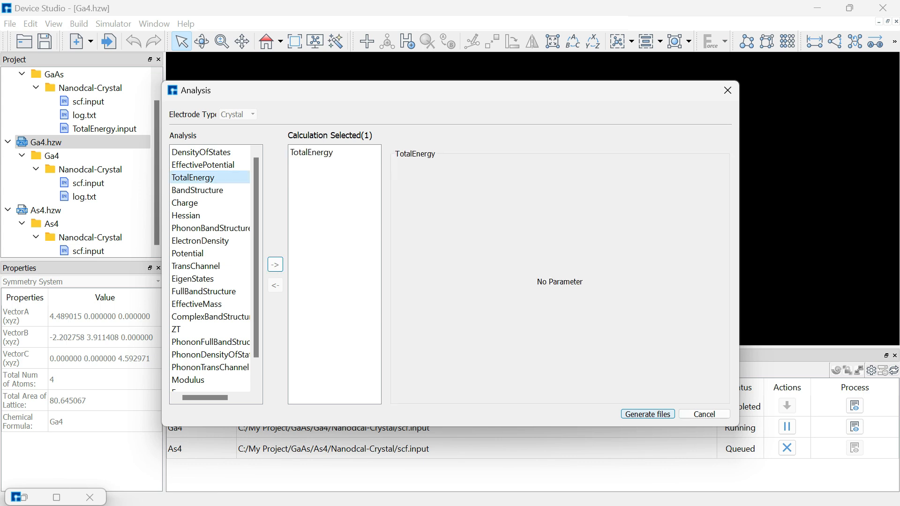
pyautogui.click(648, 414)
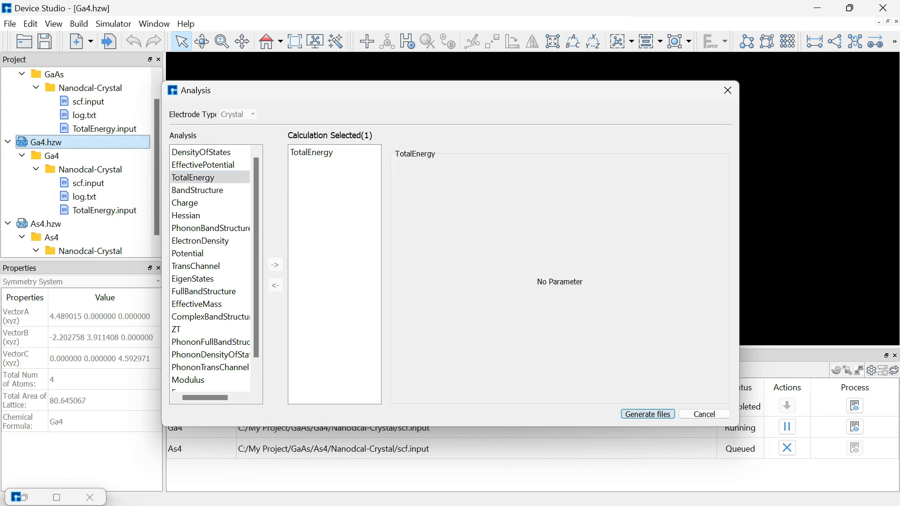
pyautogui.scroll(-1, 94, 224)
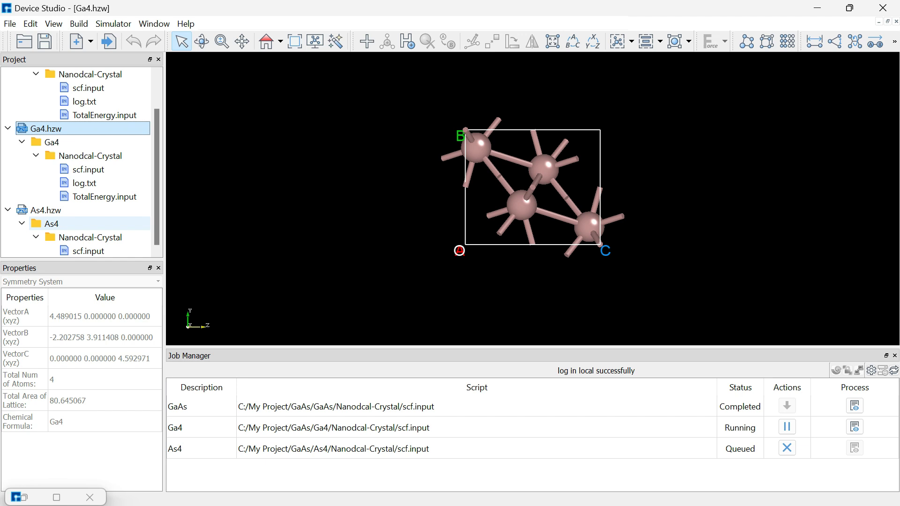
pyautogui.click(45, 210)
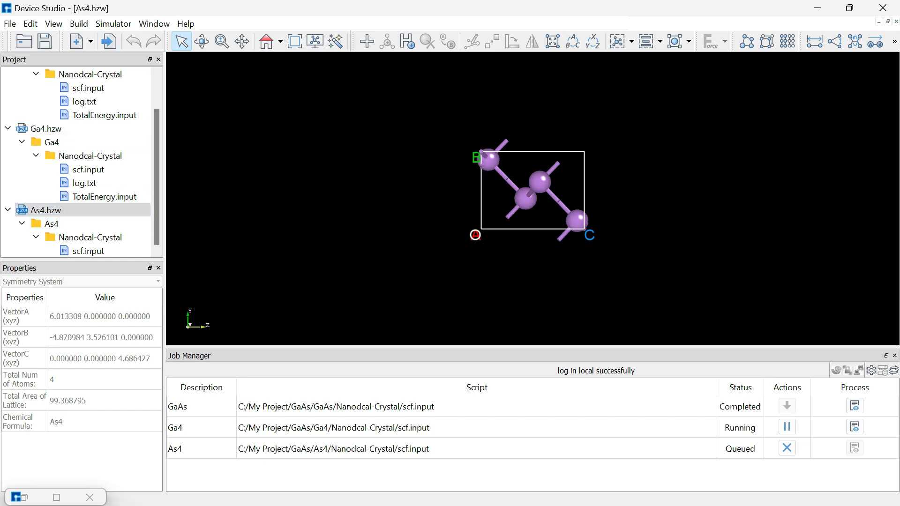
# - Add the TotalEnergy analysis for As4 and generate its TotalEnergy.input file
pyautogui.click(113, 24)
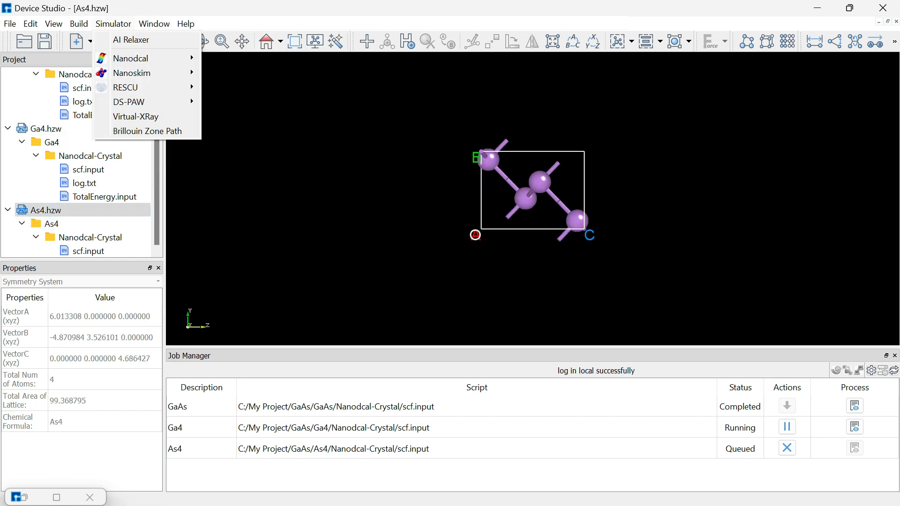
pyautogui.moveTo(131, 58)
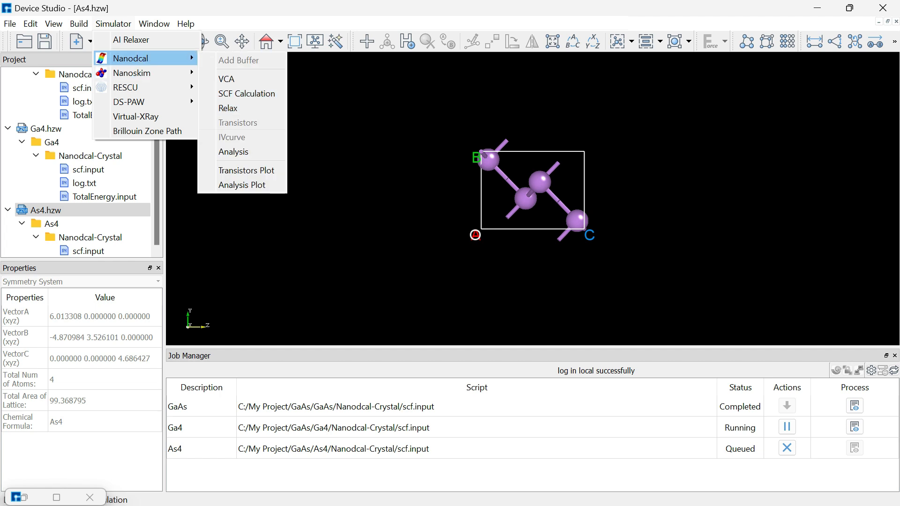
pyautogui.click(234, 151)
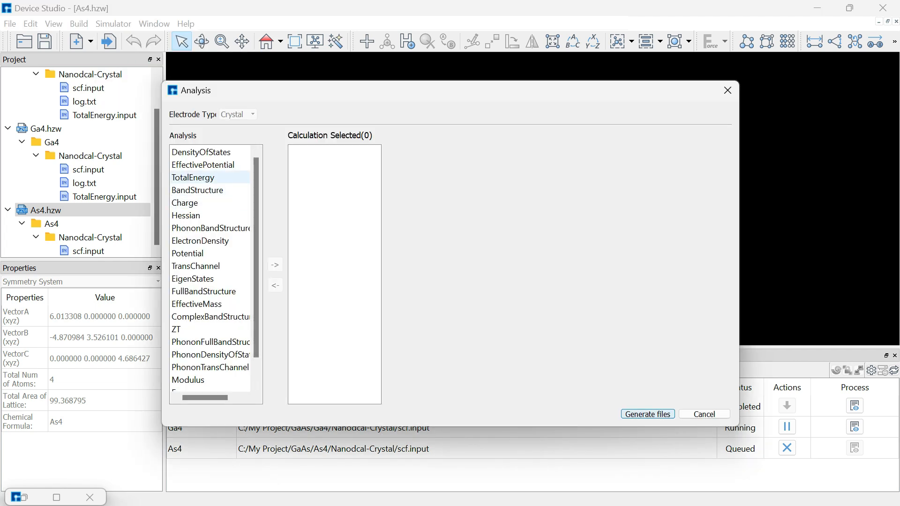
pyautogui.doubleClick(201, 178)
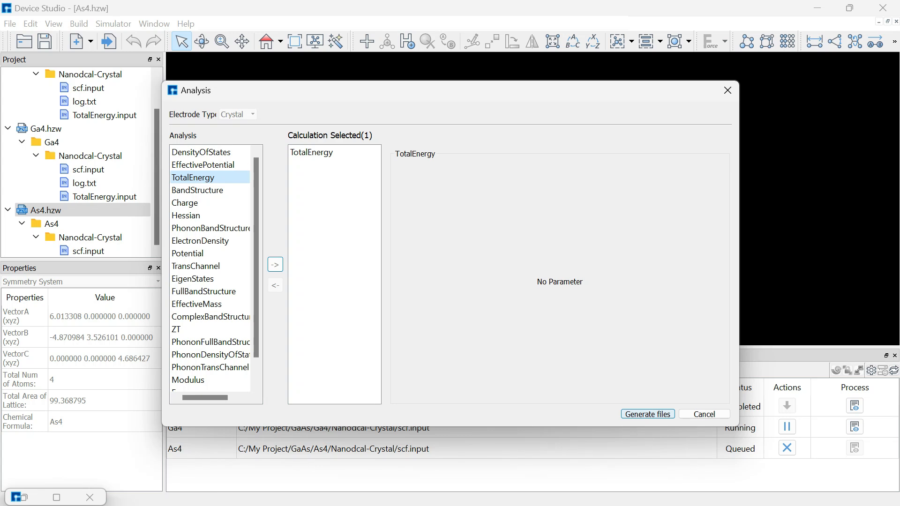
pyautogui.click(648, 415)
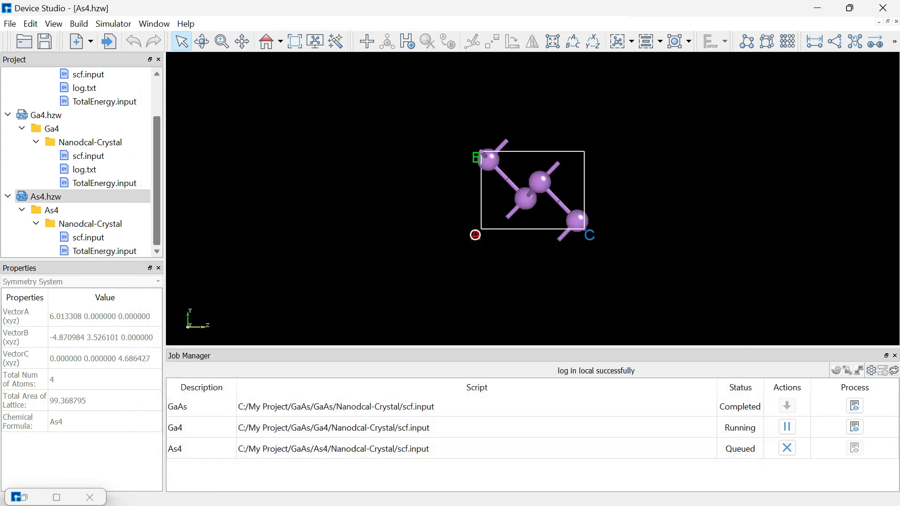
pyautogui.scroll(2, 94, 154)
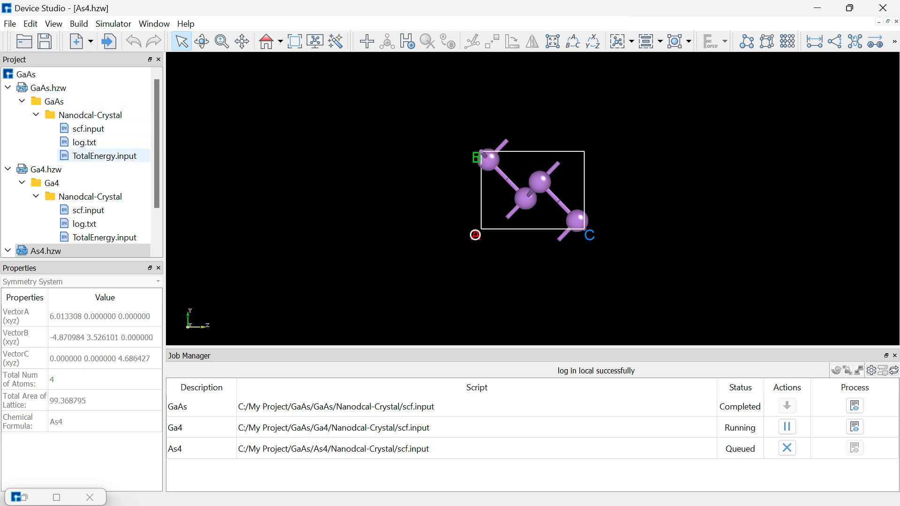
pyautogui.scroll(-2, 103, 155)
pyautogui.scroll(1, 103, 156)
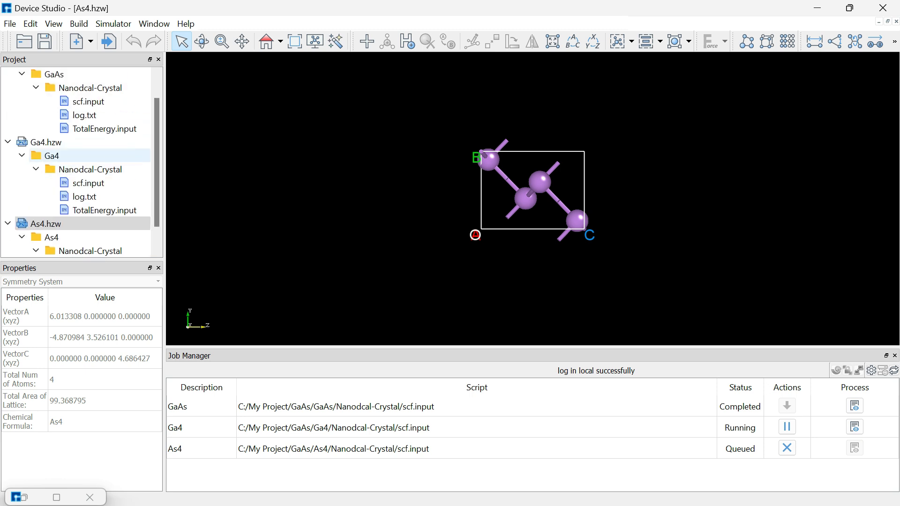
pyautogui.scroll(-1, 104, 155)
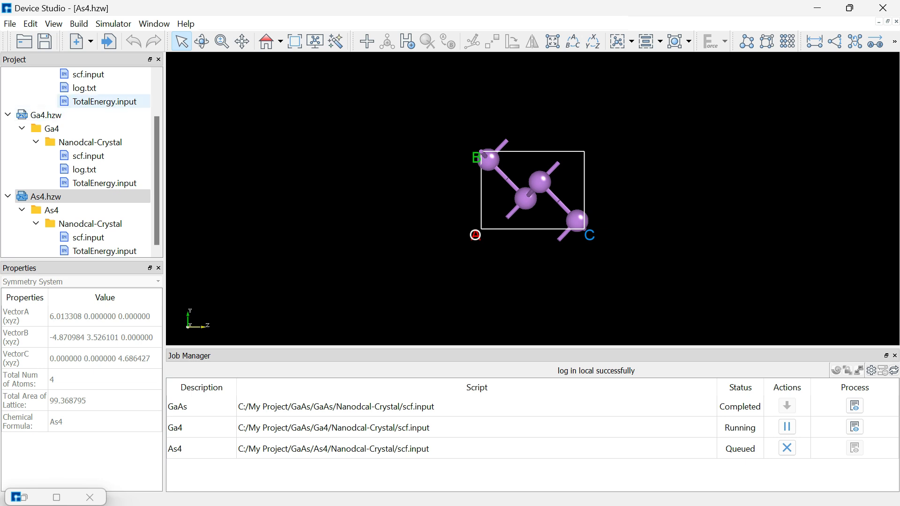
# - Run the TotalEnergy.input calculations for GaAs, Ga4 and As4, queuing all three jobs
pyautogui.click(122, 101)
pyautogui.rightClick(122, 101)
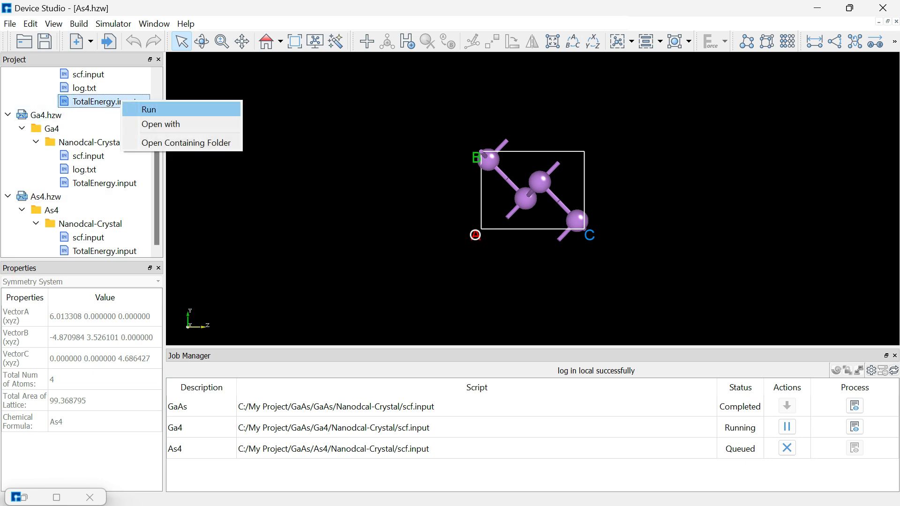
pyautogui.click(141, 109)
pyautogui.click(462, 377)
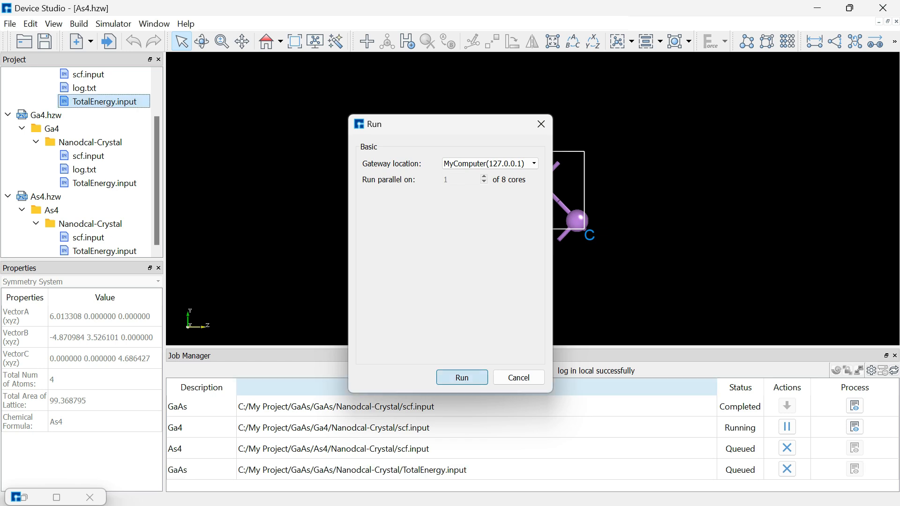
pyautogui.click(111, 183)
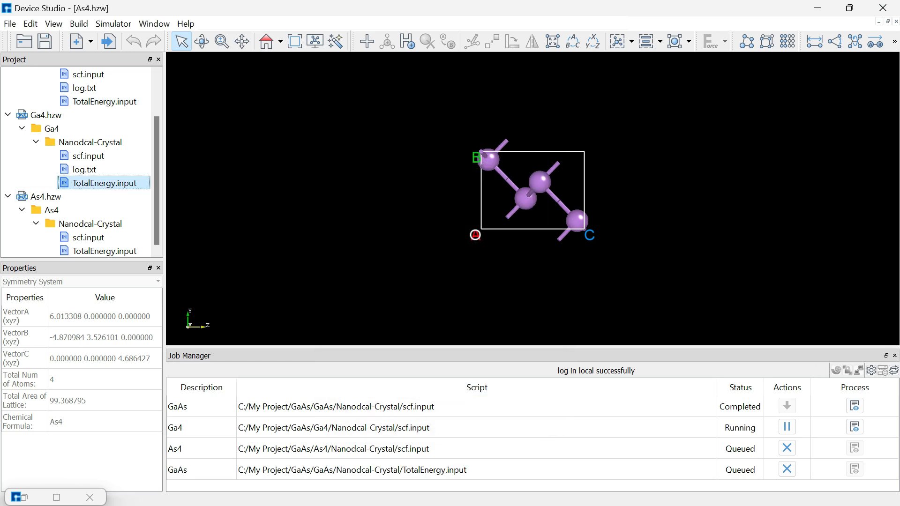
pyautogui.rightClick(111, 183)
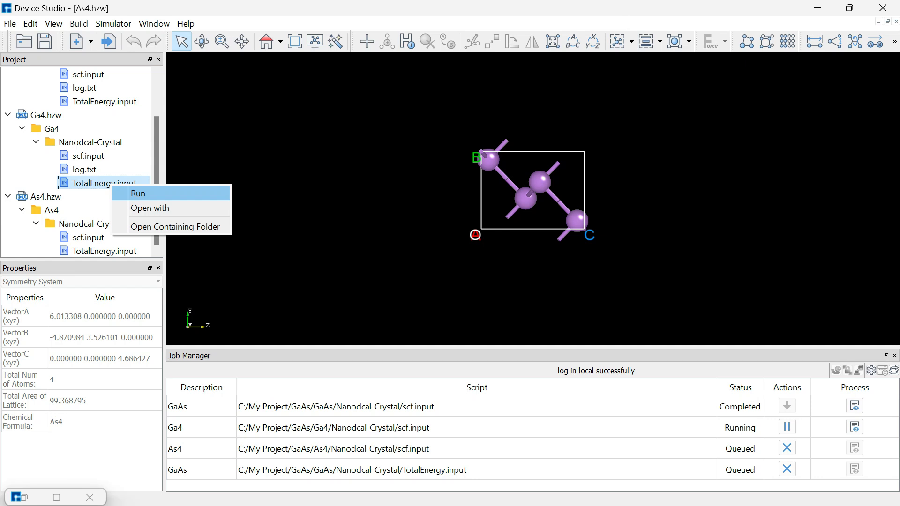
pyautogui.click(140, 193)
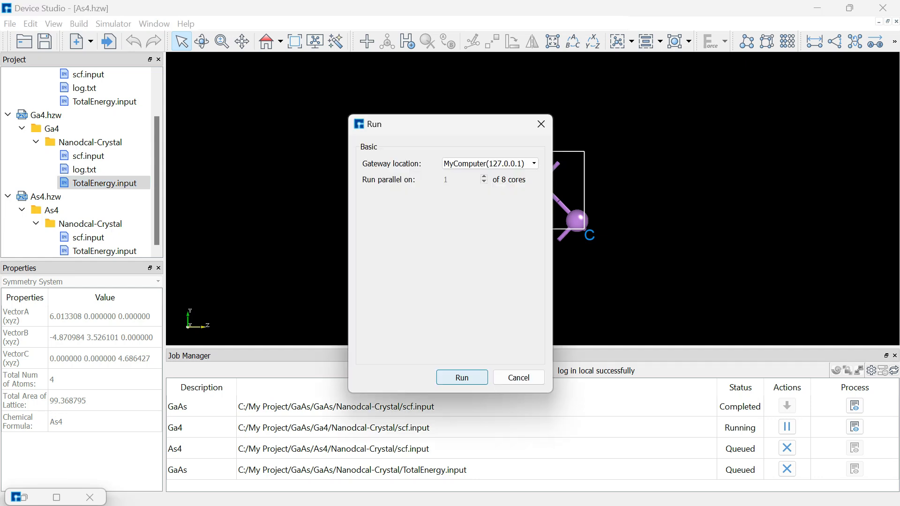
pyautogui.click(462, 378)
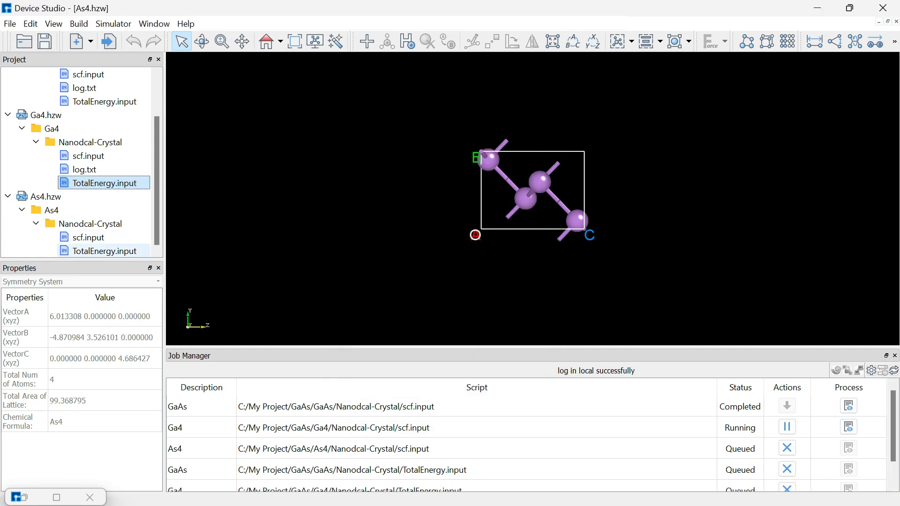
pyautogui.click(105, 251)
pyautogui.rightClick(105, 251)
pyautogui.click(141, 259)
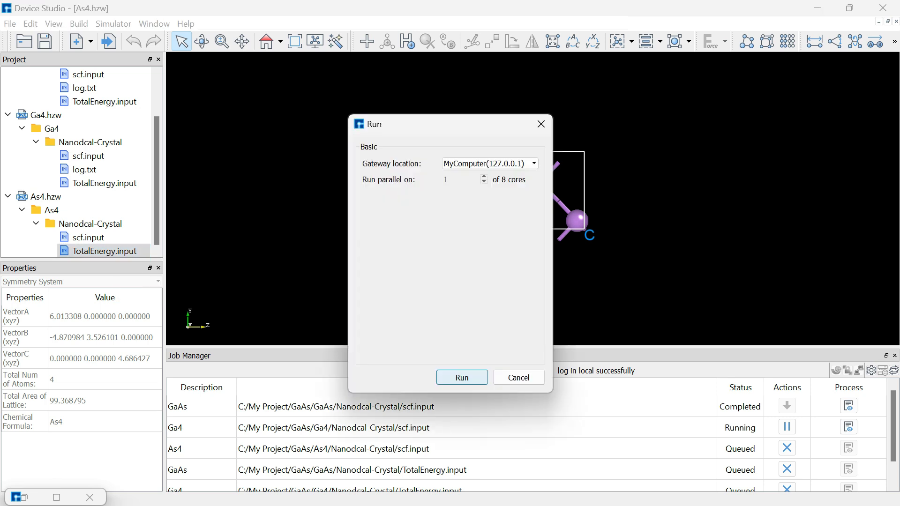
pyautogui.click(462, 378)
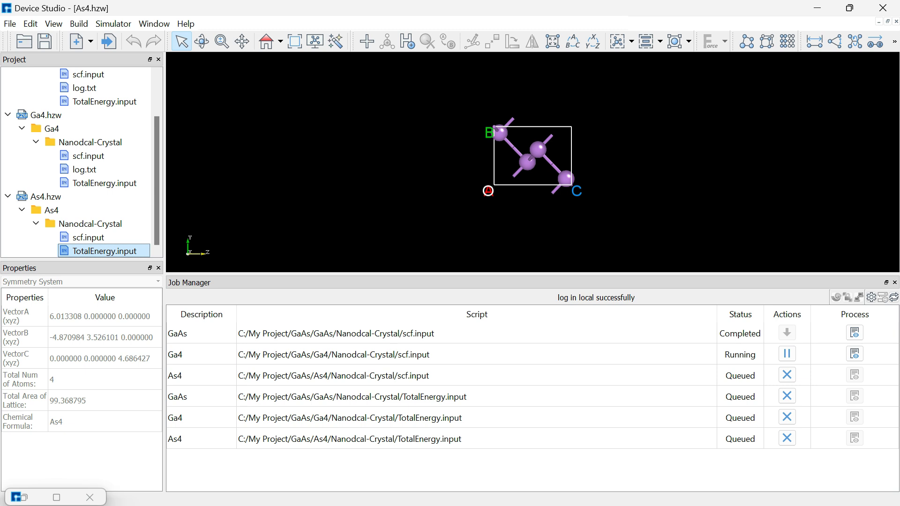
# - Shrink the job list to enlarge the 3D view and clear the file selection
pyautogui.moveTo(532, 274); pyautogui.dragTo(532, 305)
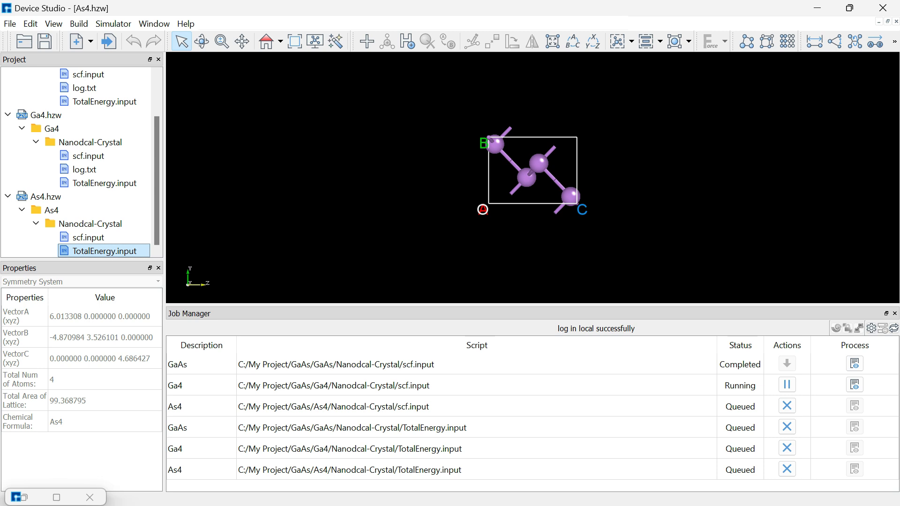
pyautogui.click(533, 244)
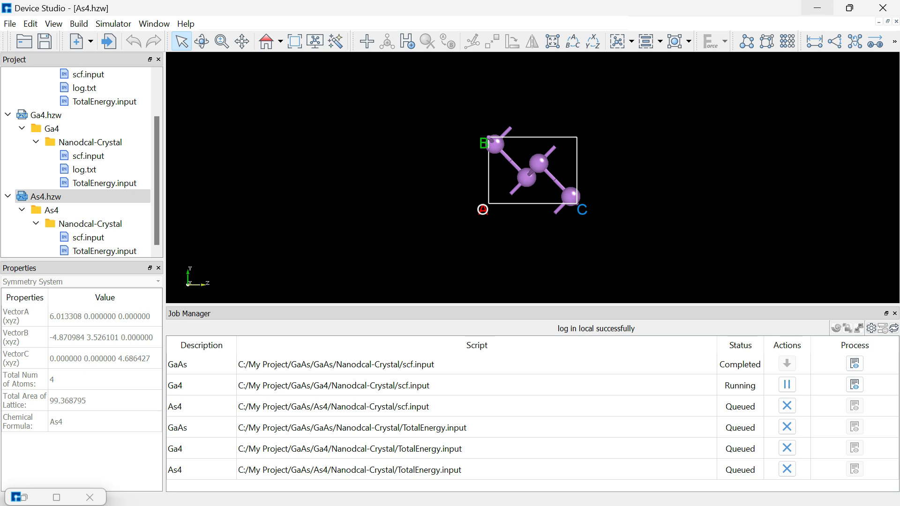
# - Minimize Device Studio and the bin folder, close As4's job status, and open the formation-energy PDF
pyautogui.click(817, 8)
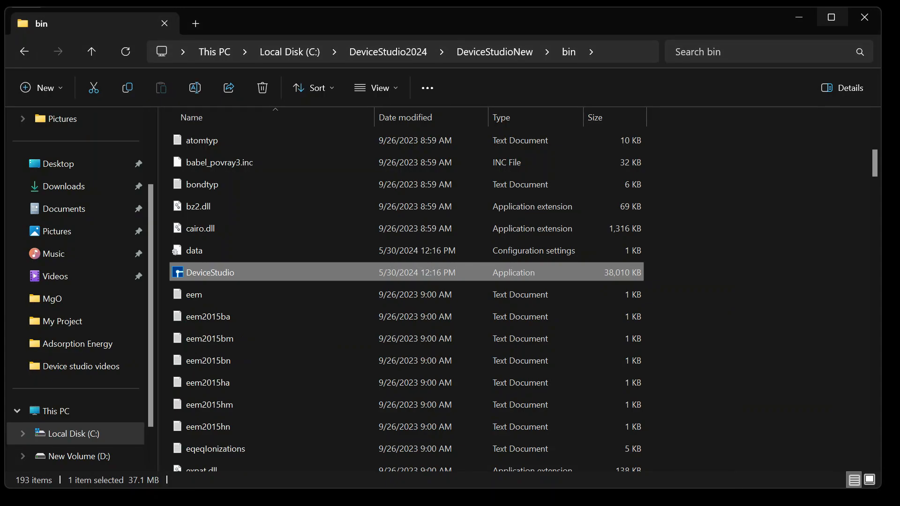
pyautogui.click(800, 17)
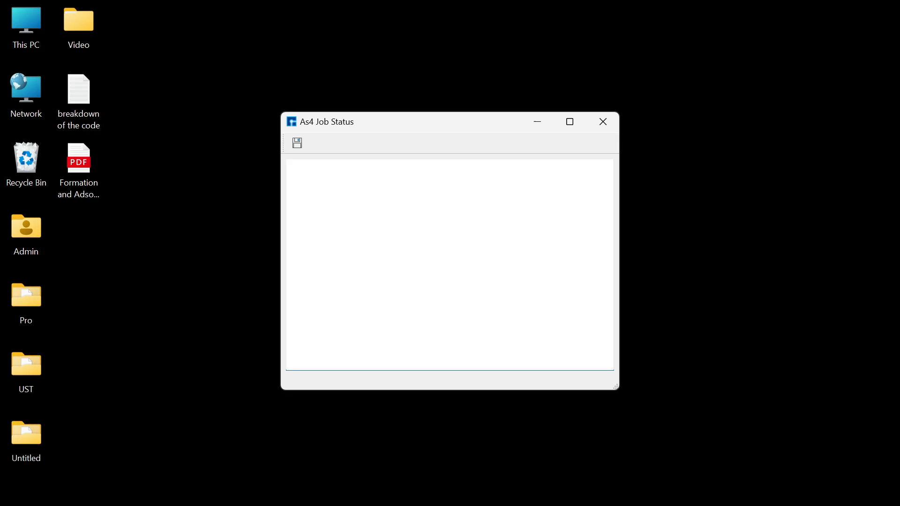
pyautogui.click(603, 121)
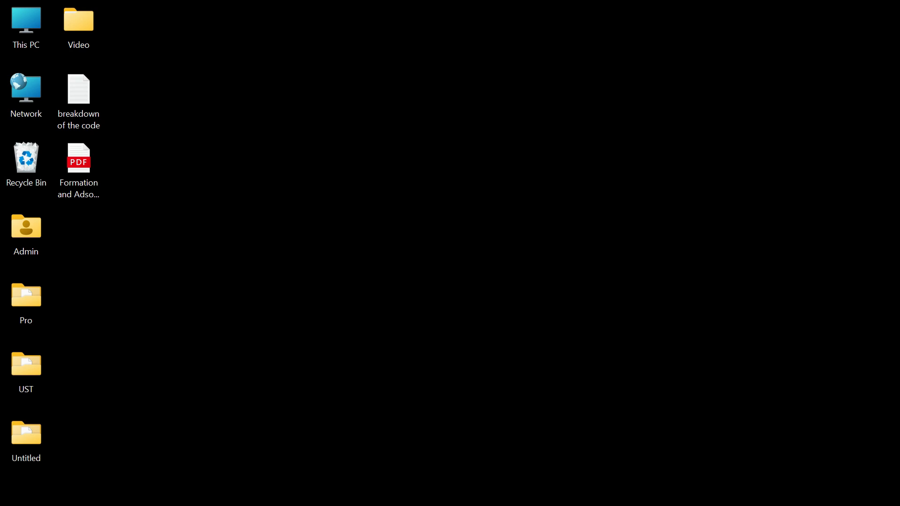
pyautogui.doubleClick(79, 162)
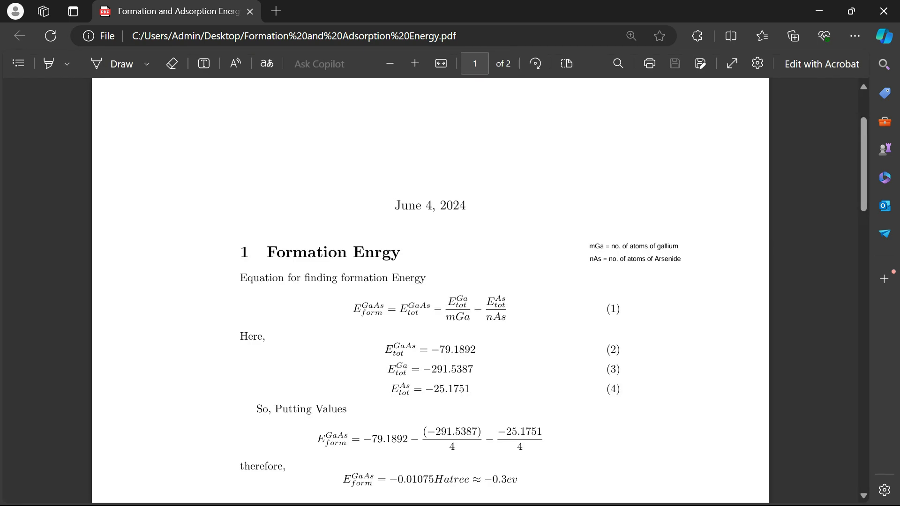
# - Review the formation-energy equation in the PDF and edit the mGa note annotation
pyautogui.scroll(-2, 430, 282)
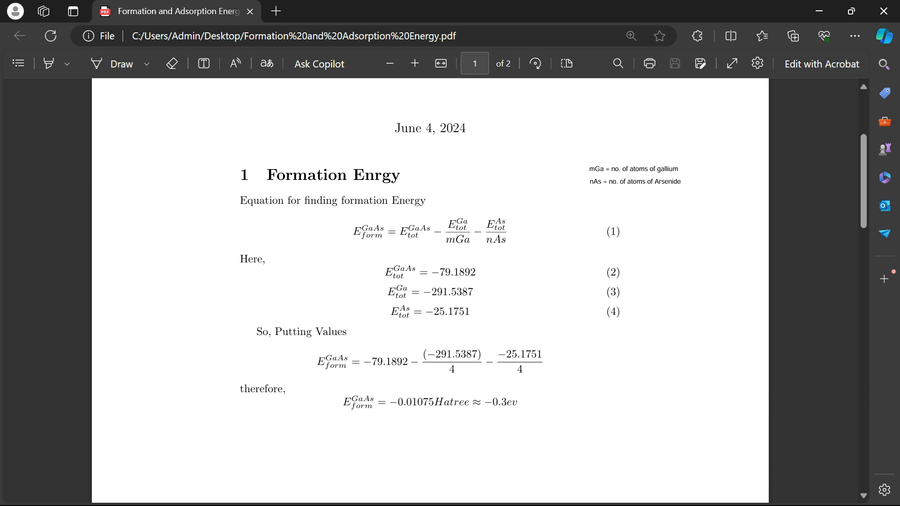
pyautogui.moveTo(240, 201); pyautogui.dragTo(426, 201)
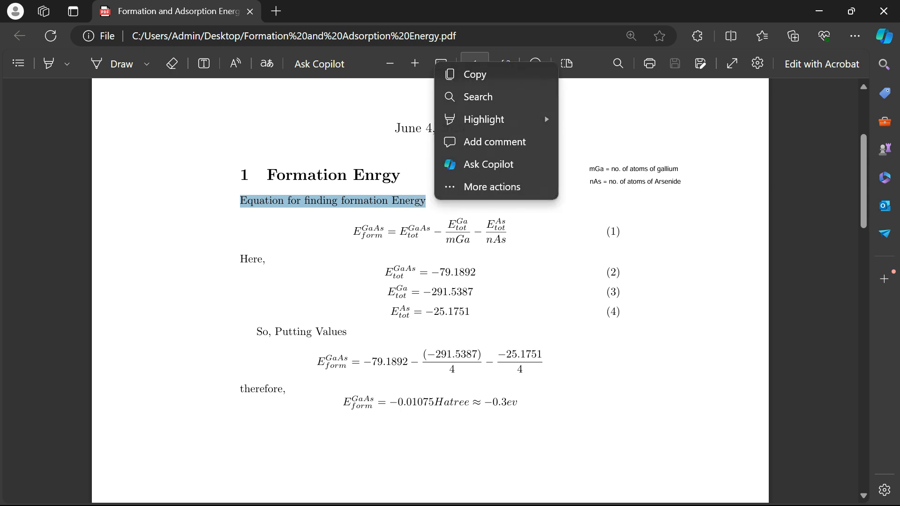
pyautogui.click(450, 197)
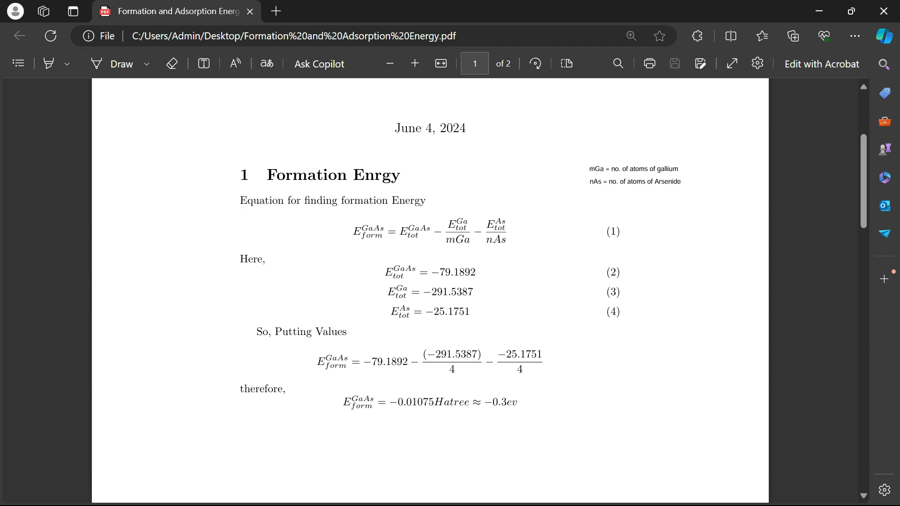
pyautogui.click(590, 170)
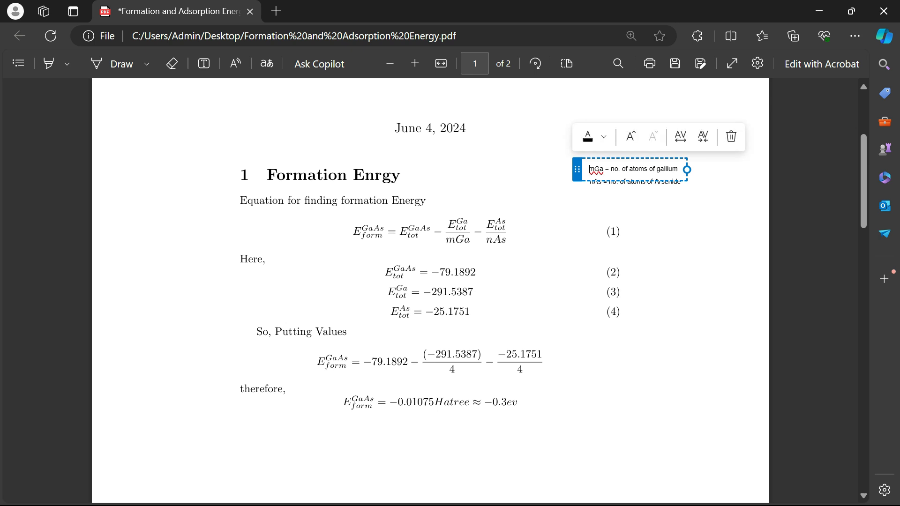
pyautogui.press('Escape')
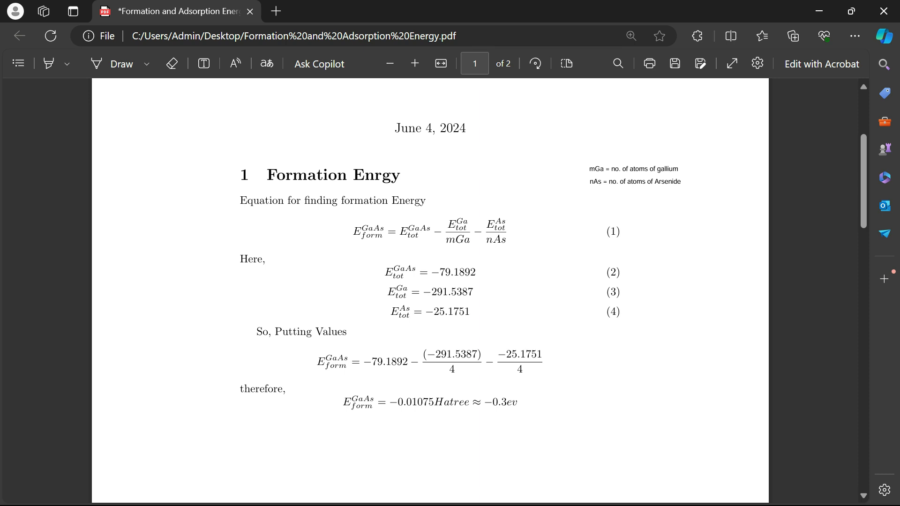
pyautogui.click(819, 12)
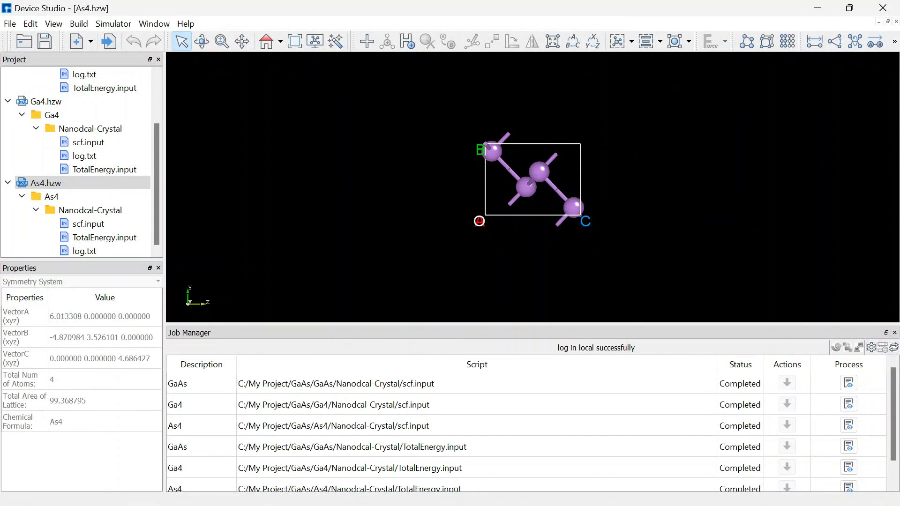
pyautogui.scroll(-1, 530, 429)
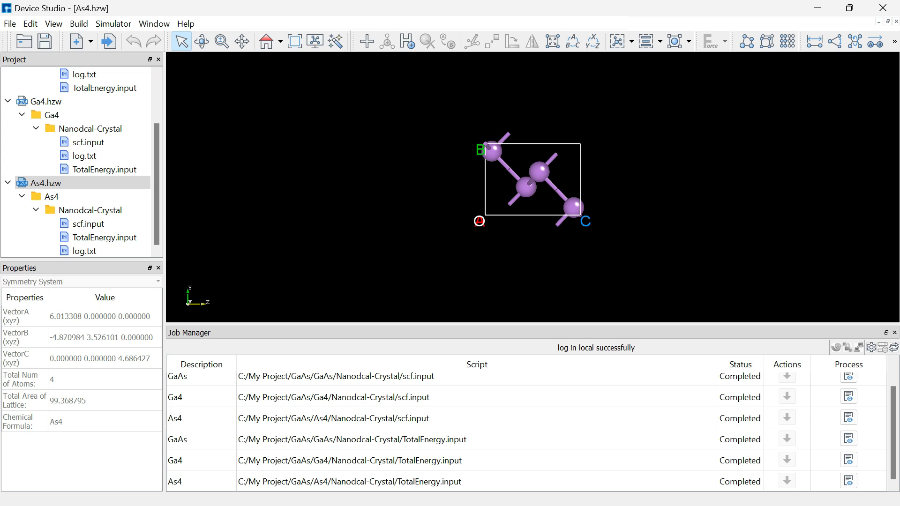
pyautogui.scroll(1, 530, 429)
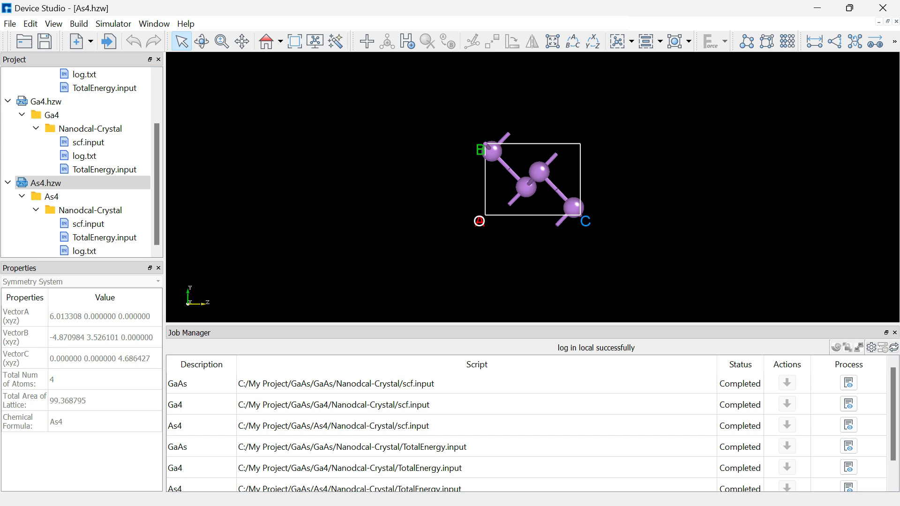
pyautogui.scroll(-1, 532, 429)
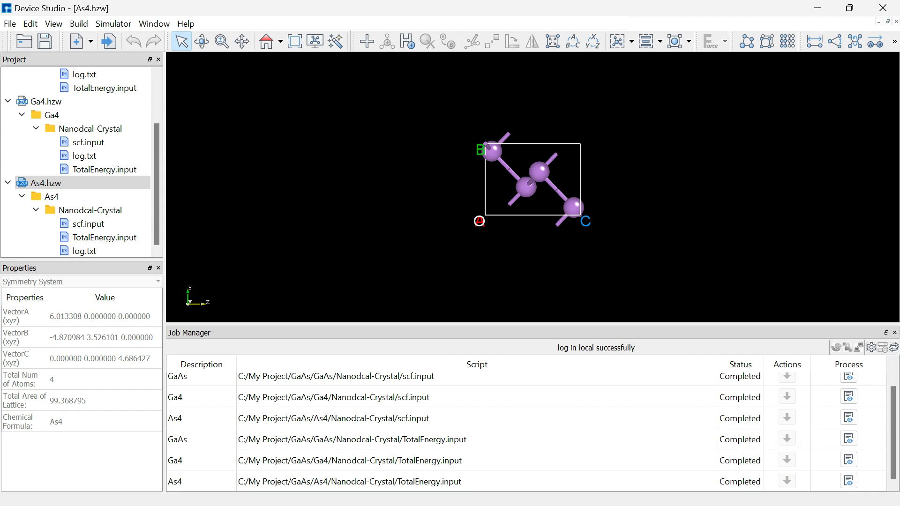
pyautogui.scroll(2, 94, 237)
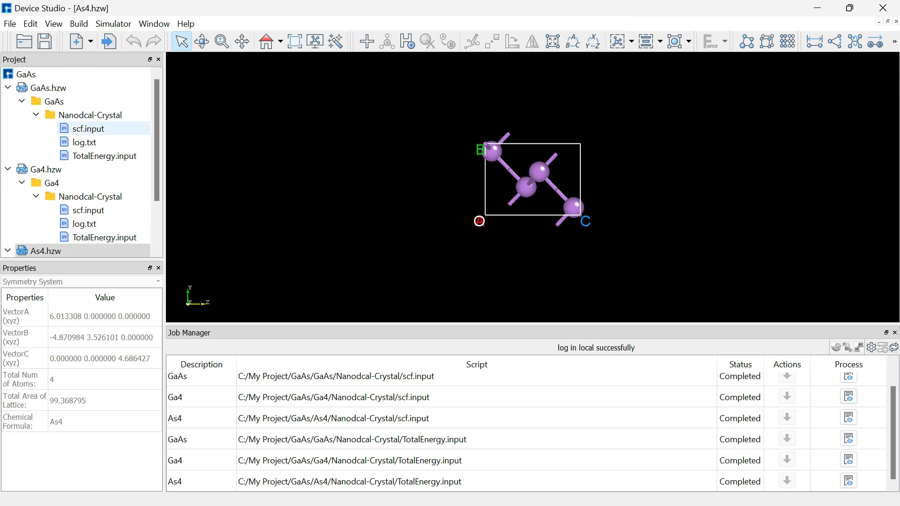
pyautogui.scroll(-2, 94, 156)
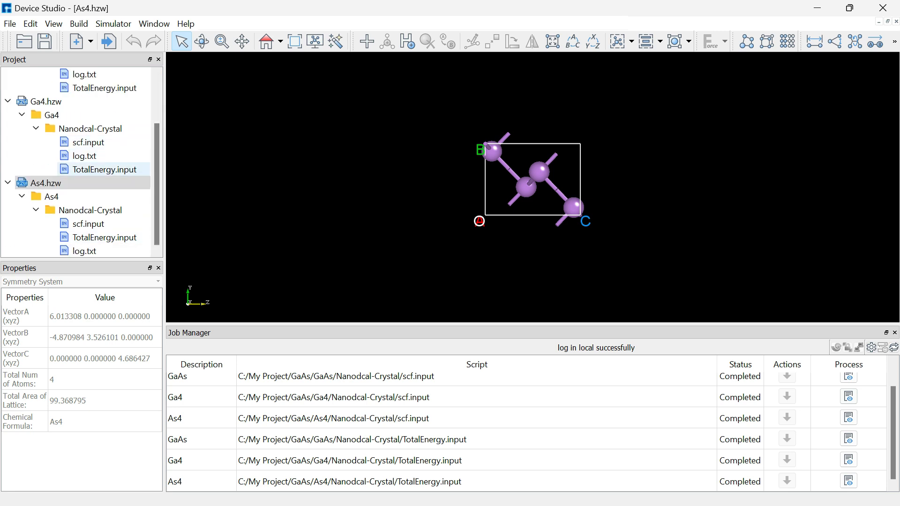
pyautogui.scroll(2, 94, 170)
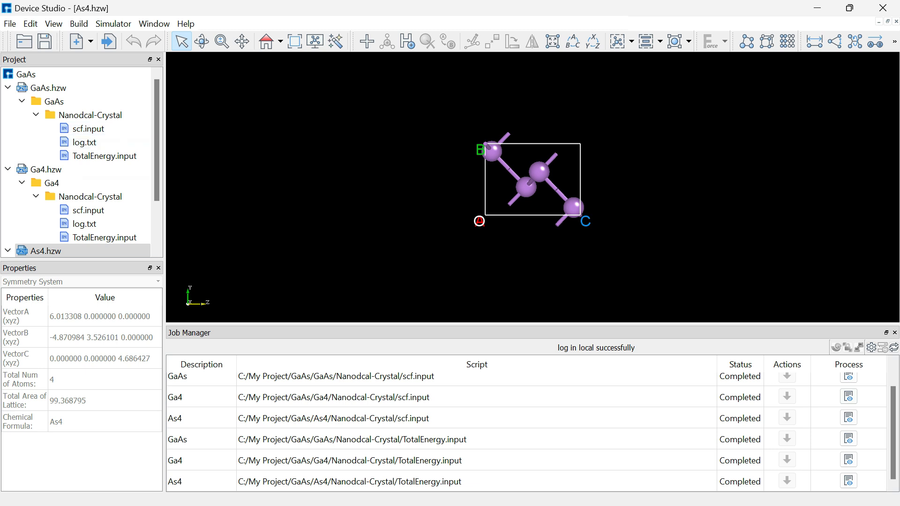
pyautogui.press('super+d')
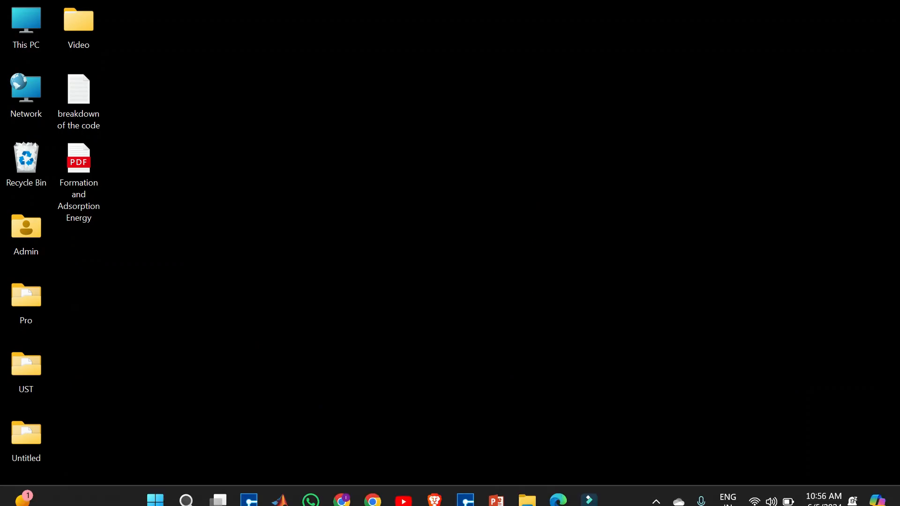
# - In MATLAB, close the momentum.input, scf.input and permittivity.input editor files
pyautogui.click(280, 490)
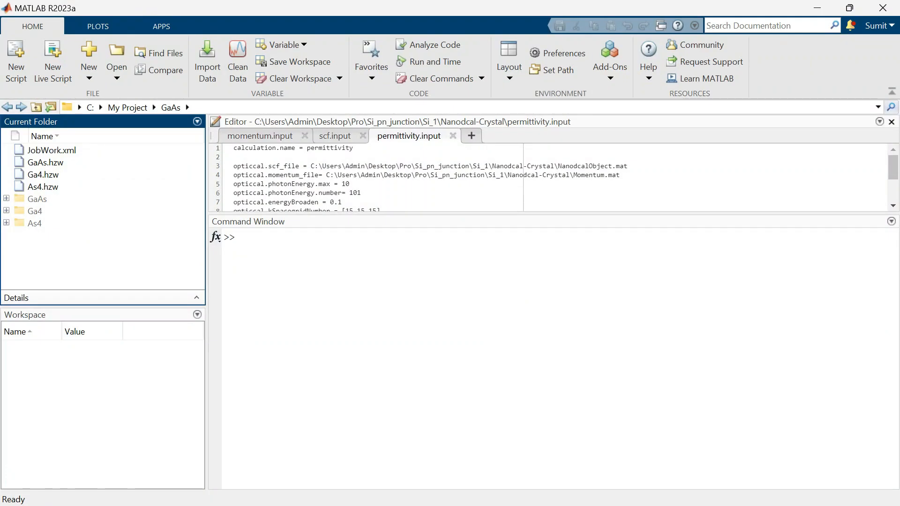
pyautogui.click(304, 136)
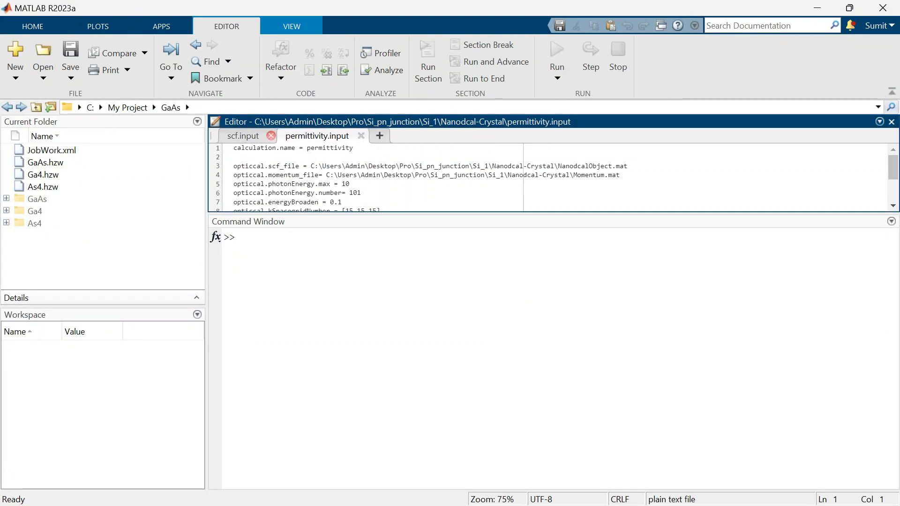
pyautogui.click(272, 135)
pyautogui.click(303, 136)
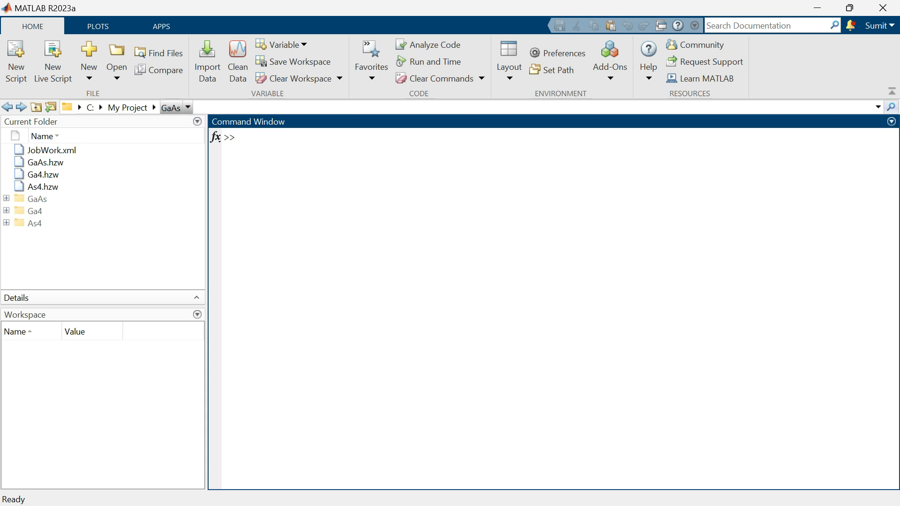
# - Navigate from My Project into the GaAs project folder
pyautogui.click(127, 108)
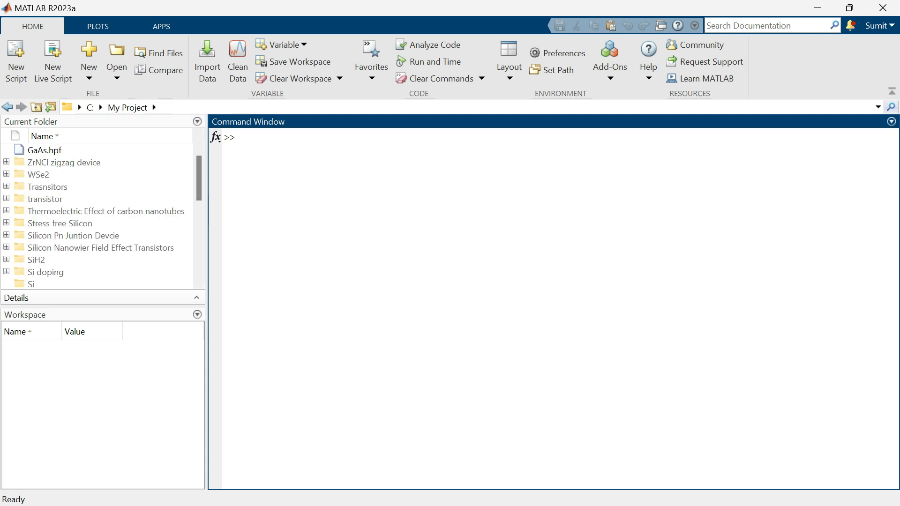
pyautogui.scroll(-2, 98, 216)
pyautogui.scroll(2, 98, 215)
pyautogui.scroll(-7, 98, 216)
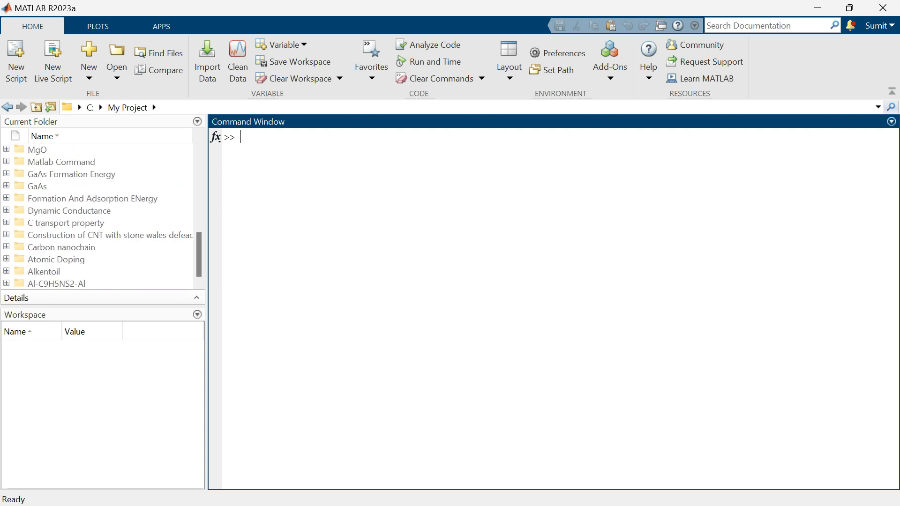
pyautogui.doubleClick(37, 186)
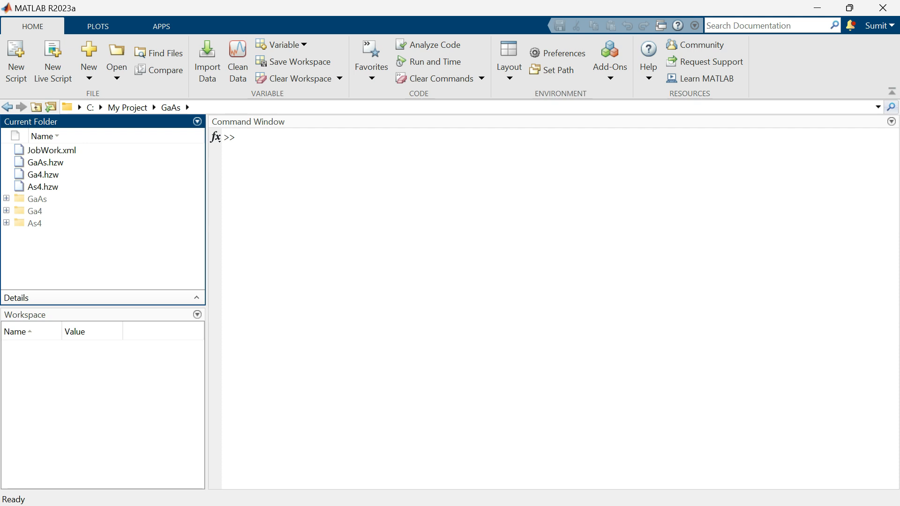
# - Expand the GaAs and Ga4 folders and their Nanodcal-Crystal subfolders
pyautogui.click(7, 198)
pyautogui.click(14, 235)
pyautogui.scroll(-2, 14, 235)
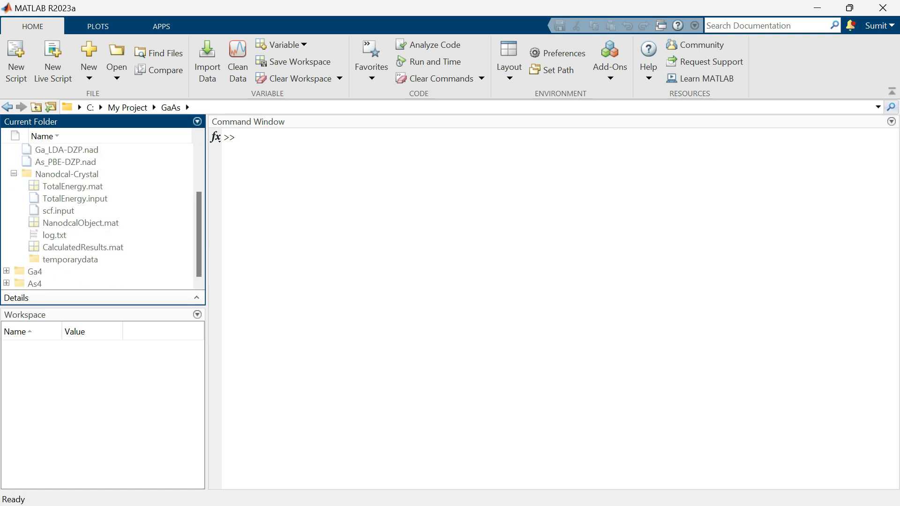
pyautogui.click(6, 271)
pyautogui.scroll(-1, 7, 271)
pyautogui.click(14, 271)
pyautogui.scroll(-3, 14, 271)
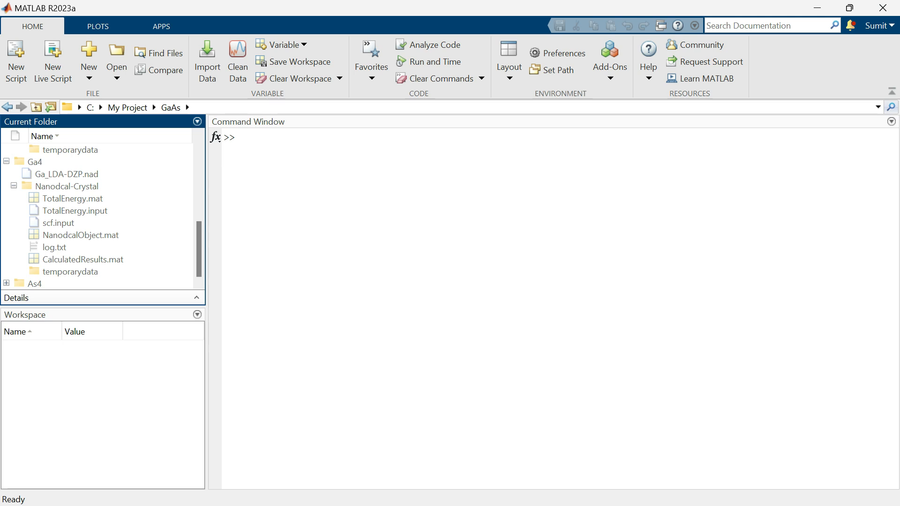
# - Make the folder tree taller and expand As4 and its Nanodcal-Crystal subfolder
pyautogui.moveTo(103, 306); pyautogui.dragTo(103, 407)
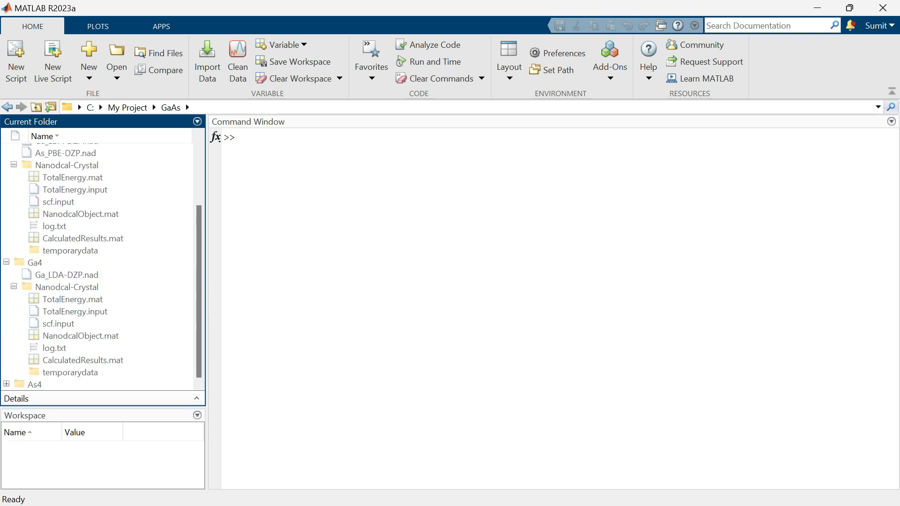
pyautogui.click(6, 384)
pyautogui.scroll(-2, 7, 384)
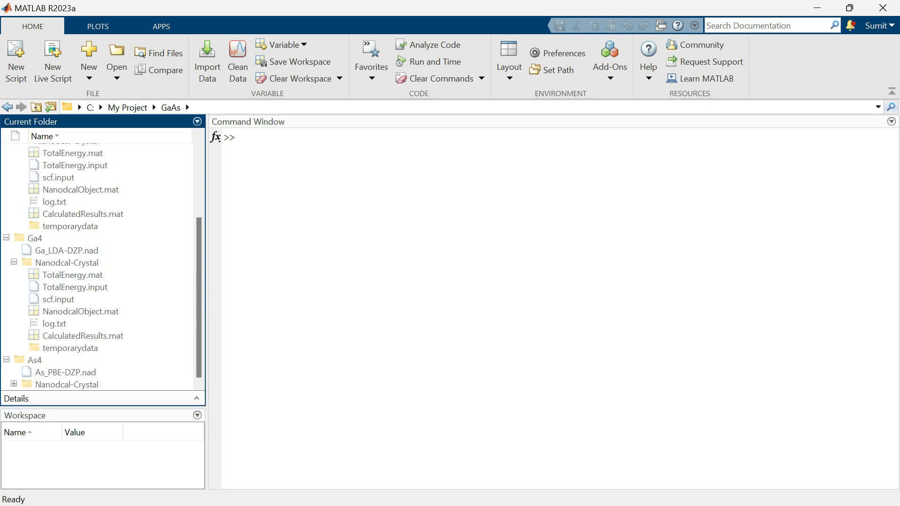
pyautogui.click(13, 384)
pyautogui.scroll(-3, 94, 281)
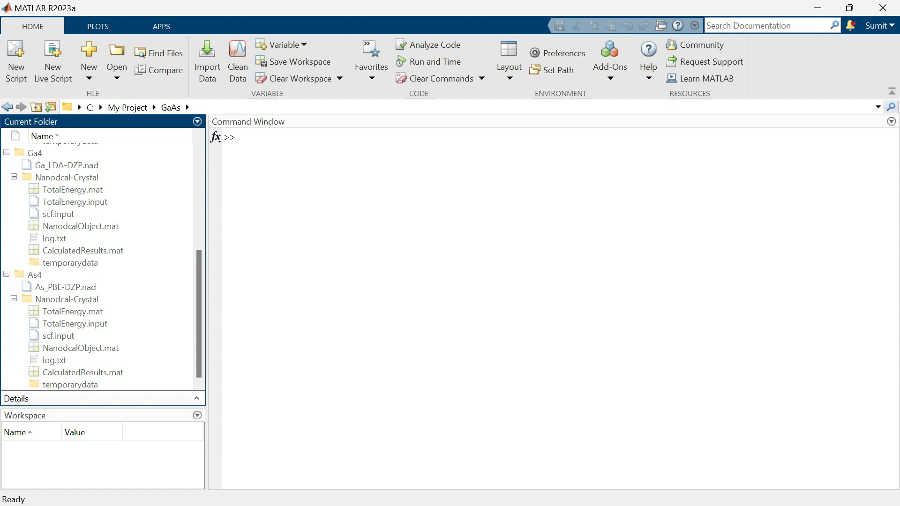
pyautogui.scroll(5, 94, 267)
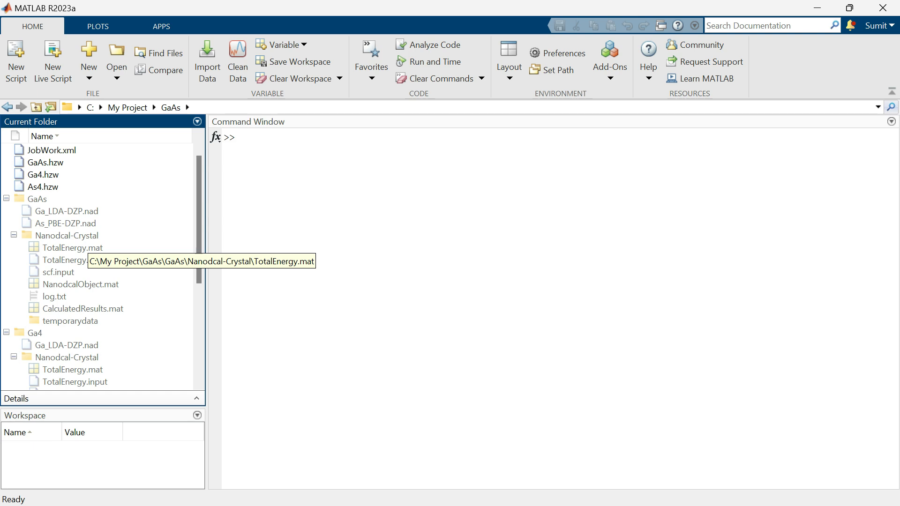
# - Load GaAs's TotalEnergy.mat and display data, showing -79.1892
pyautogui.doubleClick(72, 247)
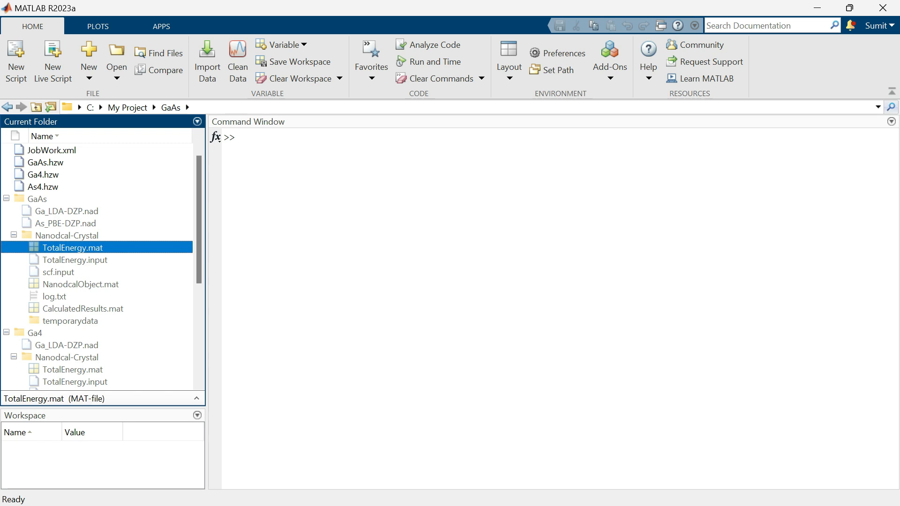
pyautogui.click(241, 150)
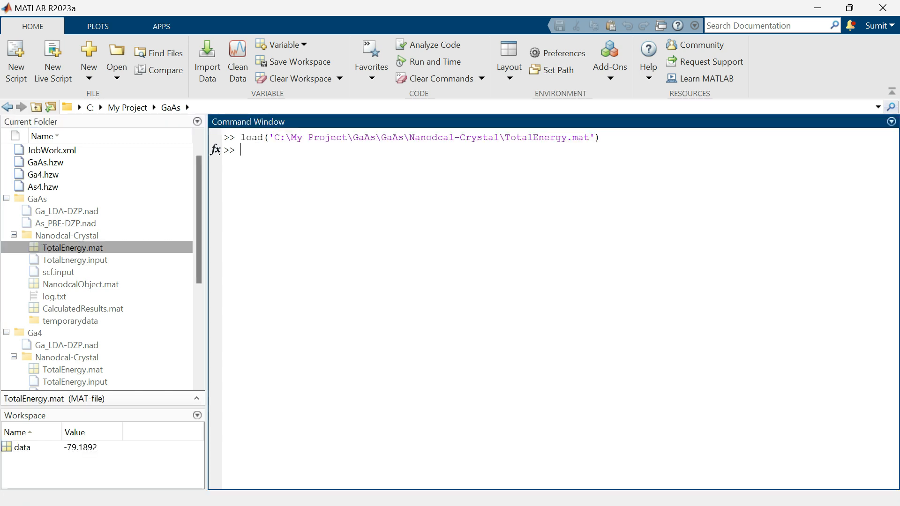
pyautogui.write('data')
pyautogui.press('Return')
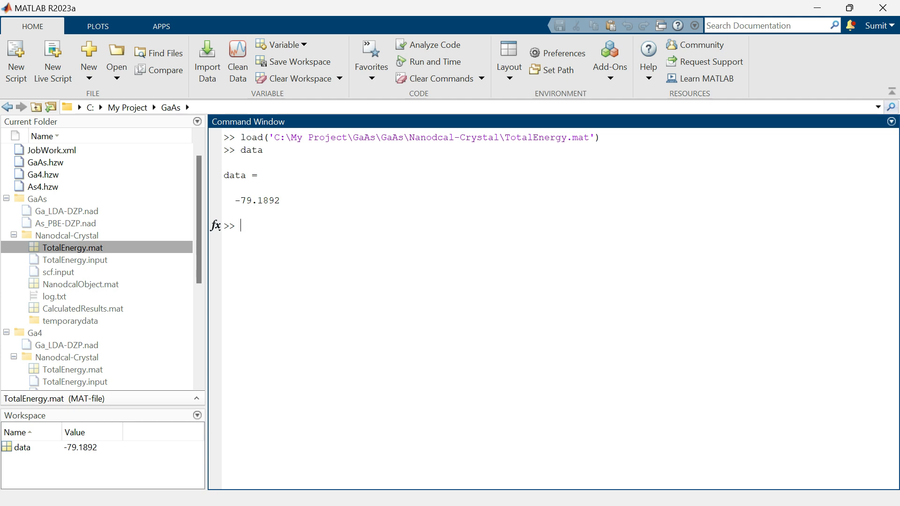
# - Compare the value against the formation-energy PDF, then minimize Edge
pyautogui.hotkey('alt', 'Tab')
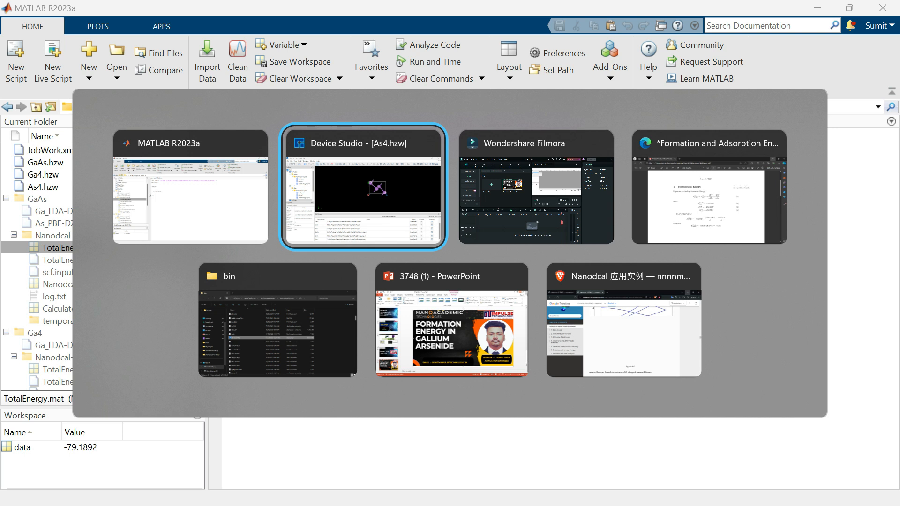
pyautogui.hotkey('alt', 'Left')
pyautogui.hotkey('alt', 'Right')
pyautogui.hotkey('alt', 'Right')
pyautogui.hotkey('alt', 'Right')
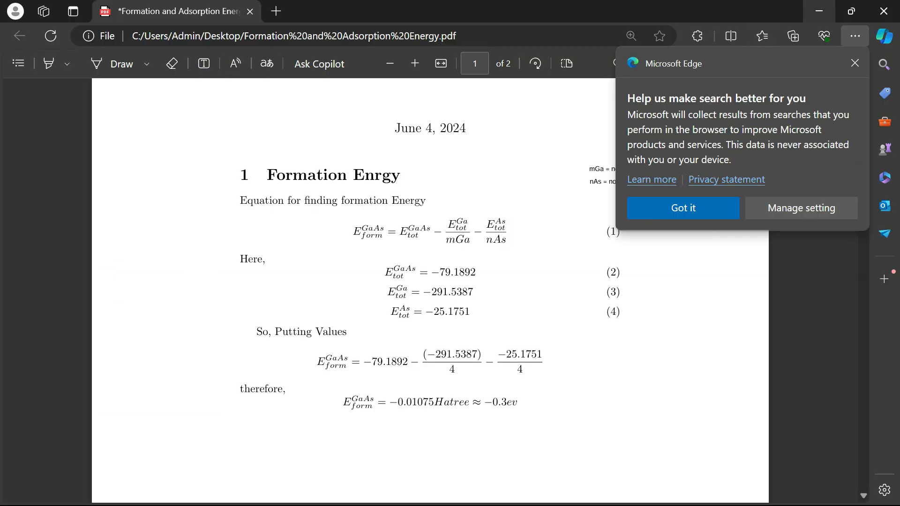
pyautogui.click(819, 11)
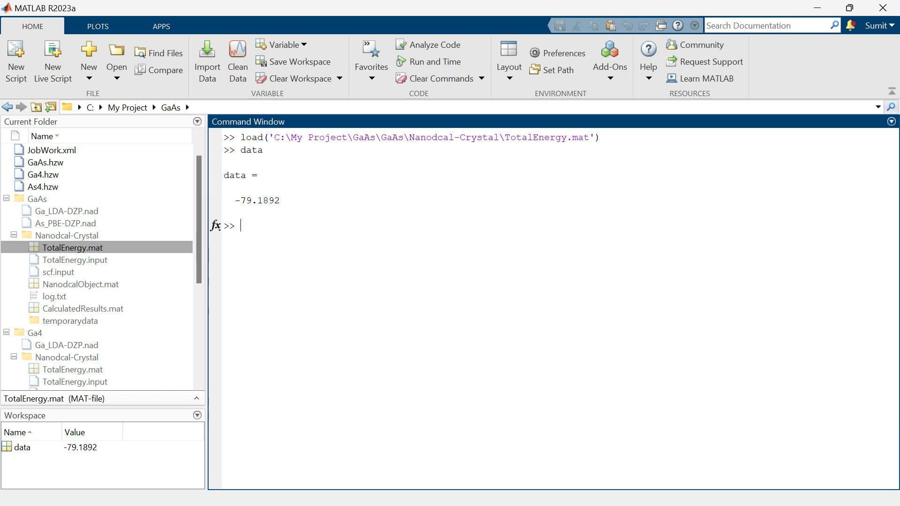
# - Load Ga4's TotalEnergy.mat and display data, showing -291.5387
pyautogui.scroll(-2, 96, 267)
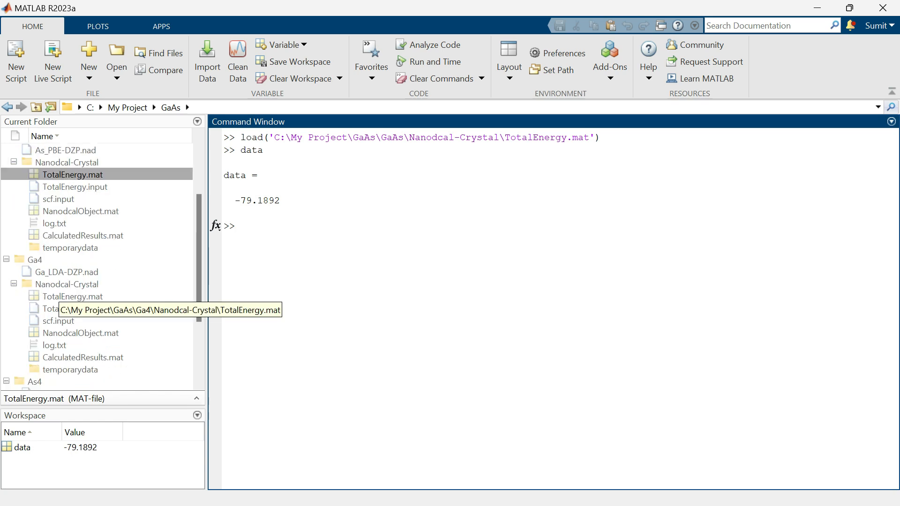
pyautogui.doubleClick(70, 296)
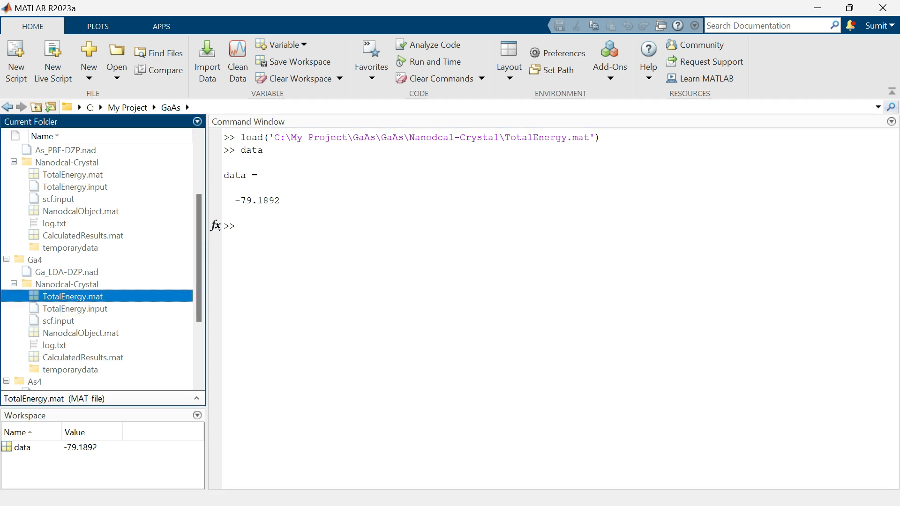
pyautogui.hotkey('ctrl', '0')
pyautogui.write('data')
pyautogui.press('Return')
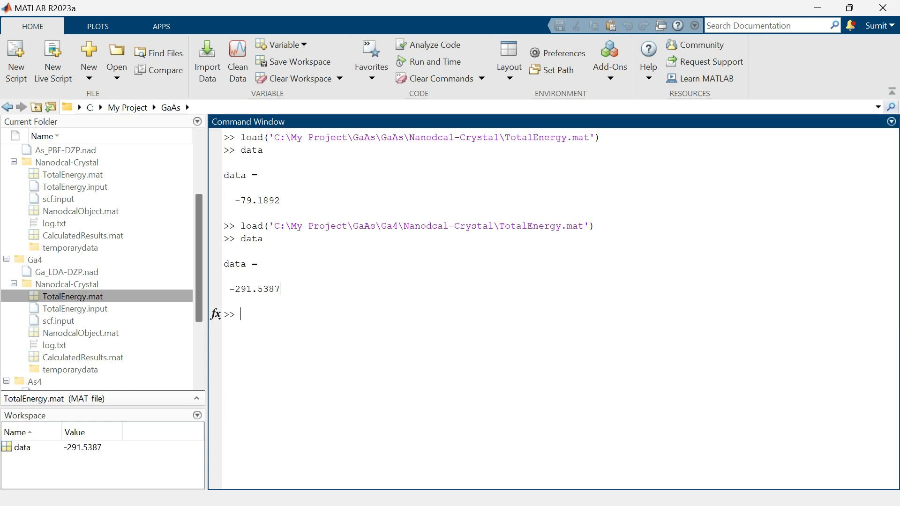
pyautogui.moveTo(199, 259); pyautogui.dragTo(199, 315)
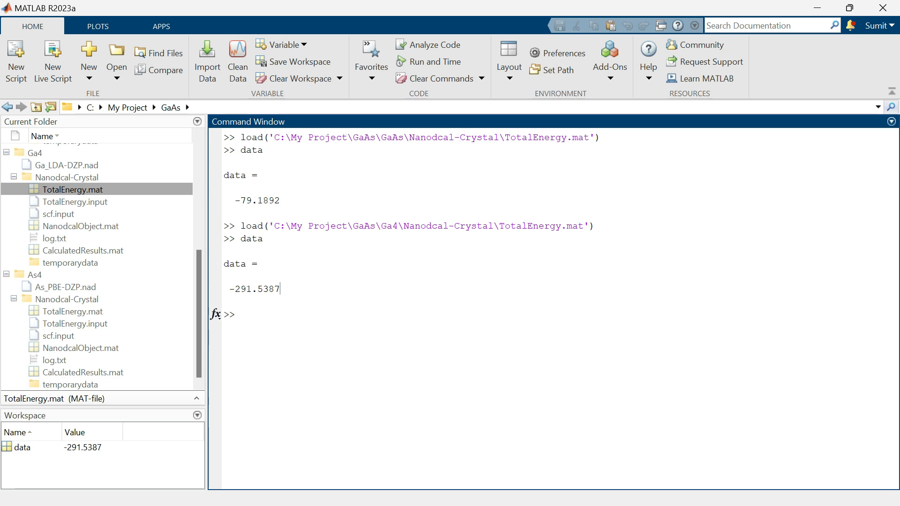
# - Load As4's TotalEnergy.mat, display data (-25.1751), then minimize MATLAB
pyautogui.doubleClick(72, 311)
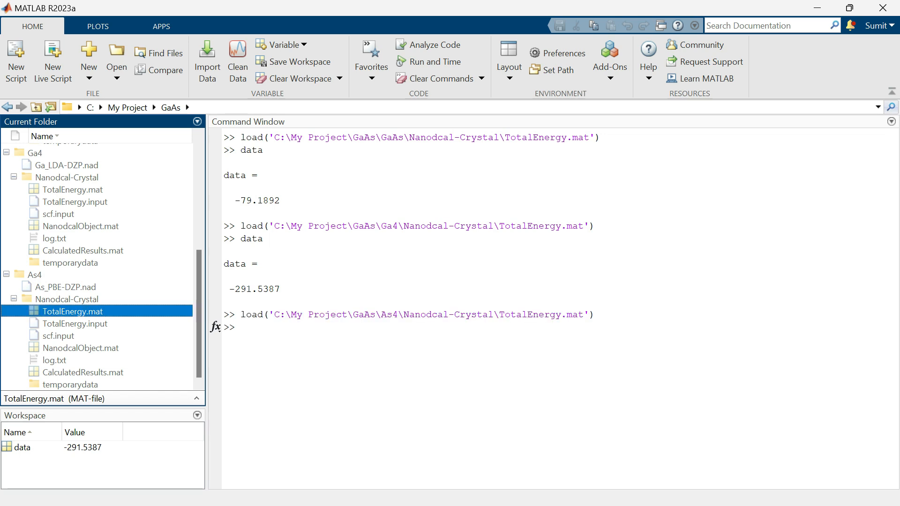
pyautogui.write('data')
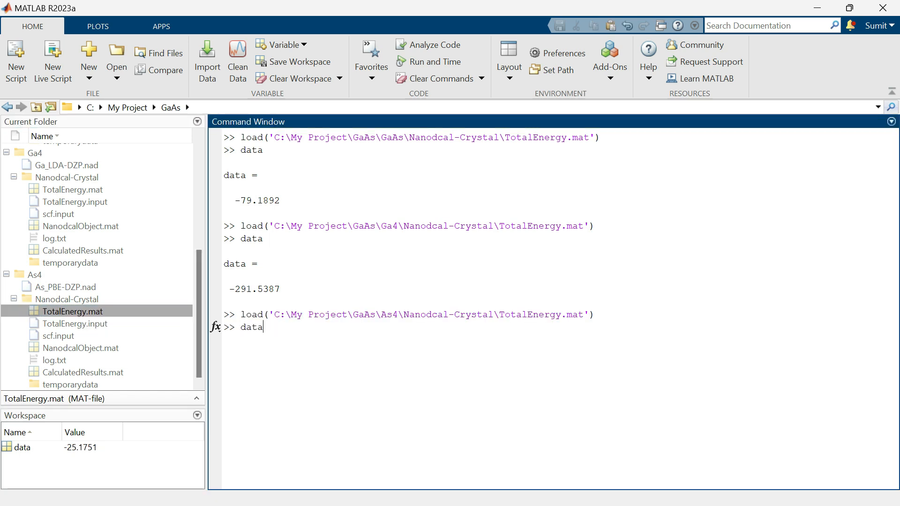
pyautogui.press('Return')
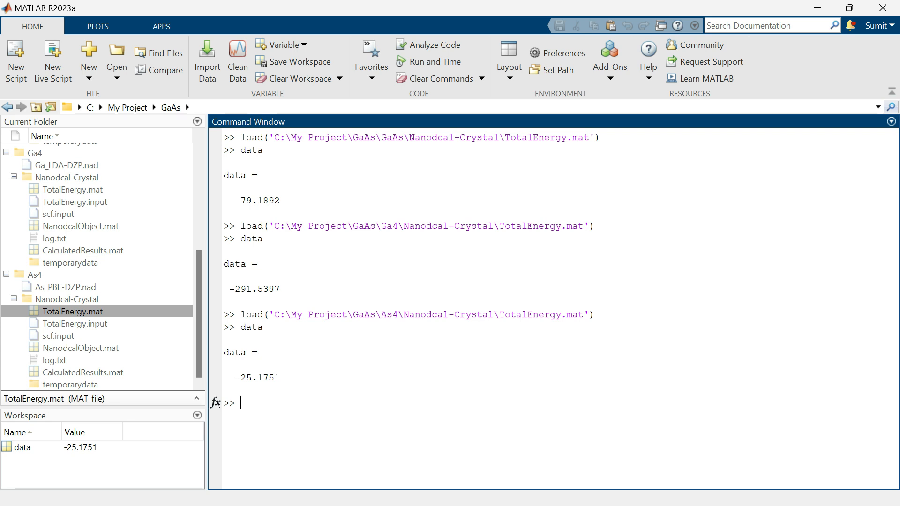
pyautogui.click(817, 8)
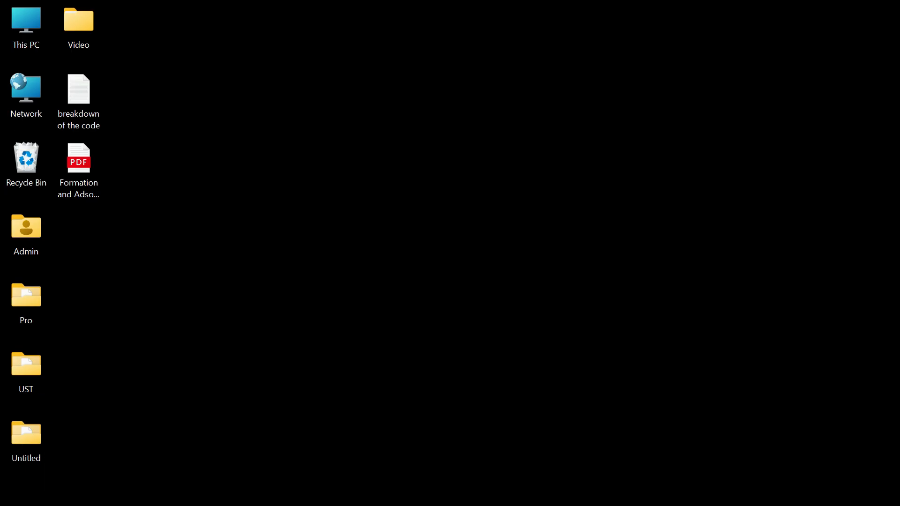
# - Check the formation-energy values in the Edge PDF after dismissing its notice, then minimize Edge
pyautogui.hotkey('alt', 'Tab')
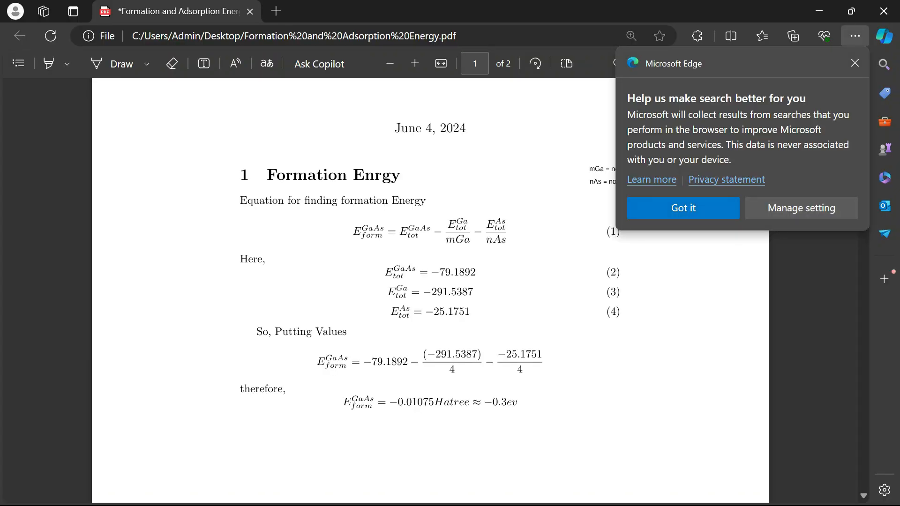
pyautogui.click(683, 208)
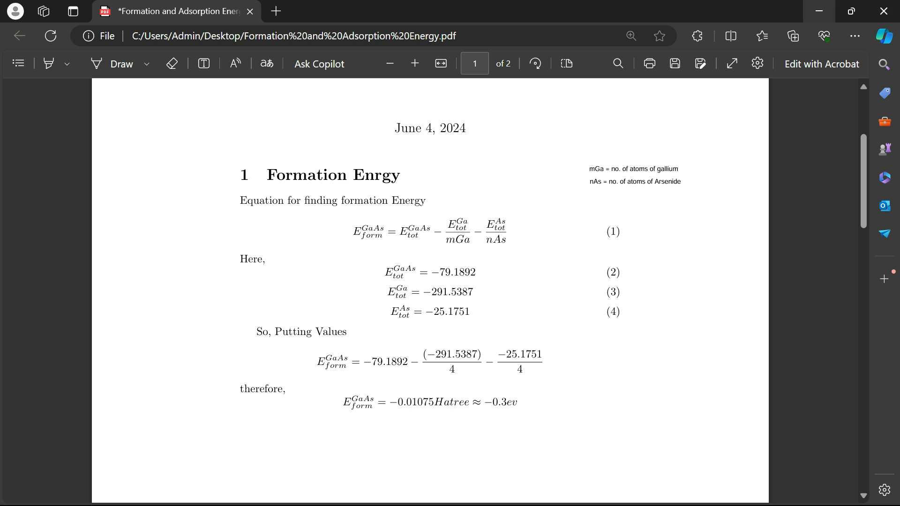
pyautogui.click(819, 11)
# - Return through MATLAB to the Device Studio window with As4.hzw
pyautogui.hotkey('alt', 'Tab')
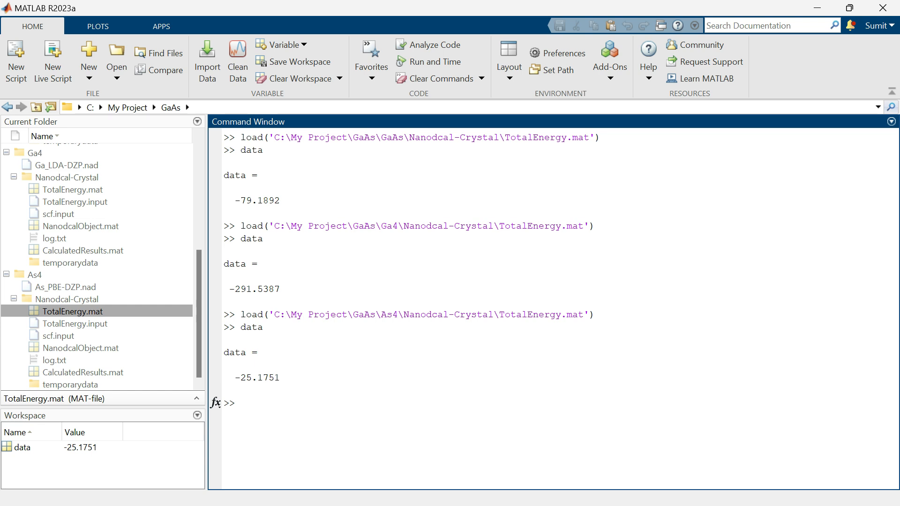
pyautogui.hotkey('alt', 'Tab')
pyautogui.press('Tab')
pyautogui.press('Tab')
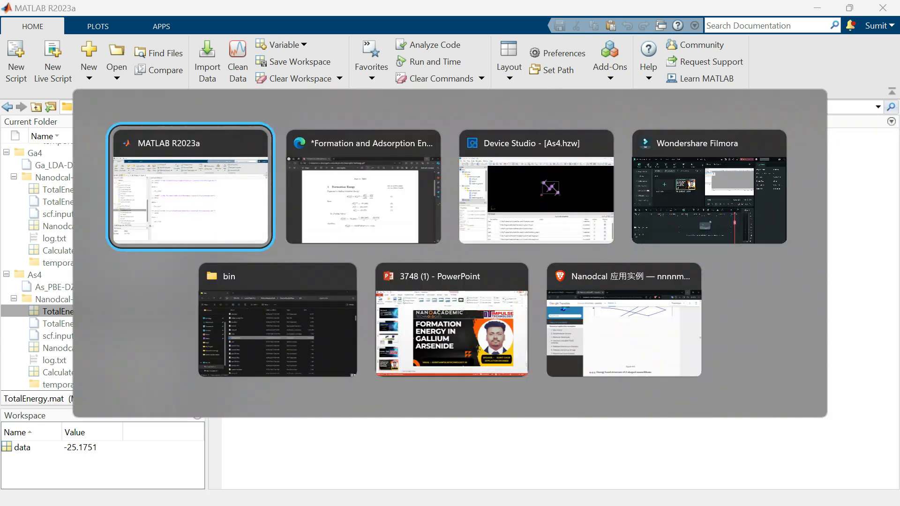